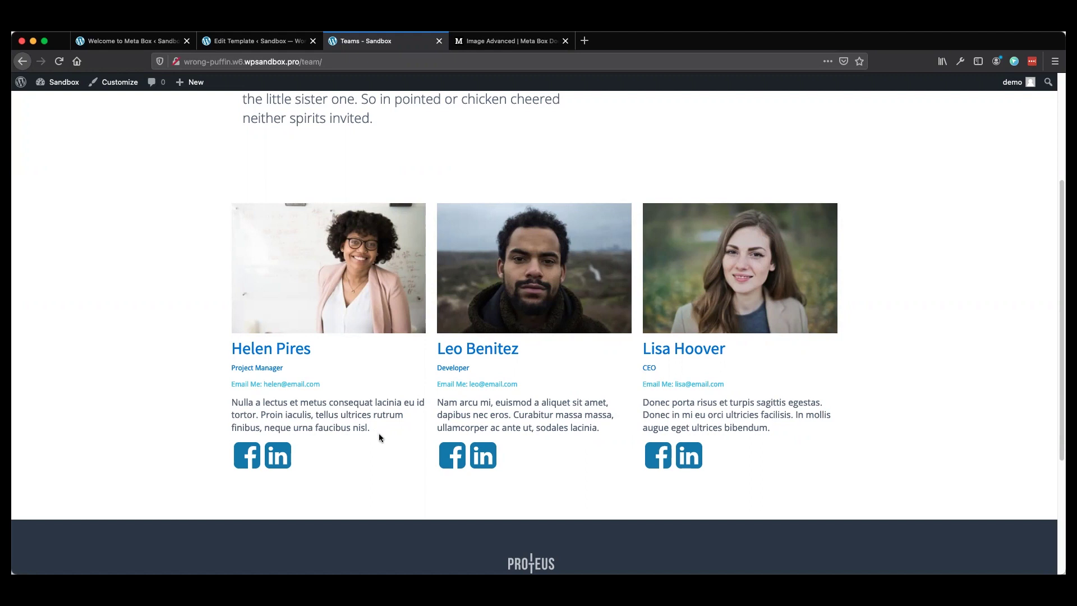
- Switch to the 'Image Advanced | Meta Box Docs' tab to read the field documentation
left_click(499, 42)
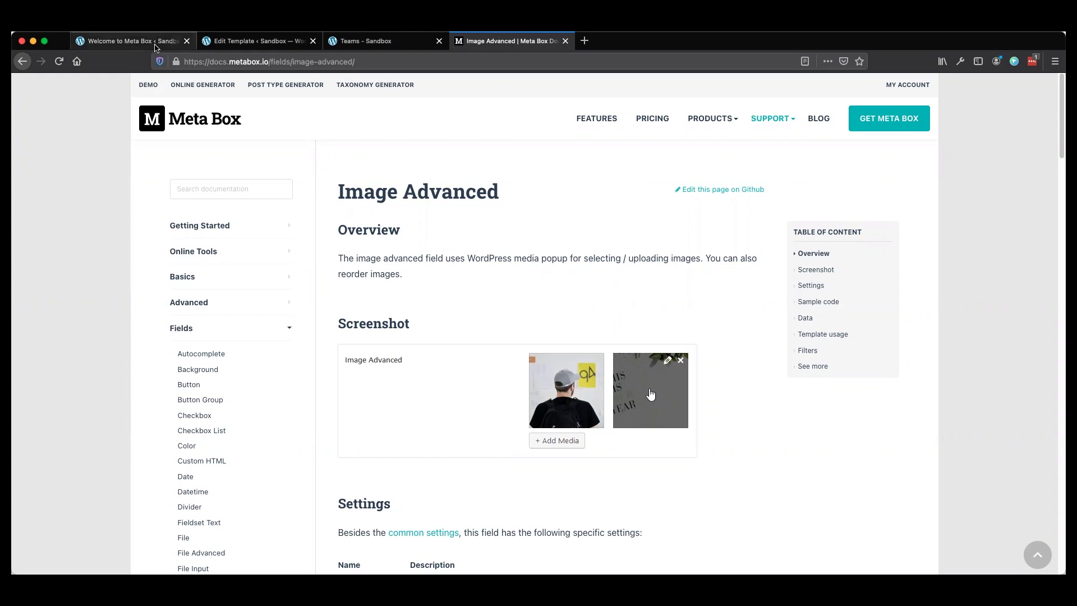
- From the Meta Box dashboard, go to Custom Fields and open the Team Member Info group
left_click(155, 45)
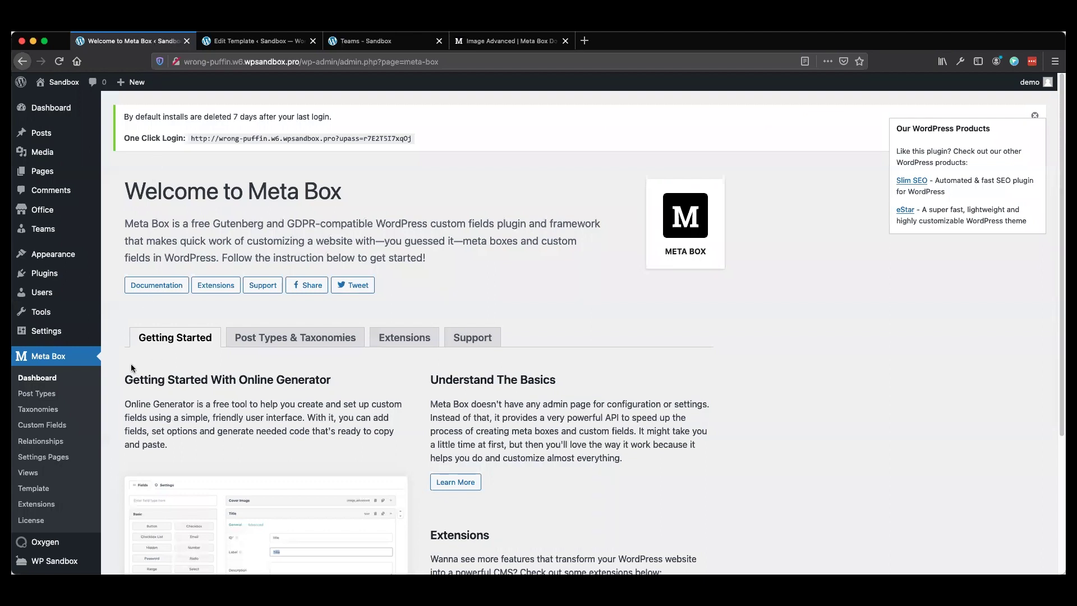
scroll(140, 364, "down", 2)
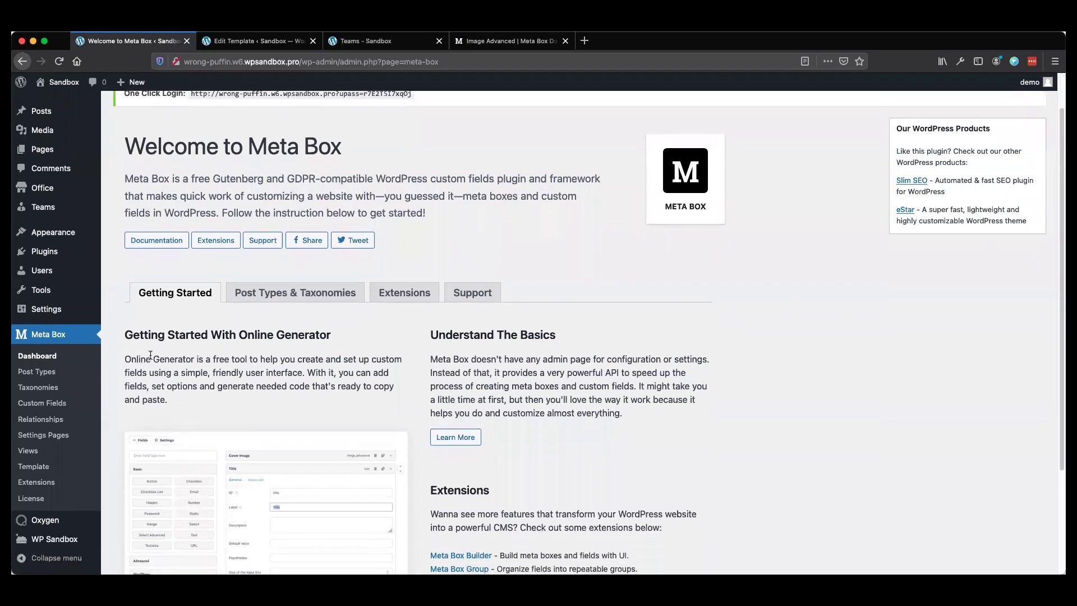
scroll(150, 355, "up", 2)
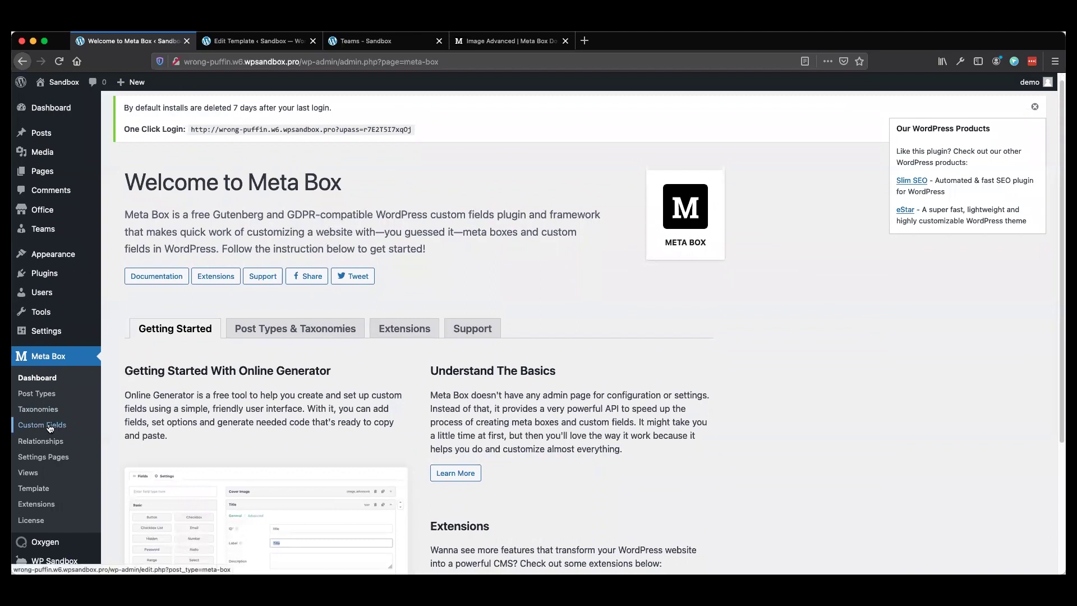
left_click(50, 426)
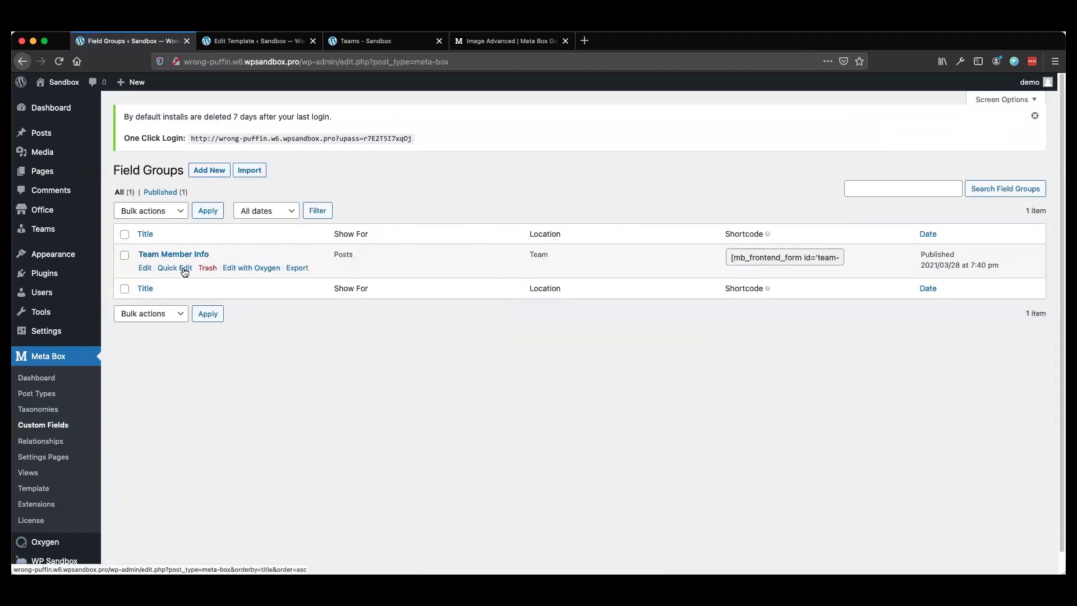
left_click(175, 255)
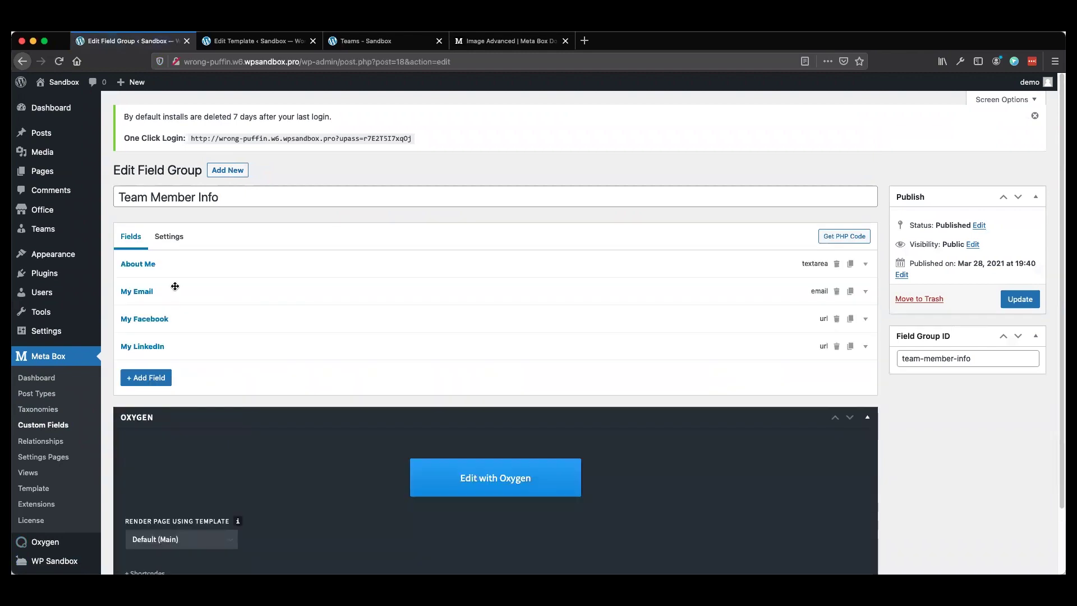
- Add an Image Advanced field to the group and label it 'Pets'
left_click(145, 380)
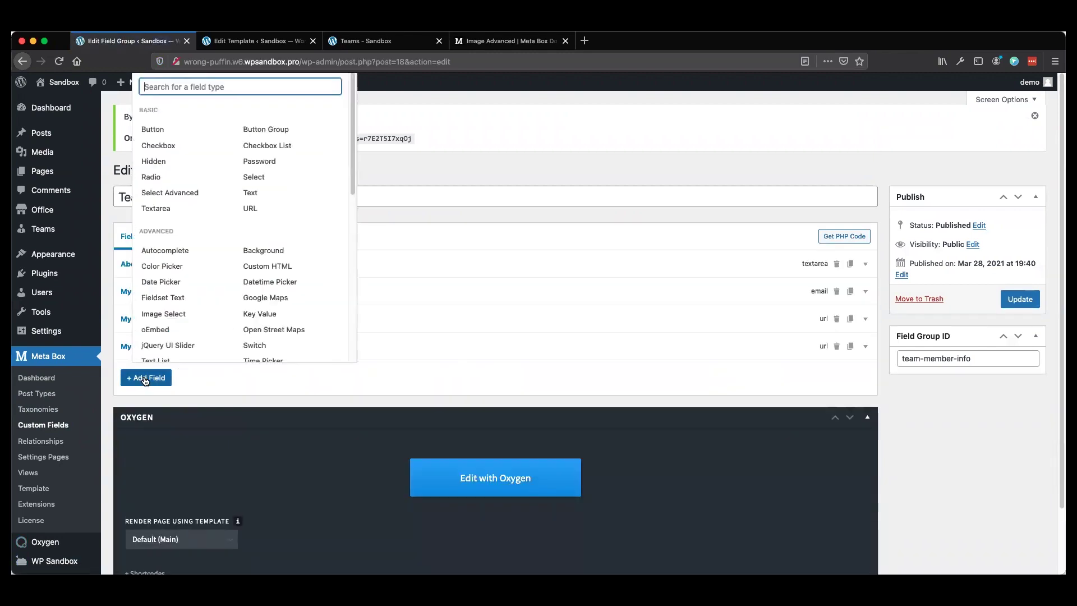
scroll(272, 307, "down", 2)
scroll(273, 307, "down", 10)
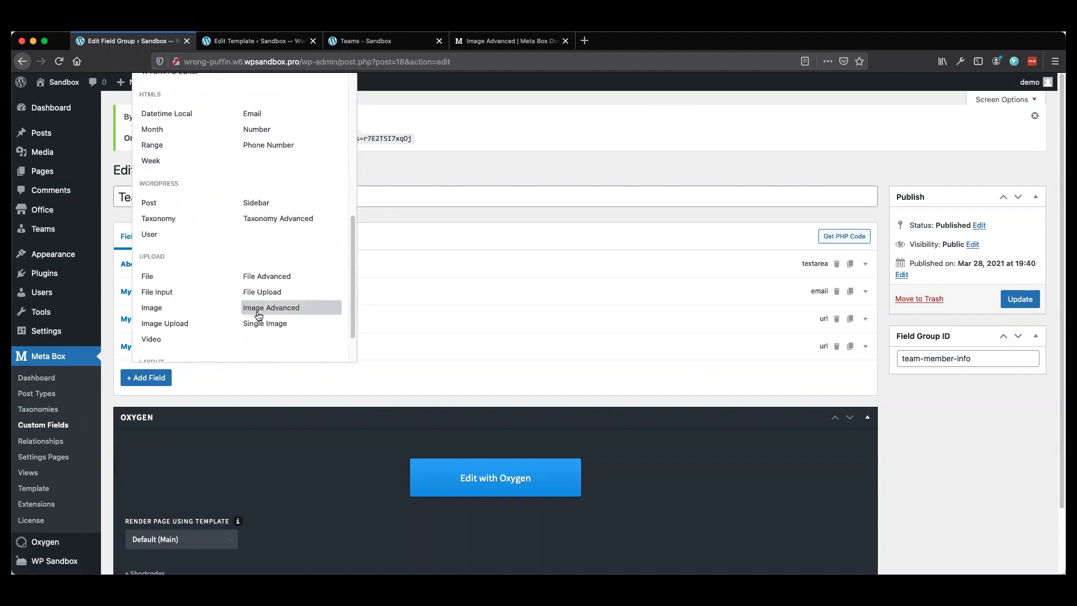
left_click(295, 313)
scroll(289, 314, "down", 1)
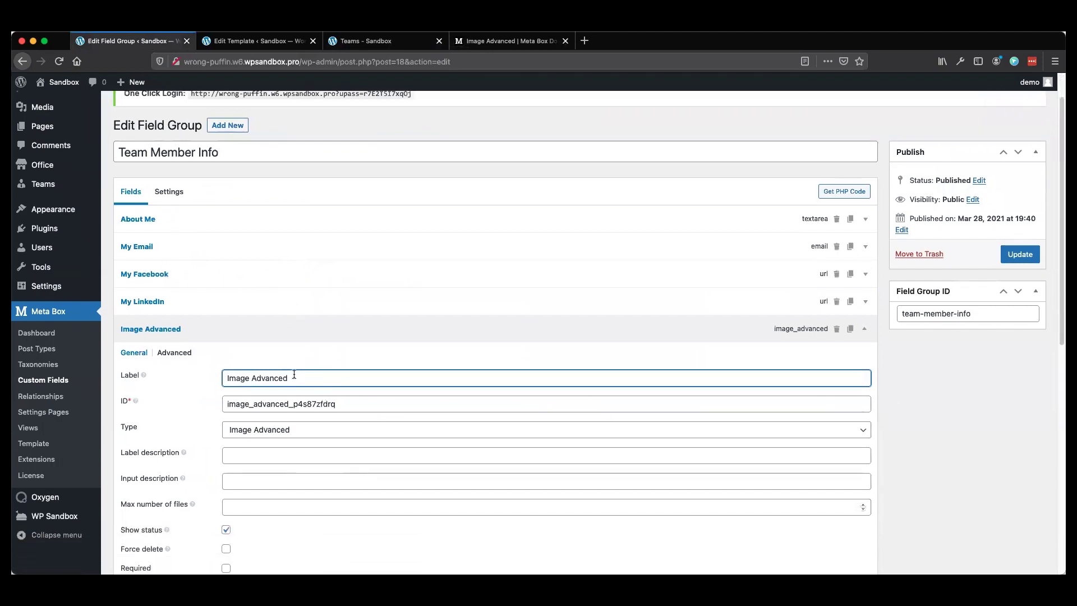
left_click_drag(293, 377, 185, 378)
type("Pets")
key("Tab")
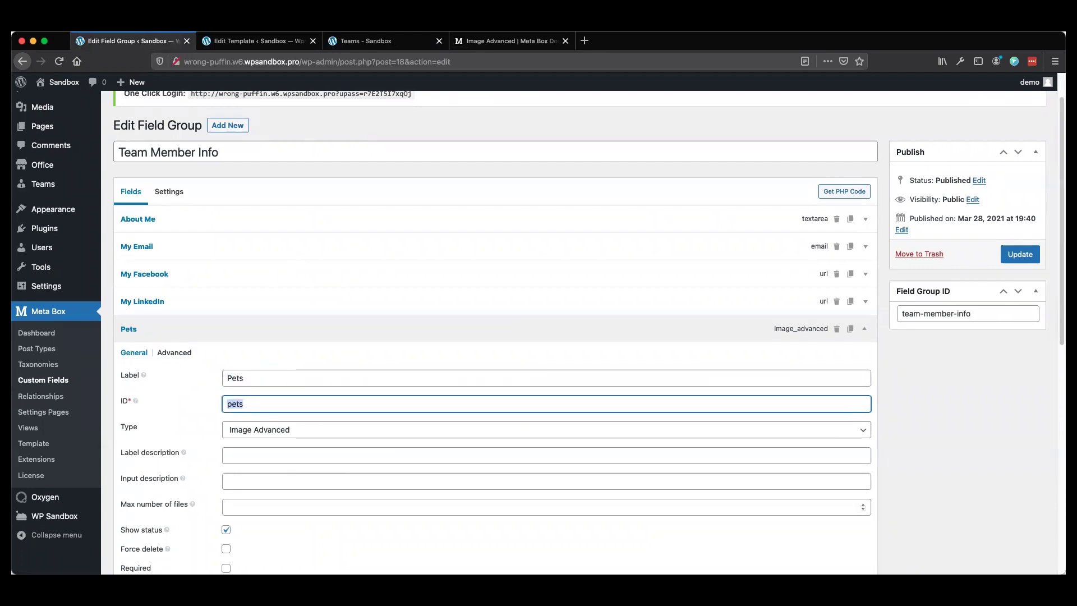
- Set the Pets field's image size to Medium and update the field group
scroll(328, 384, "down", 5)
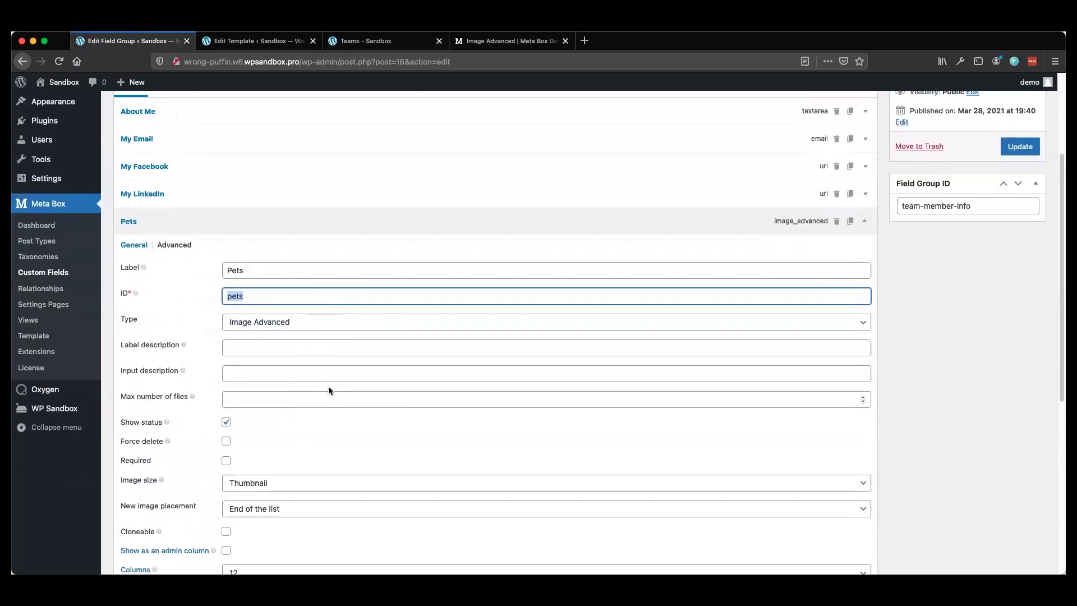
scroll(328, 387, "down", 1)
scroll(312, 289, "down", 2)
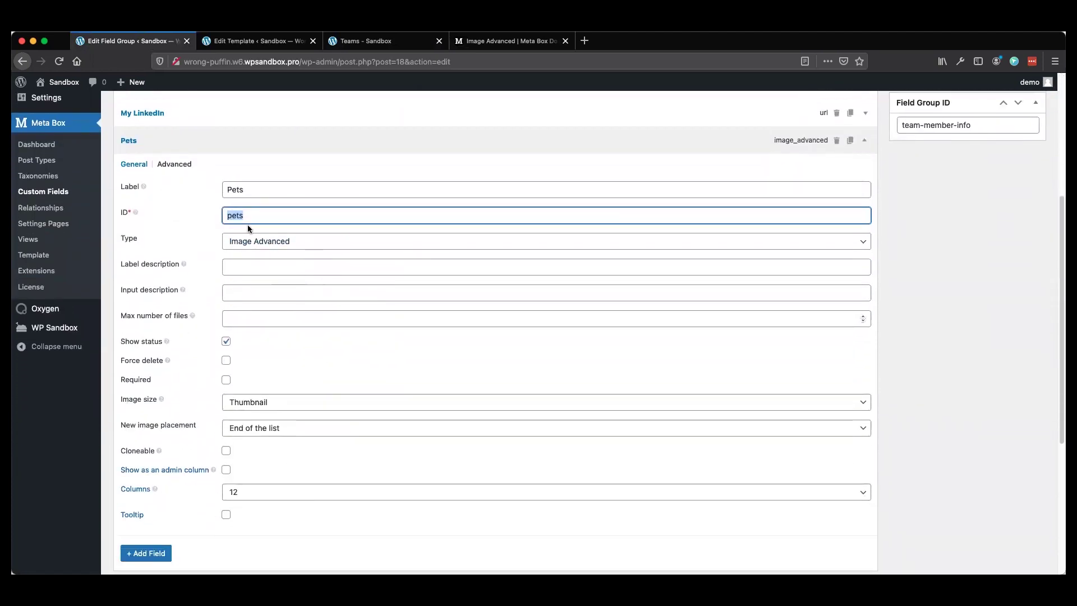
left_click(262, 403)
left_click(260, 415)
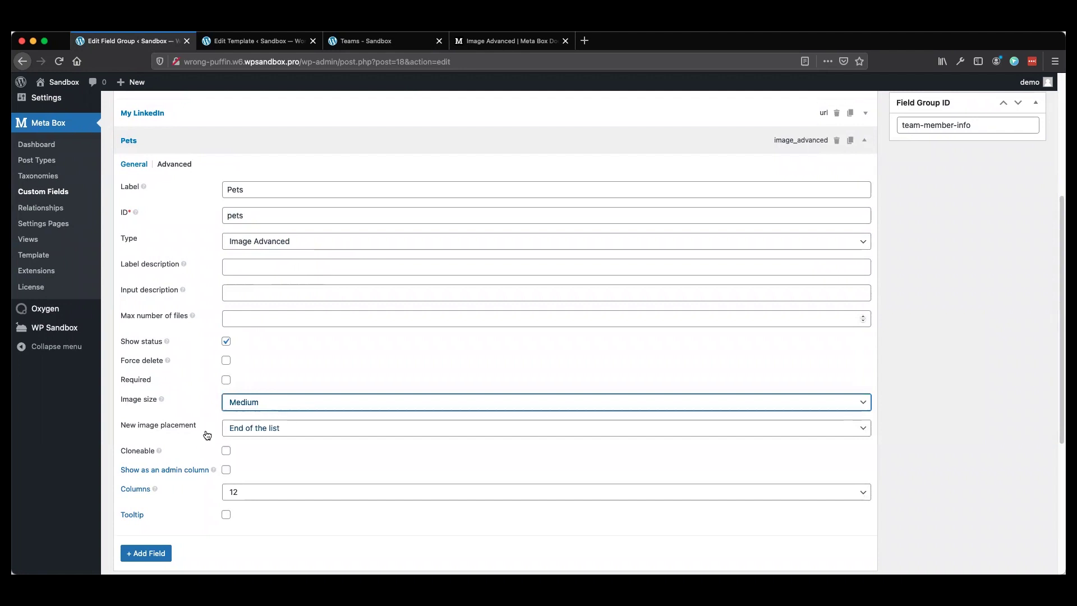
scroll(428, 433, "up", 5)
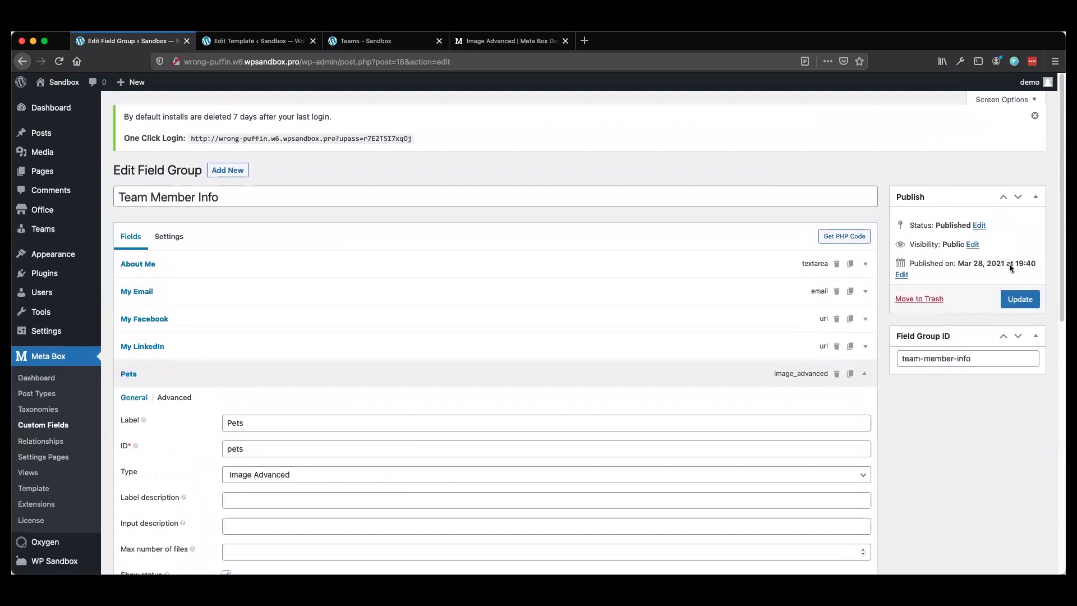
left_click(1012, 300)
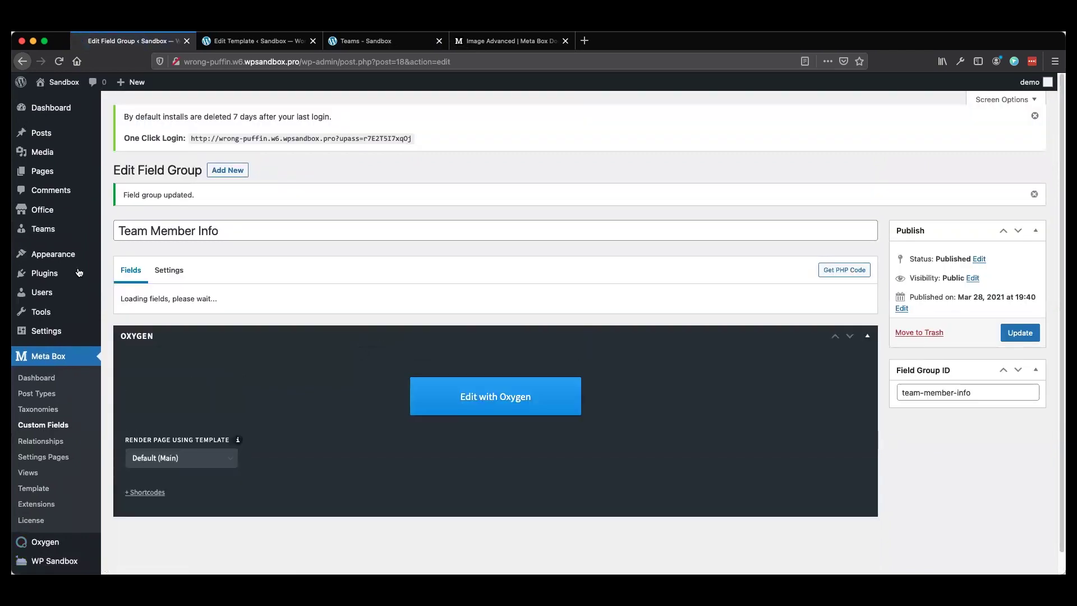
mouse_move(38, 231)
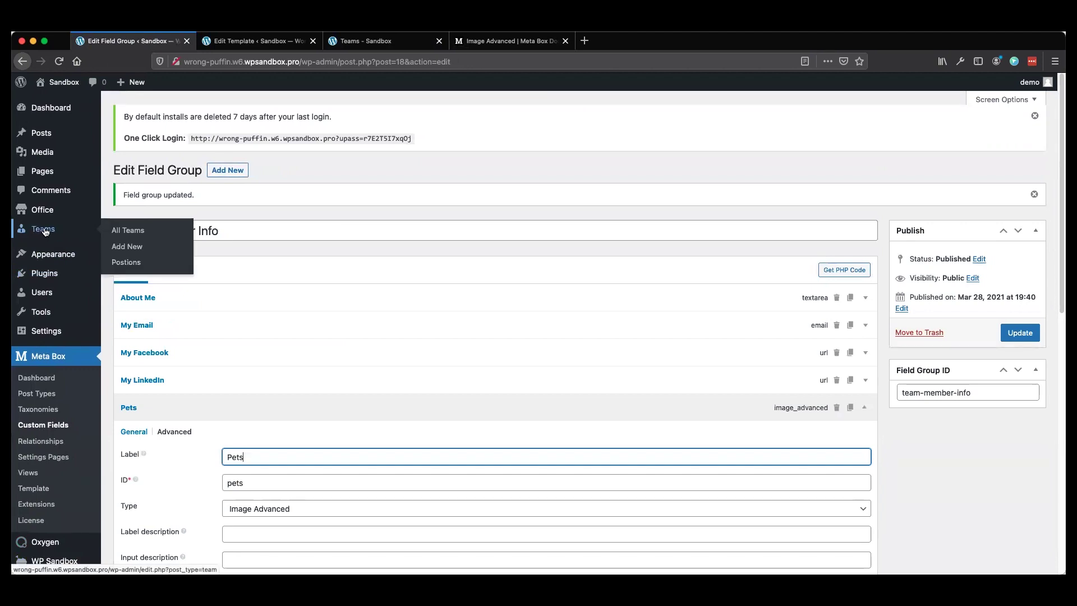
- Open the Project Manager's team entry, briefly rechecking the Image Advanced documentation
left_click(45, 231)
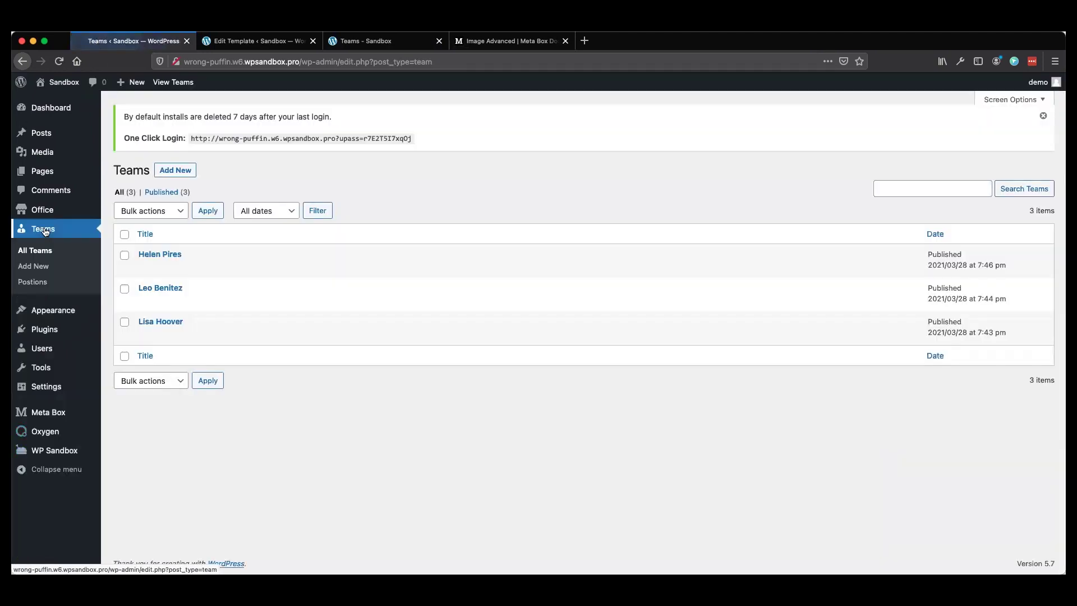
left_click(165, 256)
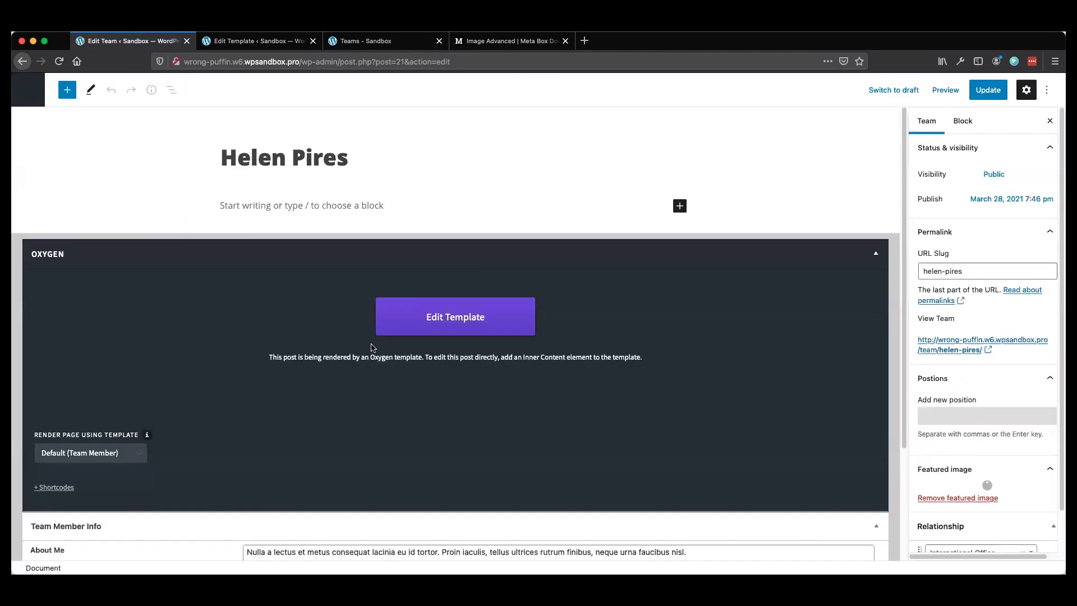
scroll(348, 343, "down", 5)
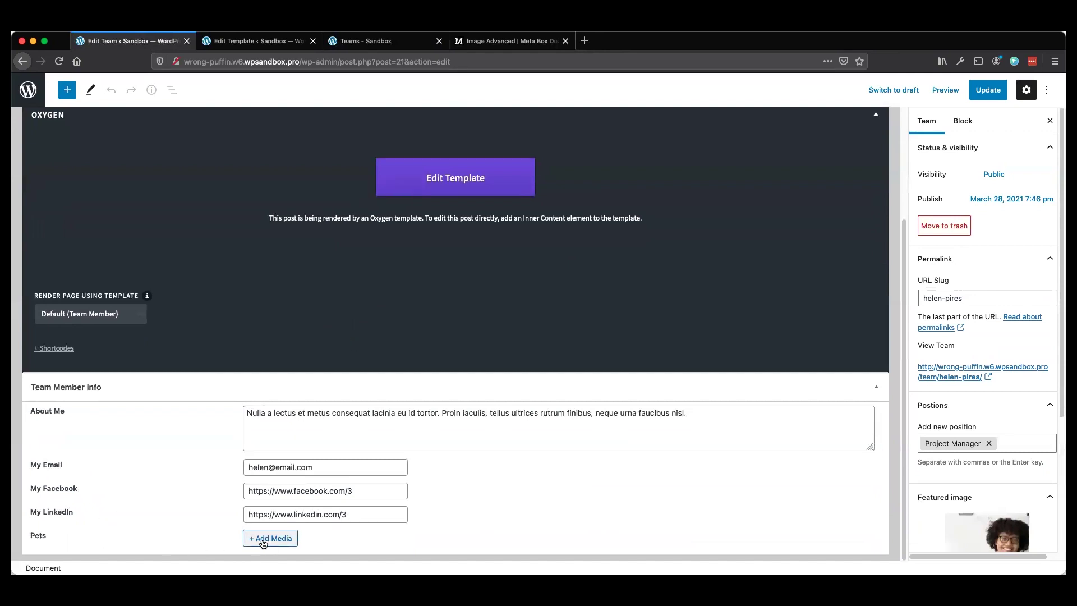
left_click(494, 42)
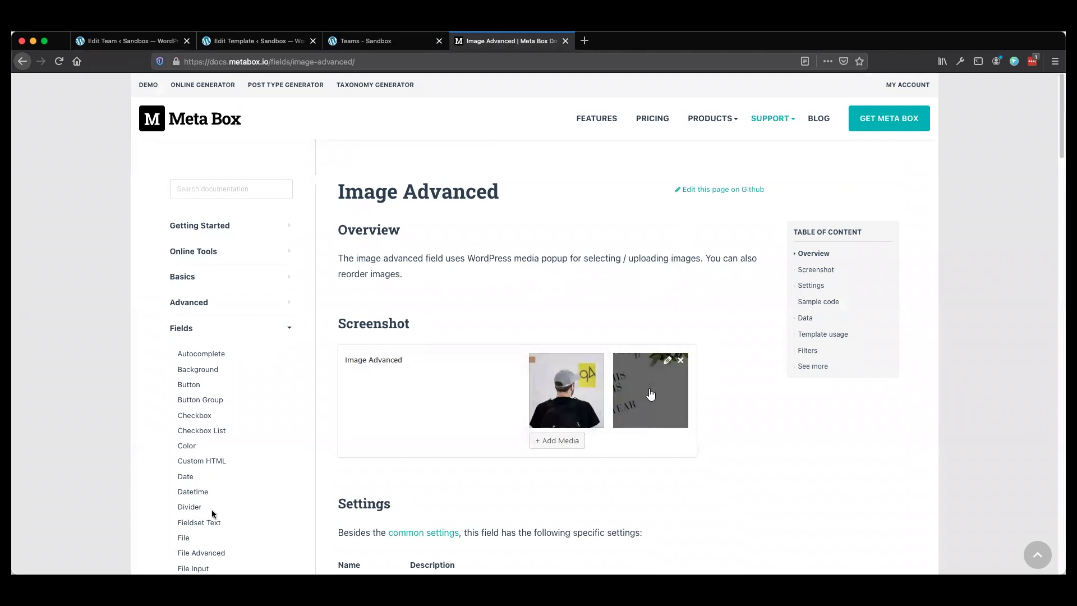
scroll(211, 512, "down", 1)
scroll(365, 474, "up", 1)
left_click(239, 41)
left_click(168, 42)
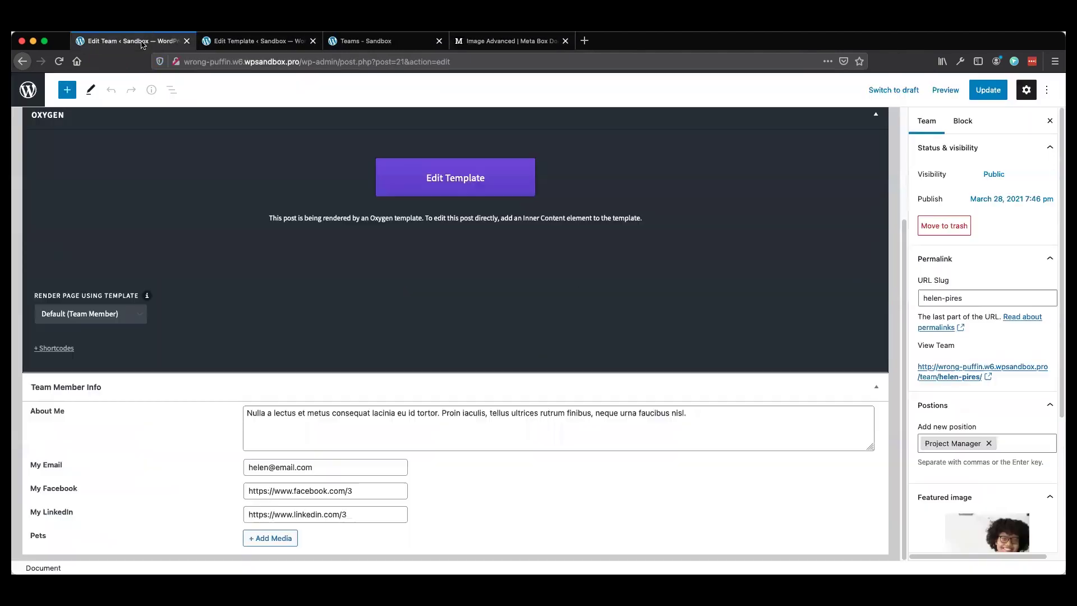
- Add the guinea pig and three puppies photos to Pets, update the entry, and return to Teams
left_click(285, 537)
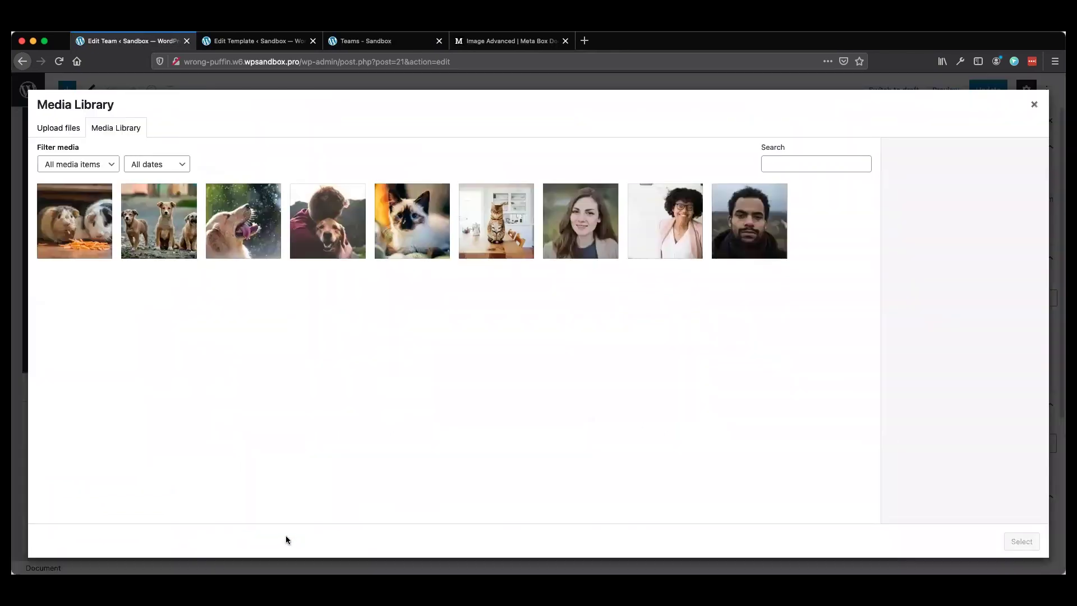
left_click(57, 132)
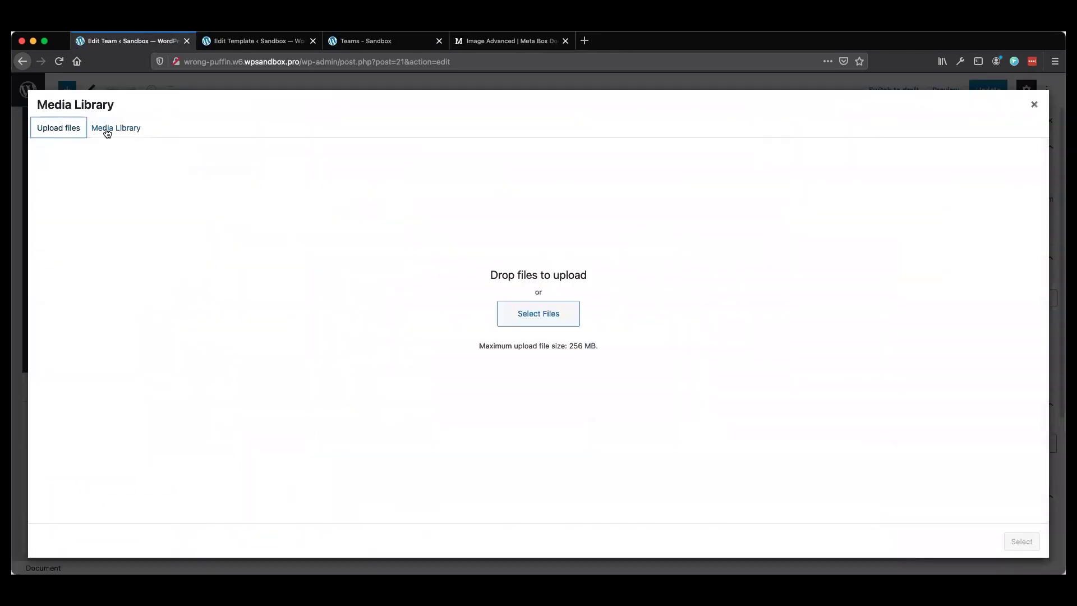
left_click(106, 131)
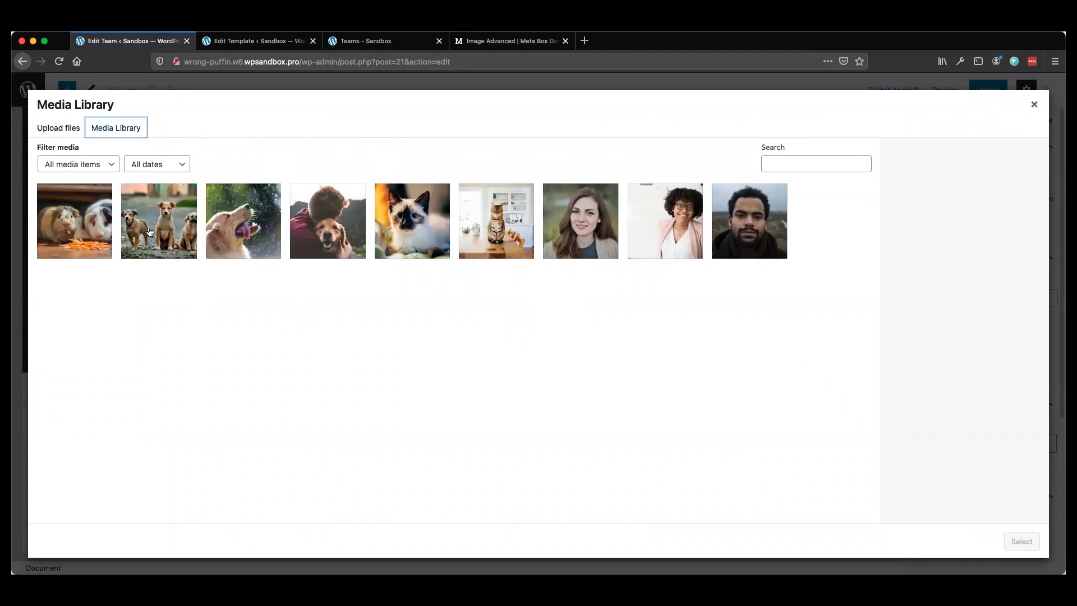
left_click(85, 230)
left_click(169, 237)
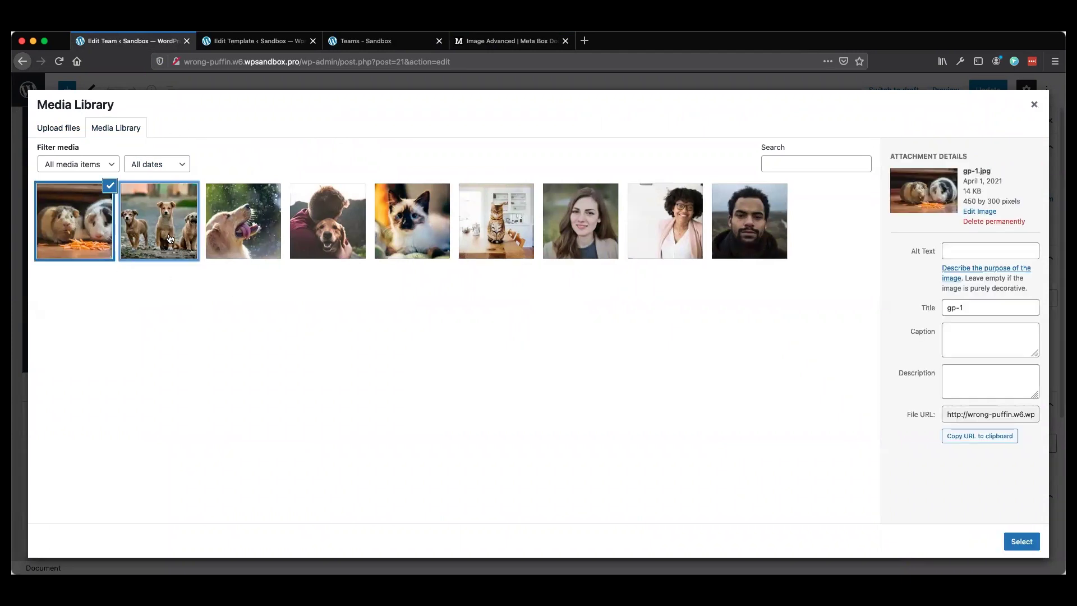
left_click(1021, 541)
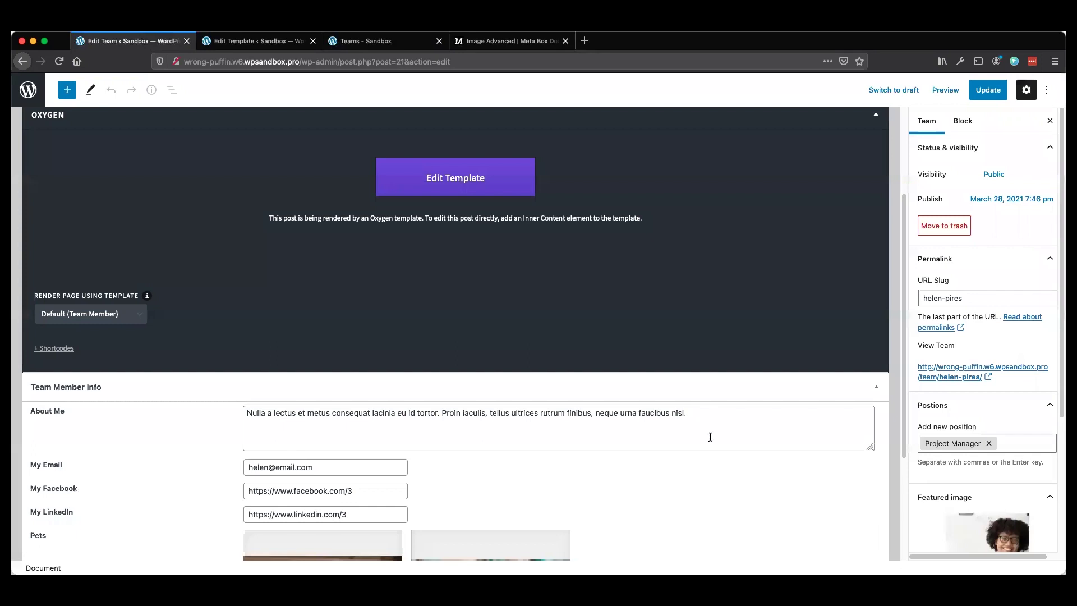
scroll(745, 366, "up", 5)
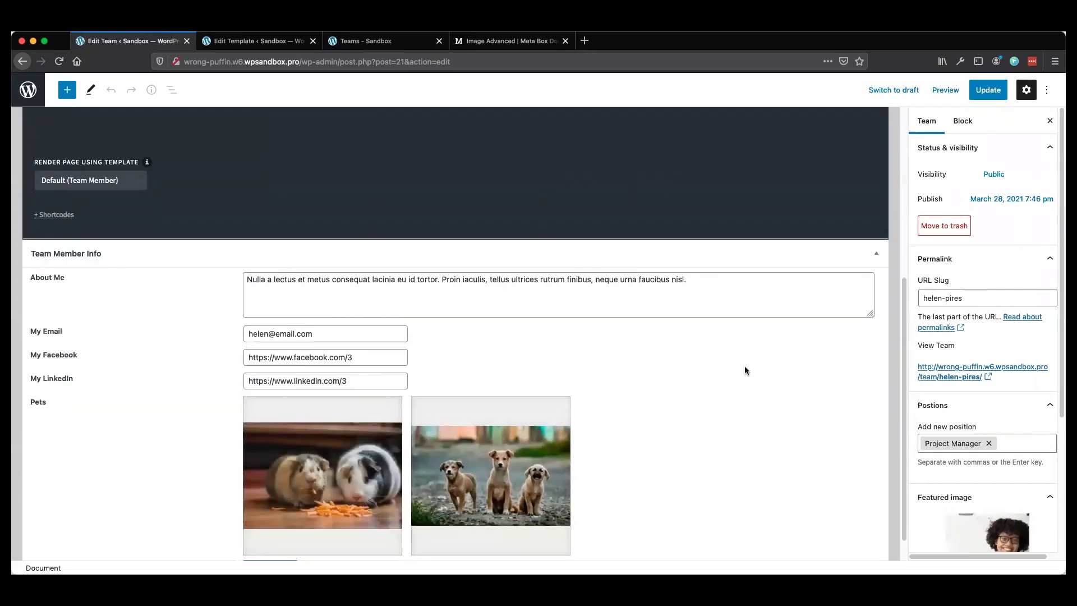
left_click(987, 94)
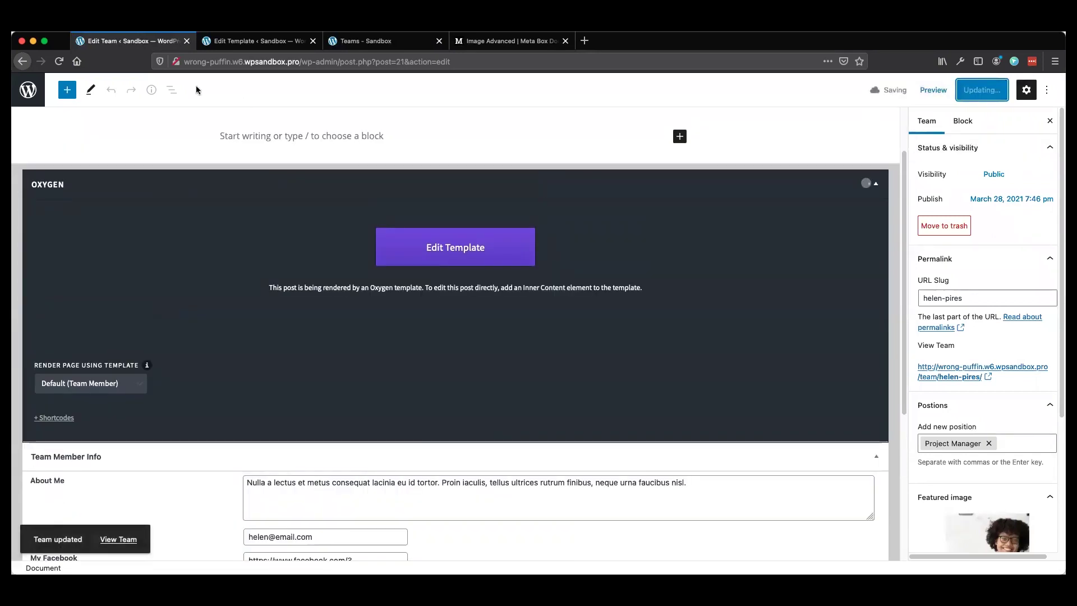
left_click(27, 99)
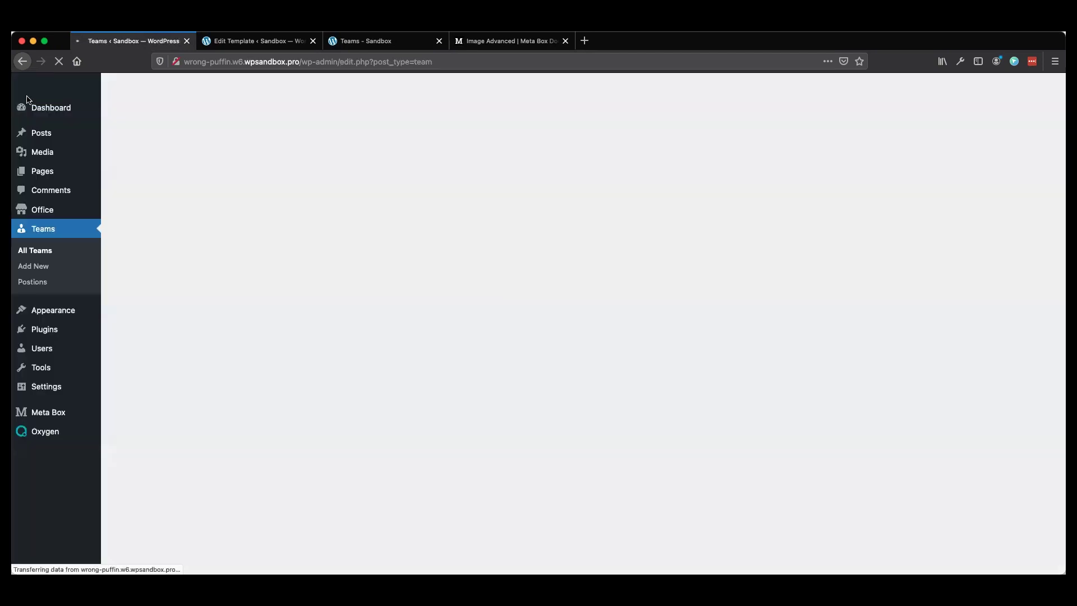
- Put the dog-2 and dog-1 photos in the Developer's Pets field, update, and return to Teams
left_click(160, 287)
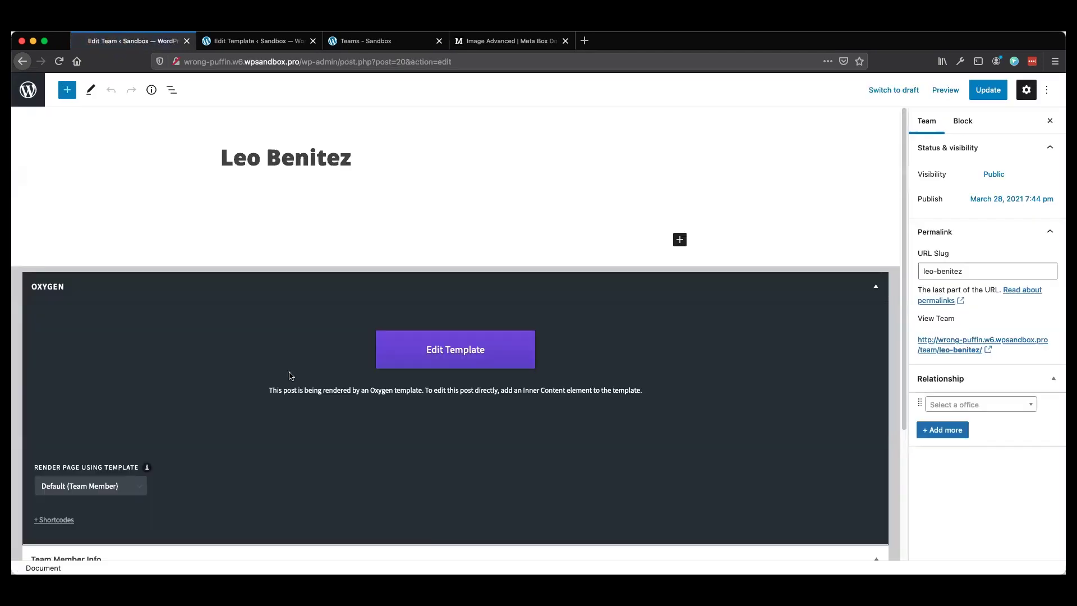
scroll(342, 387, "down", 5)
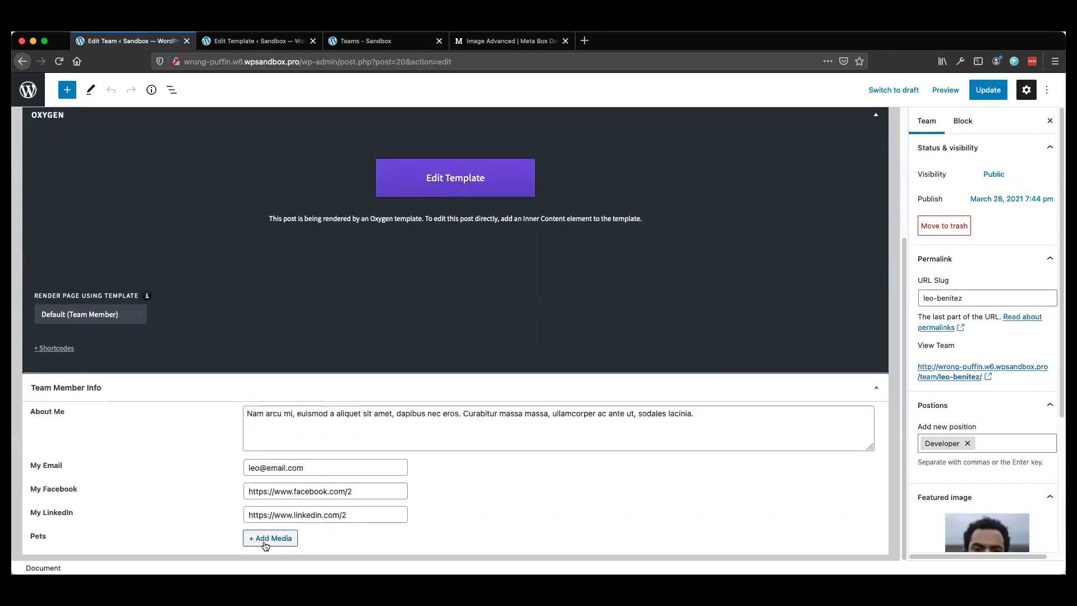
left_click(265, 541)
left_click(269, 233)
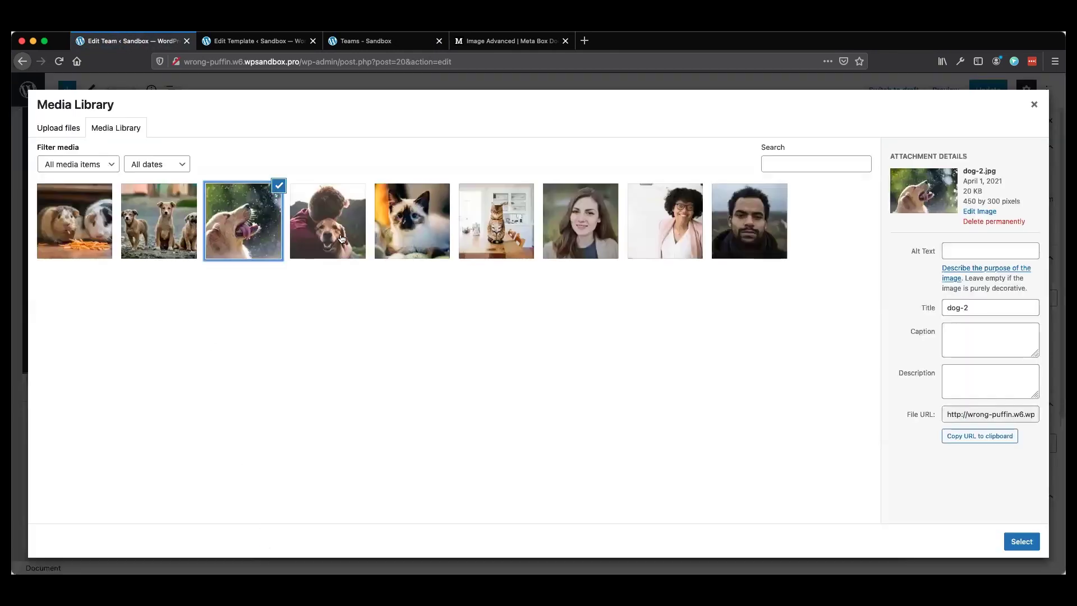
left_click(341, 240)
left_click(1016, 542)
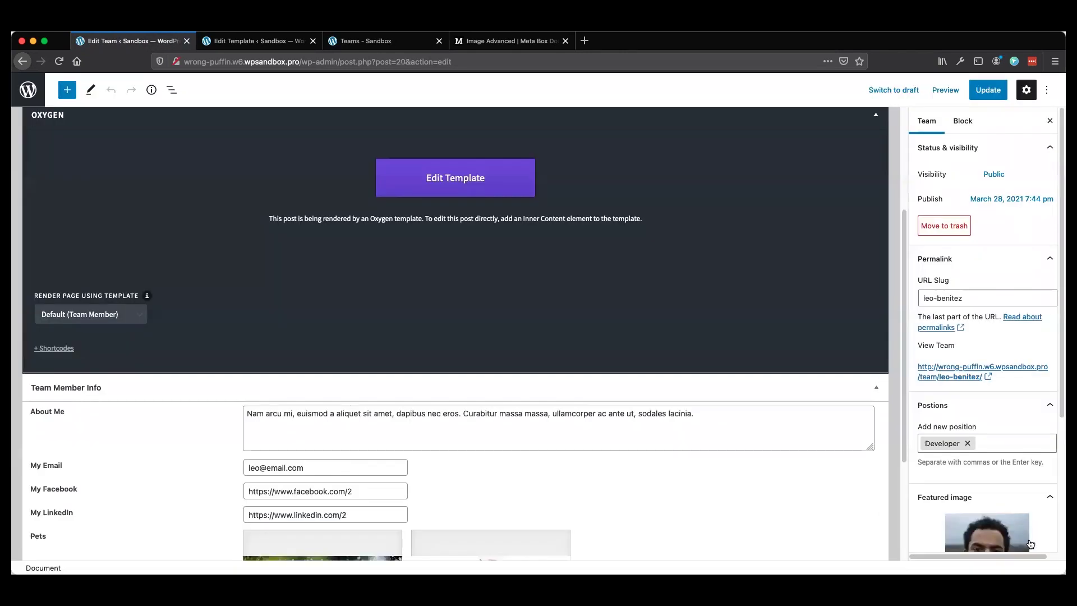
left_click(979, 90)
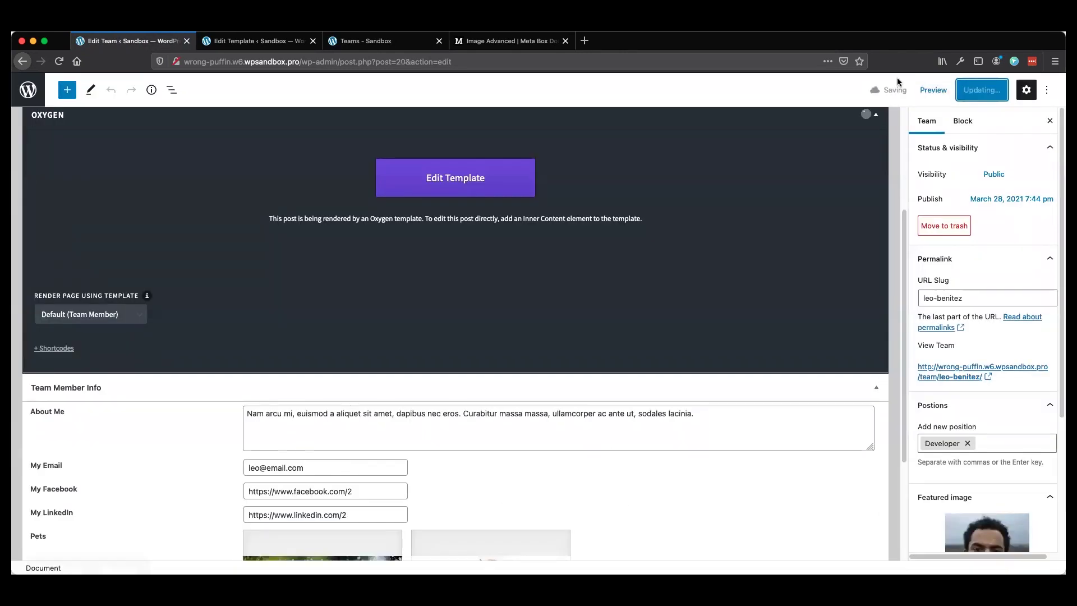
left_click(28, 90)
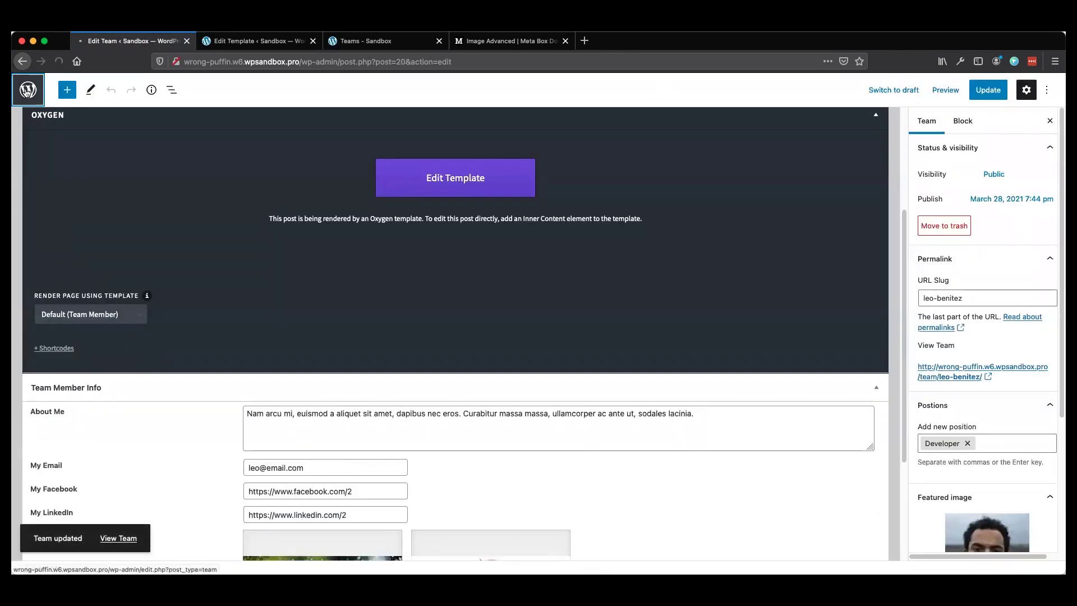
- Add cat-2 and the table cat photo to the CEO's Pets, update, and close the Edit Template tab
left_click(149, 321)
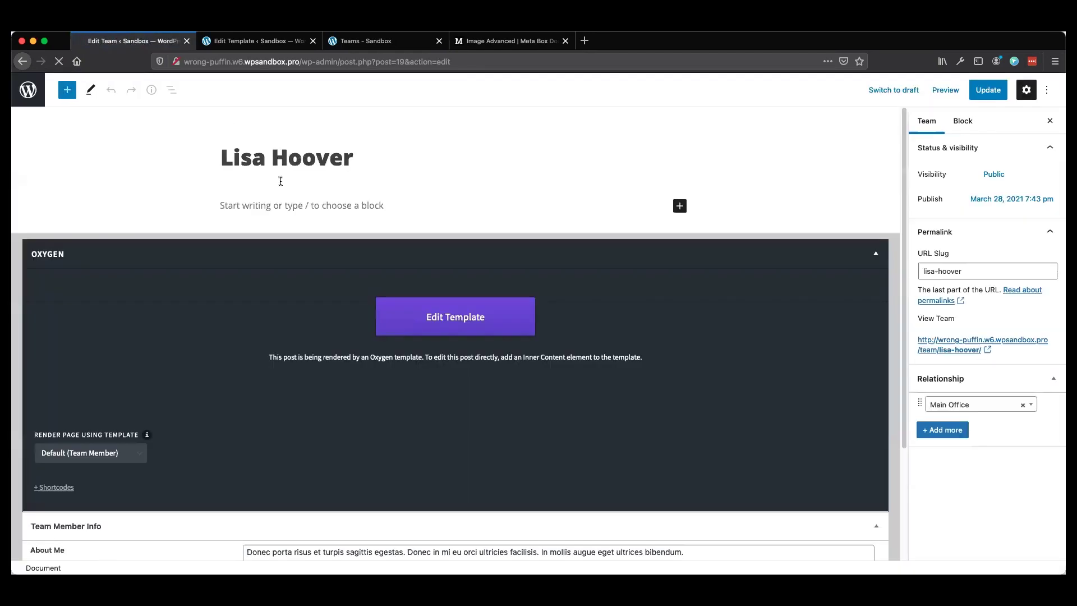
scroll(401, 349, "down", 5)
left_click(273, 539)
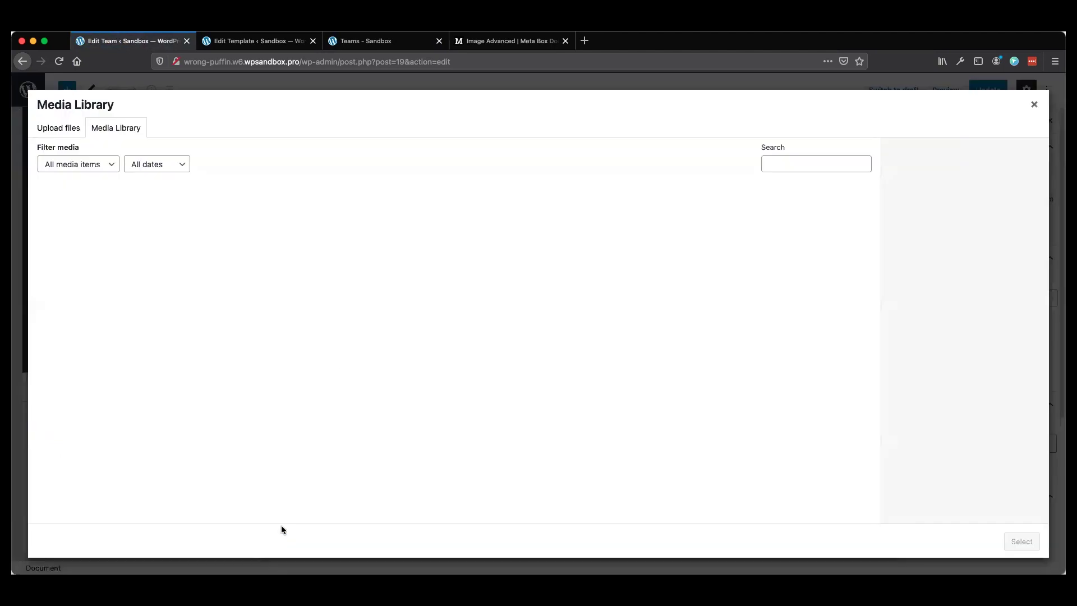
left_click(420, 231)
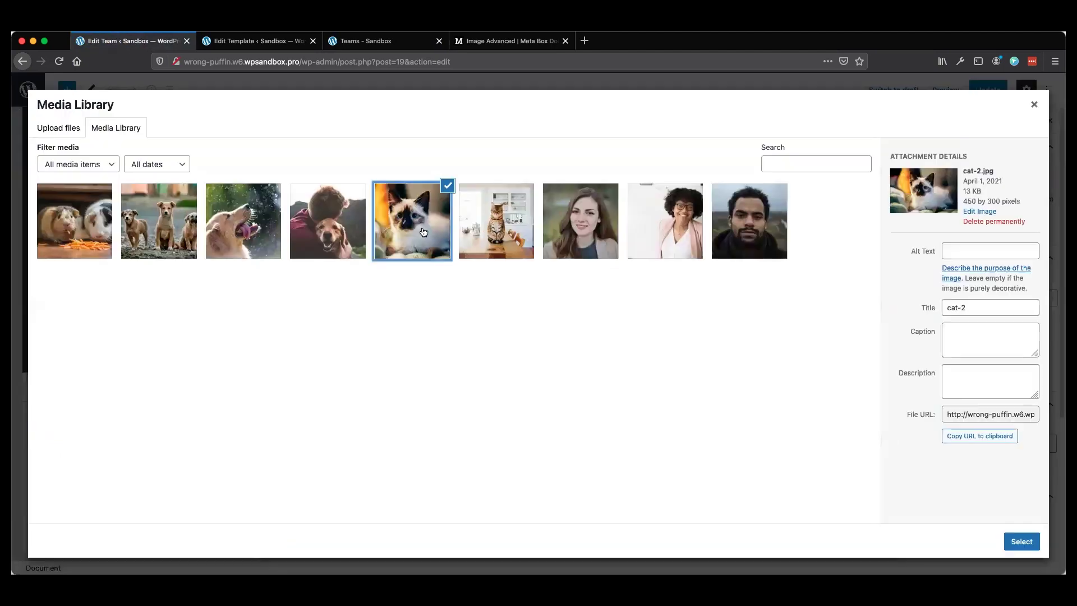
left_click(494, 238)
left_click(1022, 541)
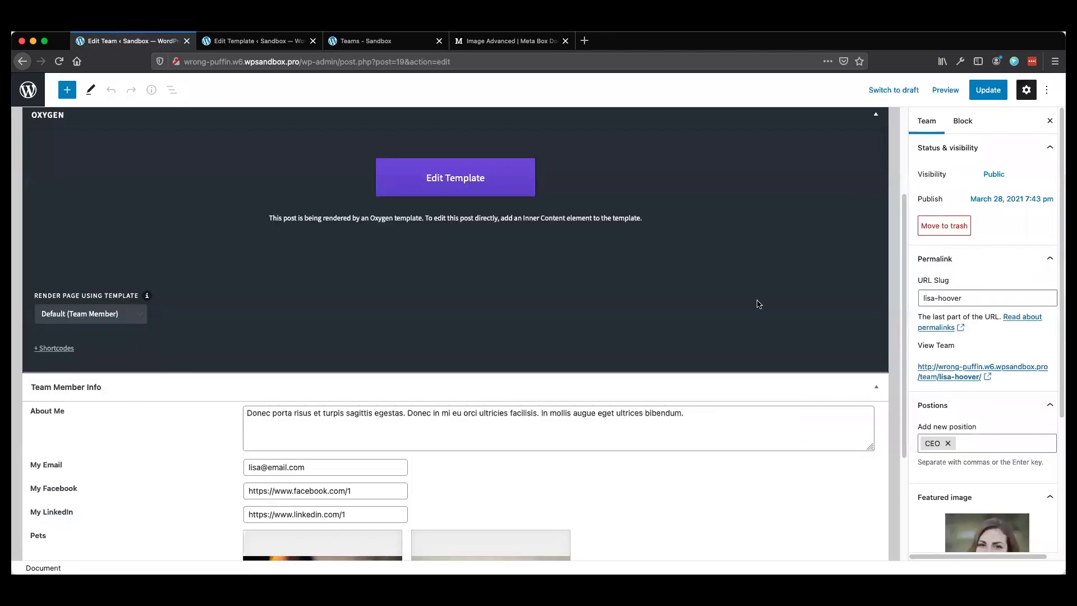
left_click(987, 91)
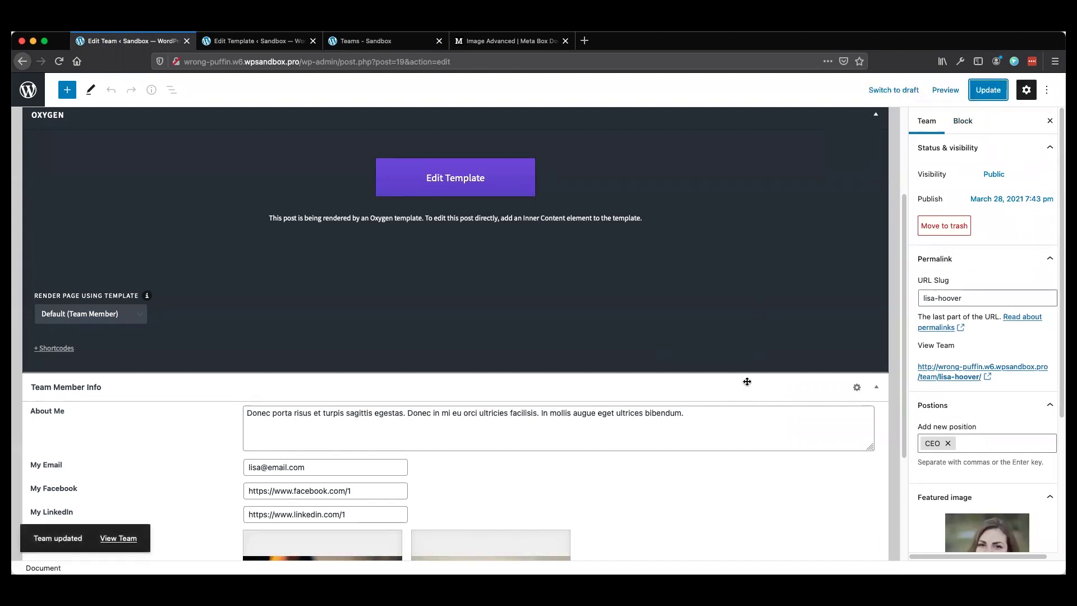
left_click(28, 96)
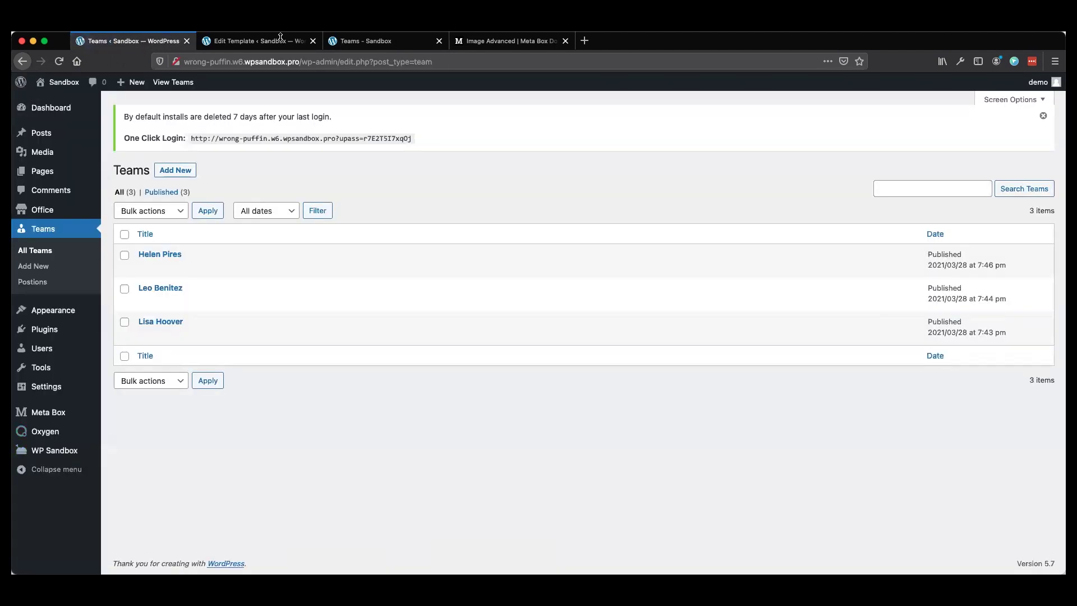
left_click(313, 41)
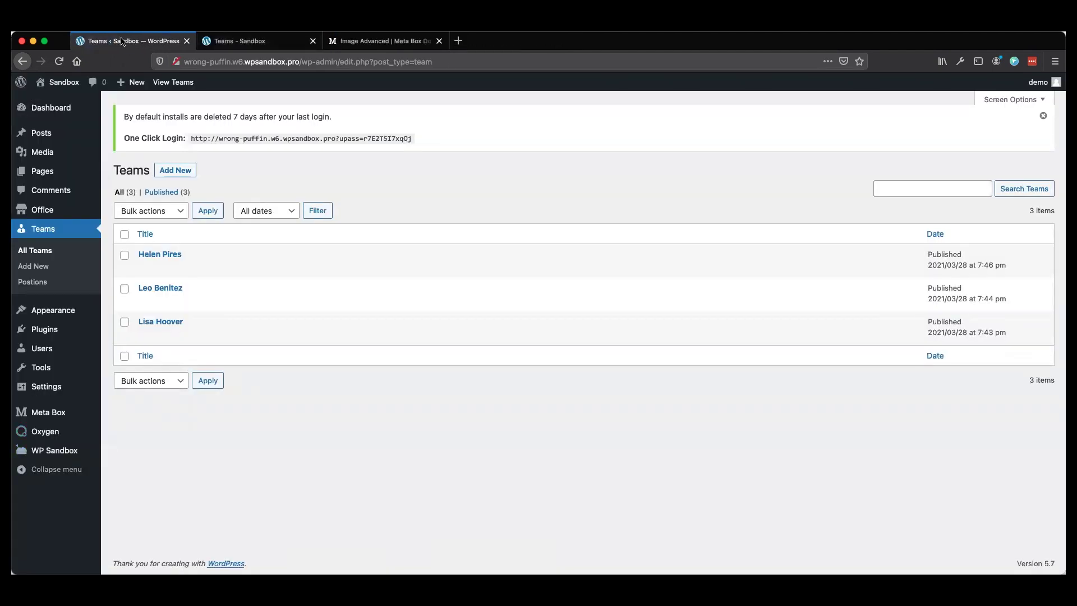
- Open the Team Member template in the Oxygen editor in a new browser tab
mouse_move(46, 431)
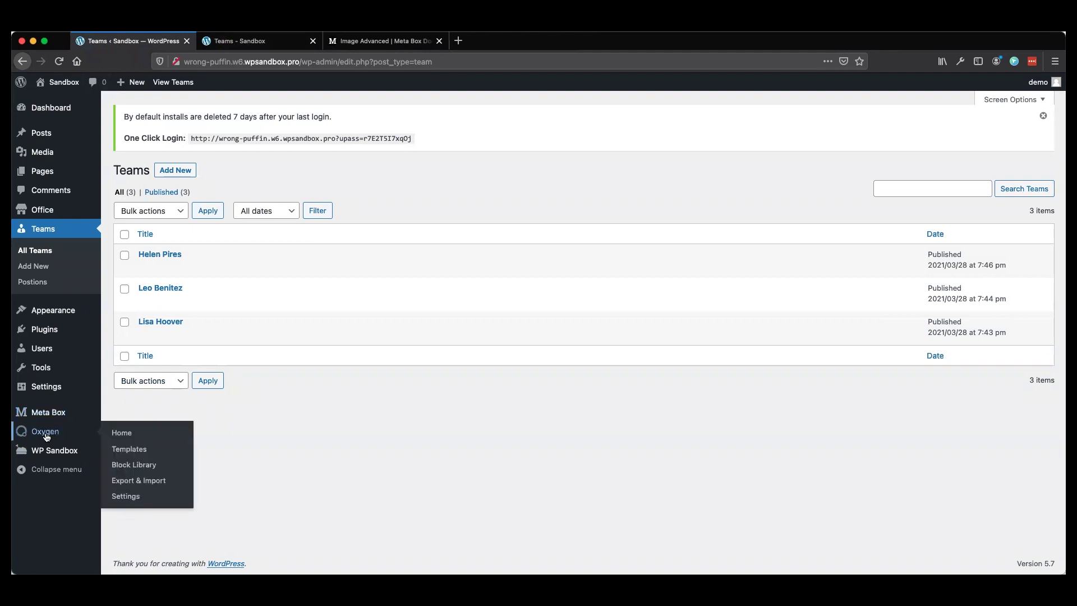
left_click(130, 449)
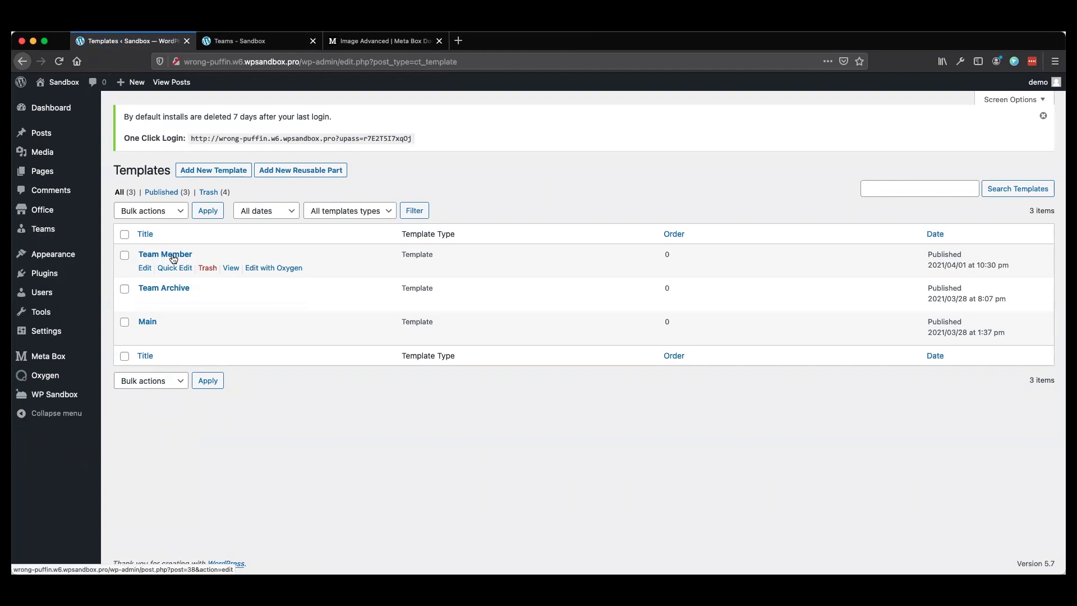
right_click(261, 270)
left_click(284, 272)
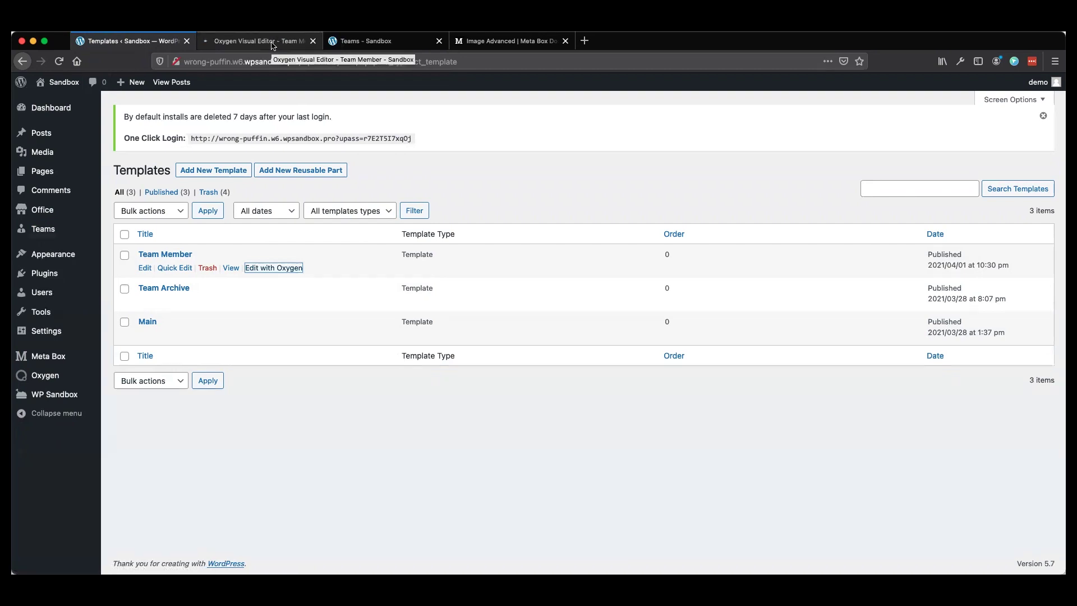
left_click(376, 42)
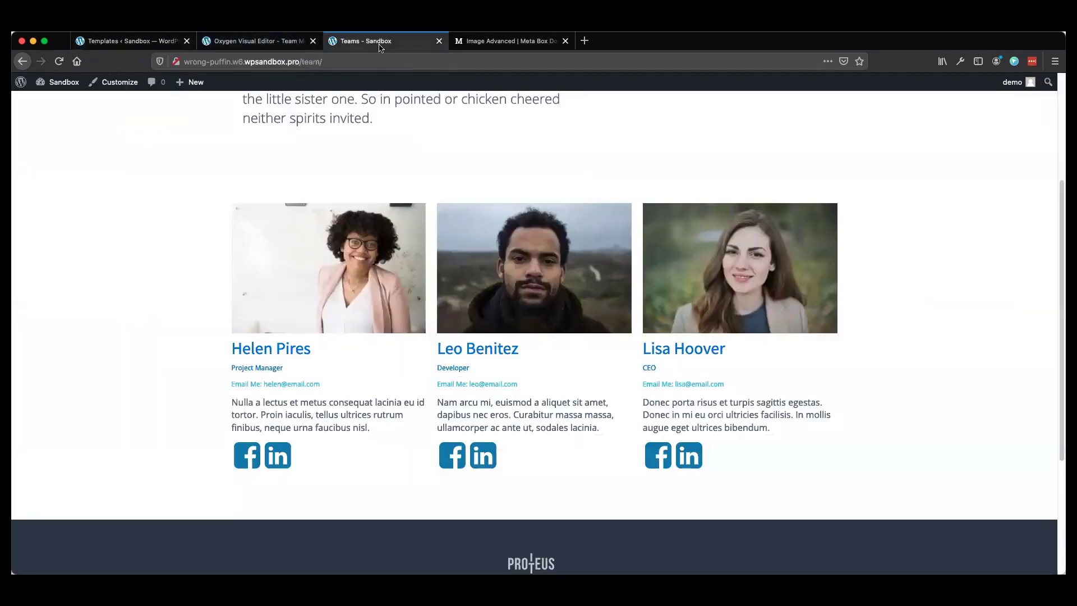
left_click(262, 352)
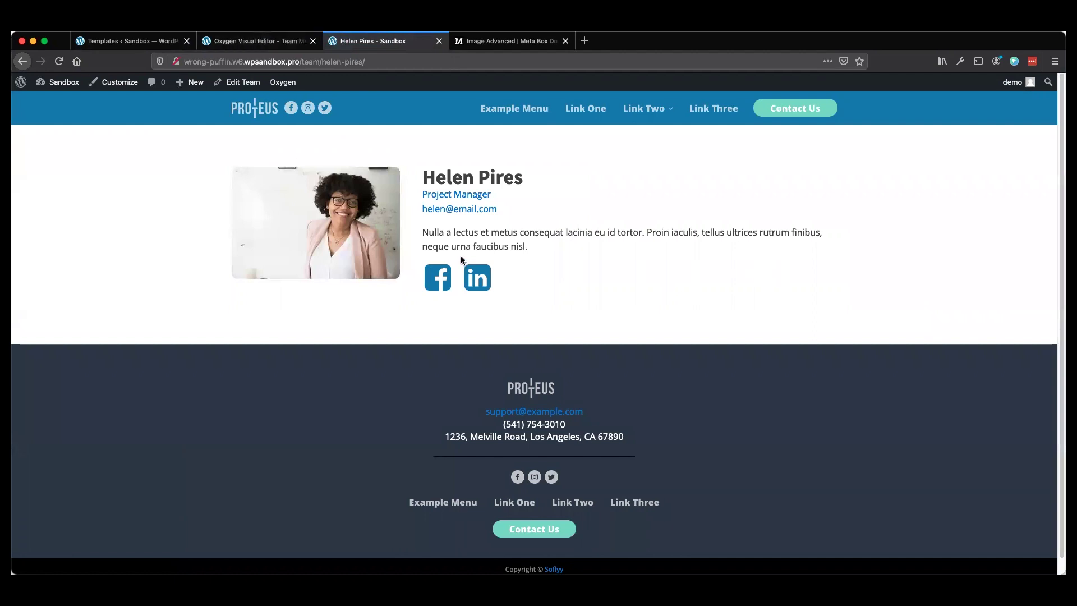
left_click(22, 62)
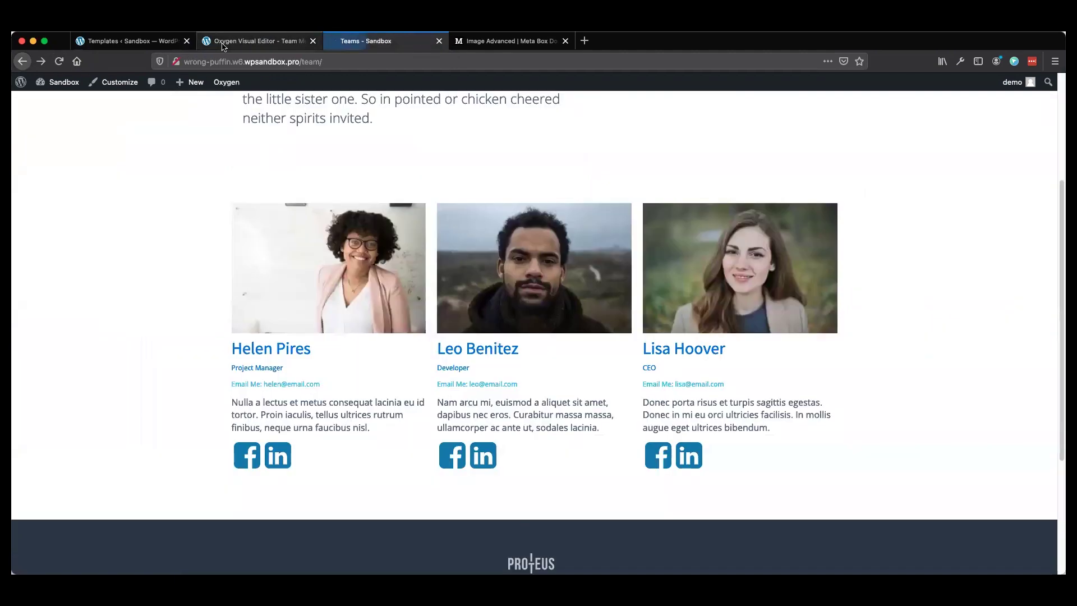
- In the Oxygen editor tab, dismiss the menu error, reload, and show the Structure panel
left_click(215, 42)
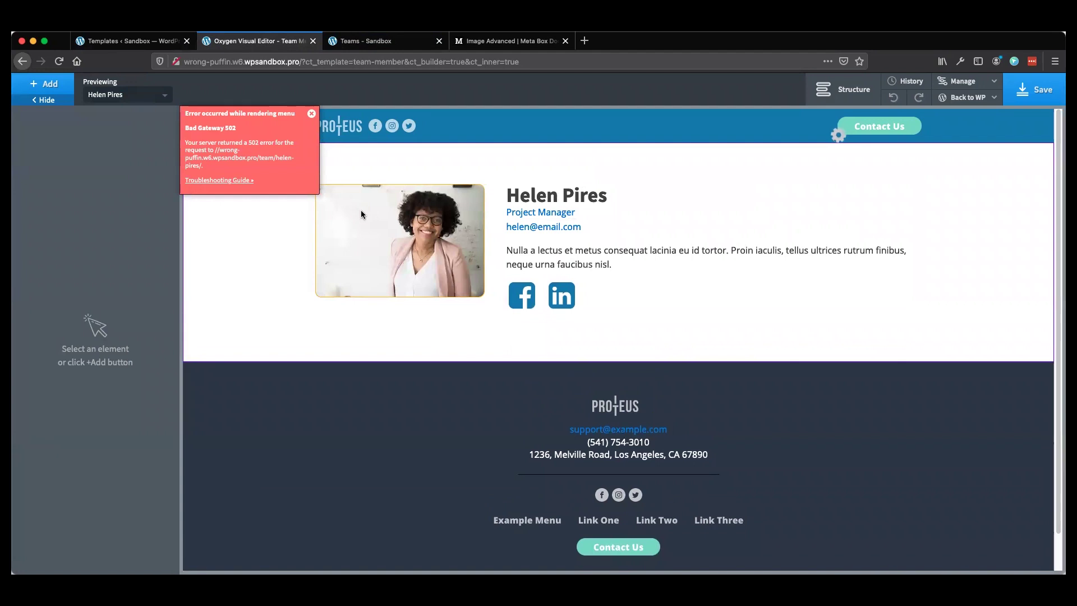
left_click(312, 114)
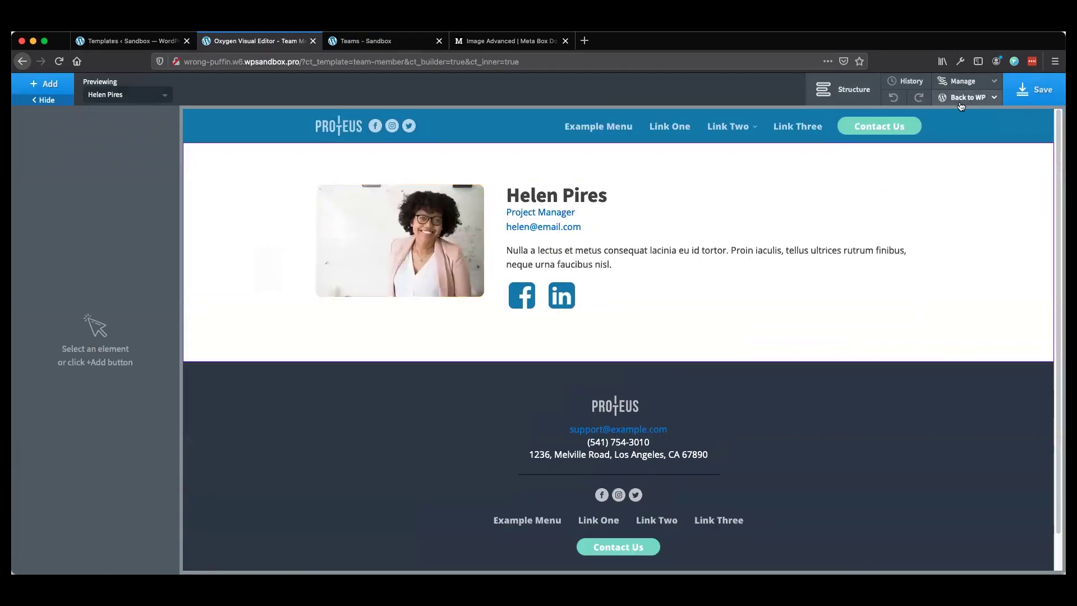
left_click(824, 93)
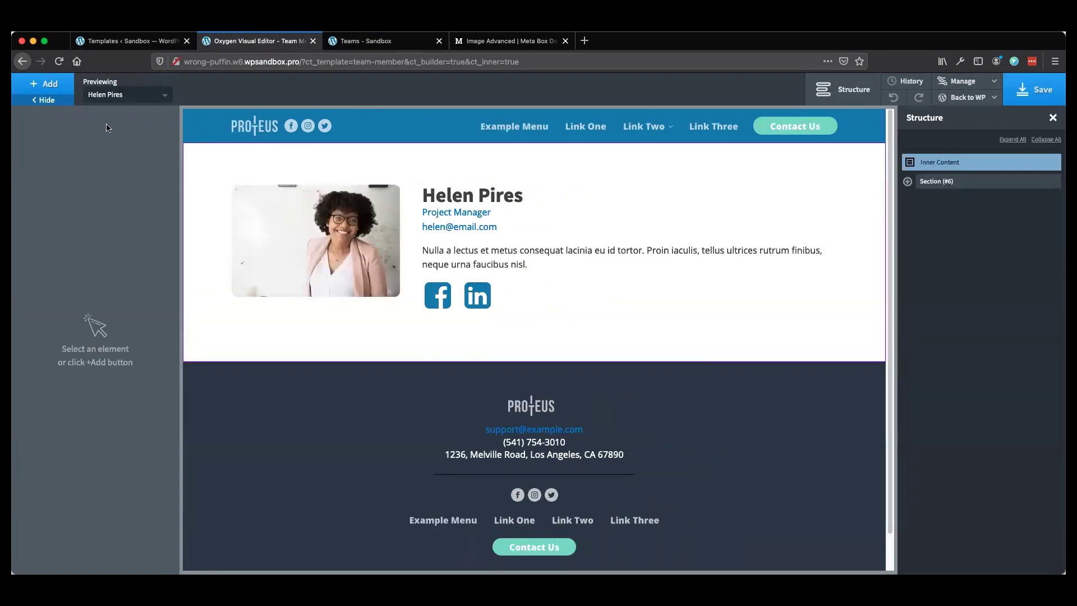
- Add a new Section below the profile with a heading reading 'My Pets'
left_click(35, 90)
type("sec")
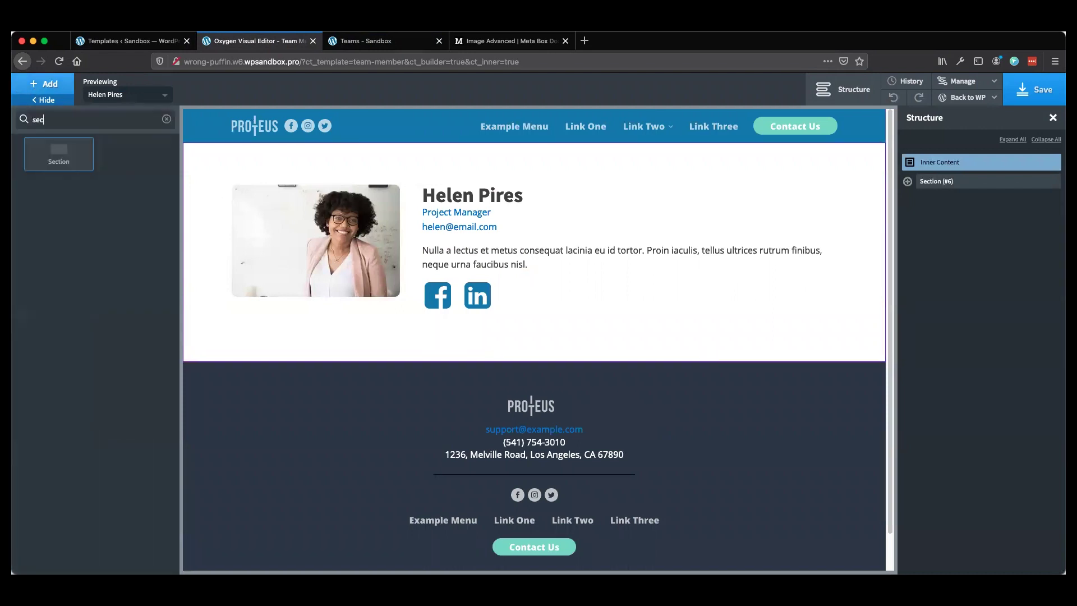
left_click(66, 156)
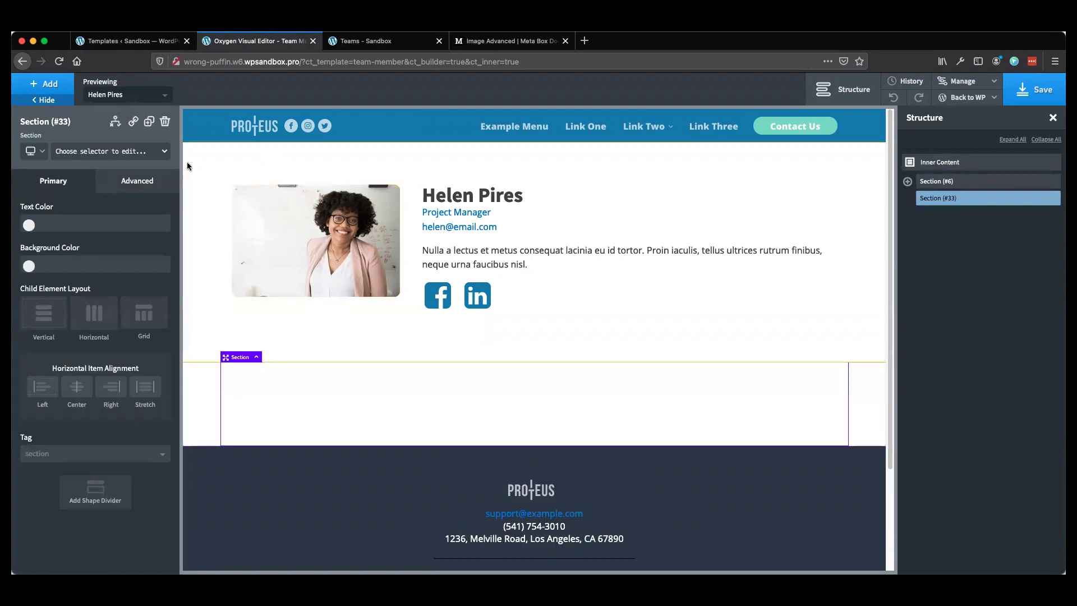
left_click(55, 87)
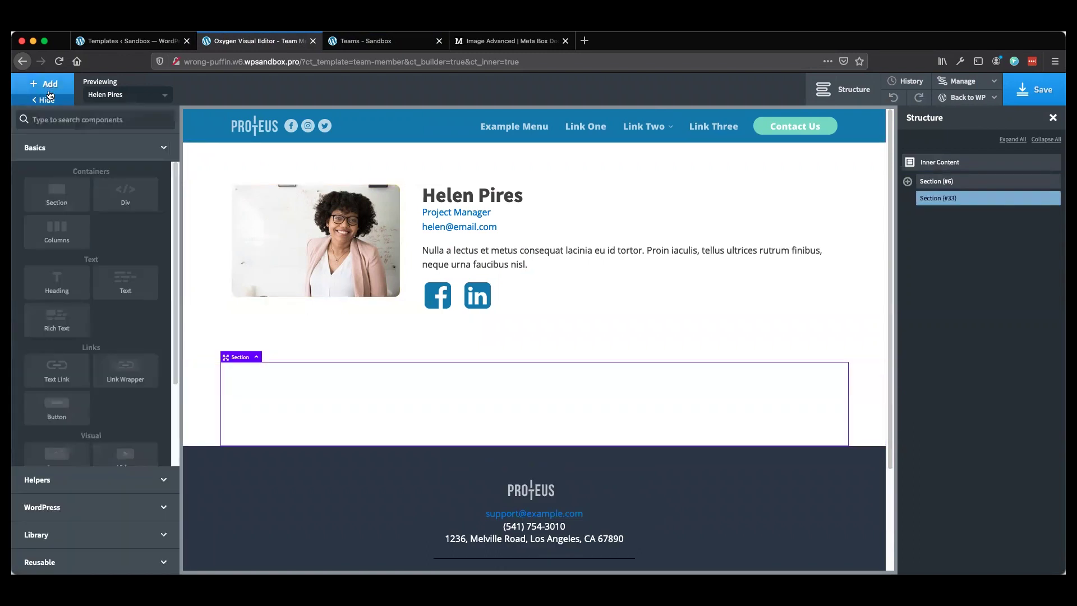
type("he")
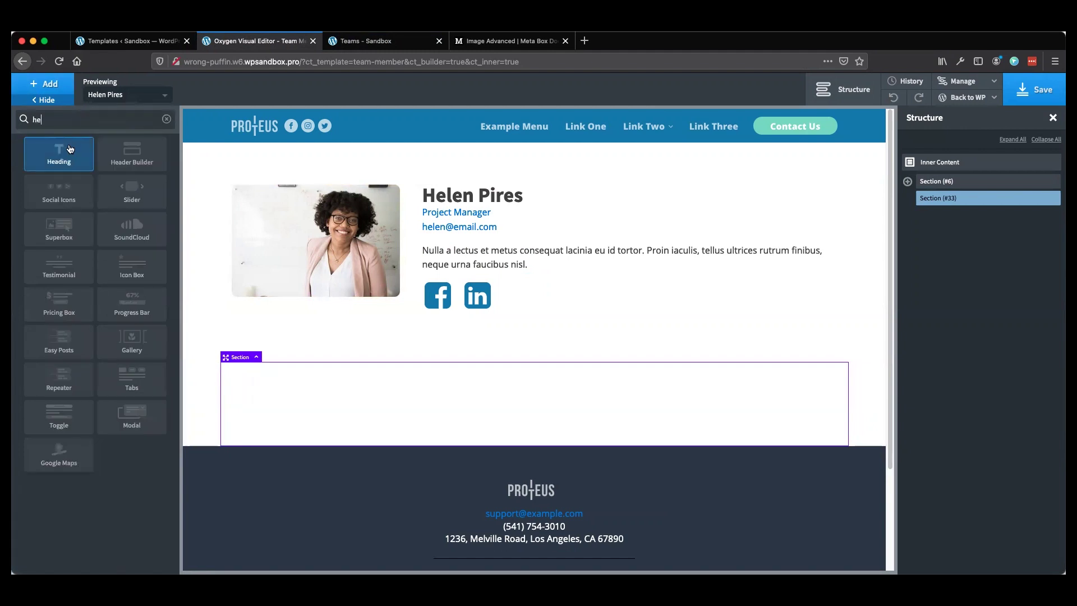
left_click(66, 150)
double_click(338, 415)
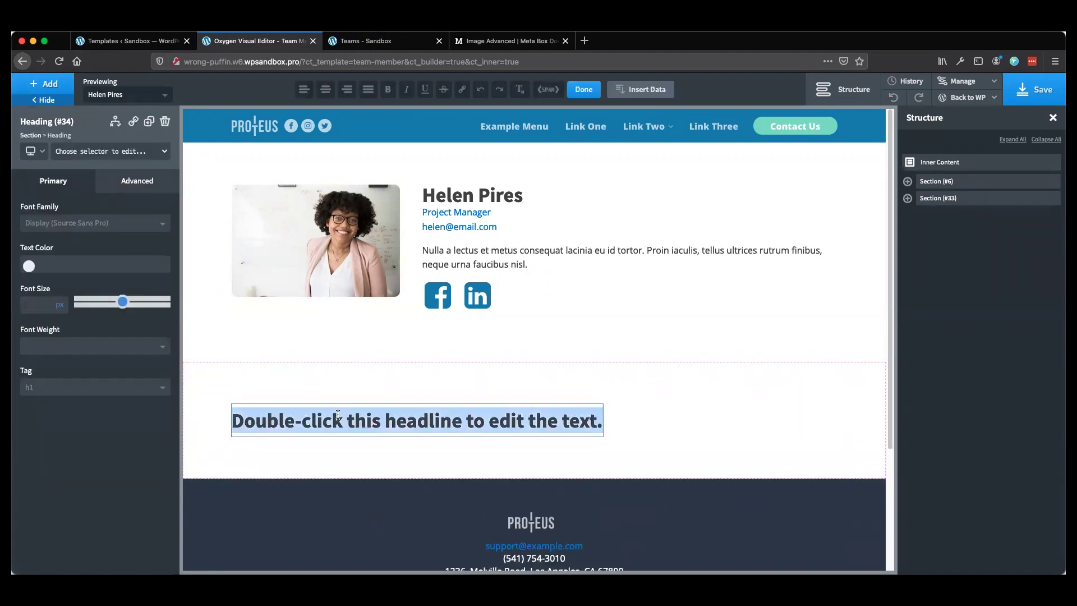
type("My Pets")
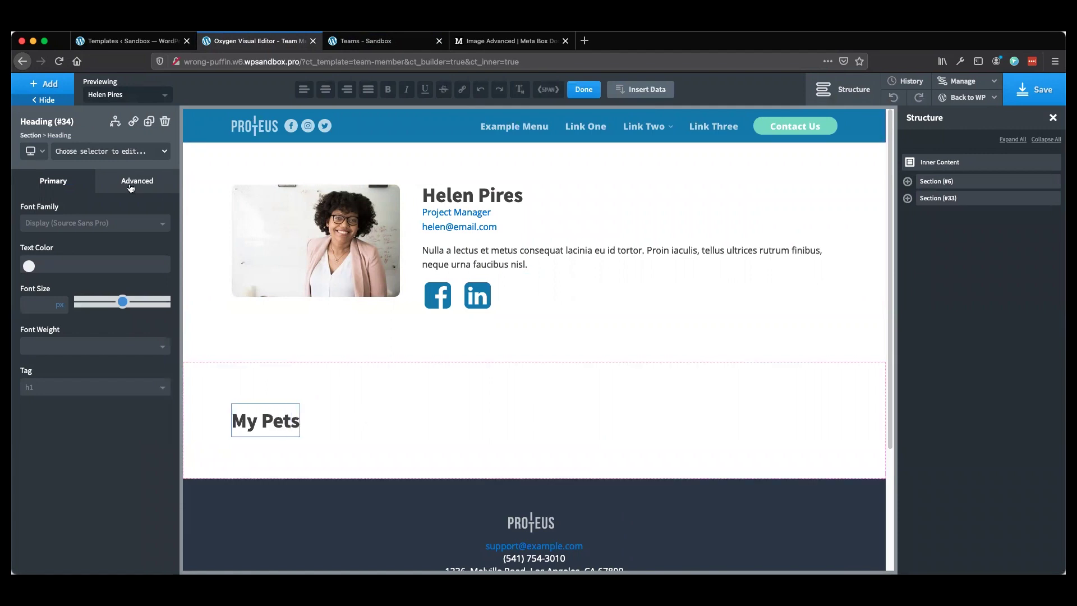
- Insert a Div under the My Pets heading and set its width to 100%
left_click(909, 198)
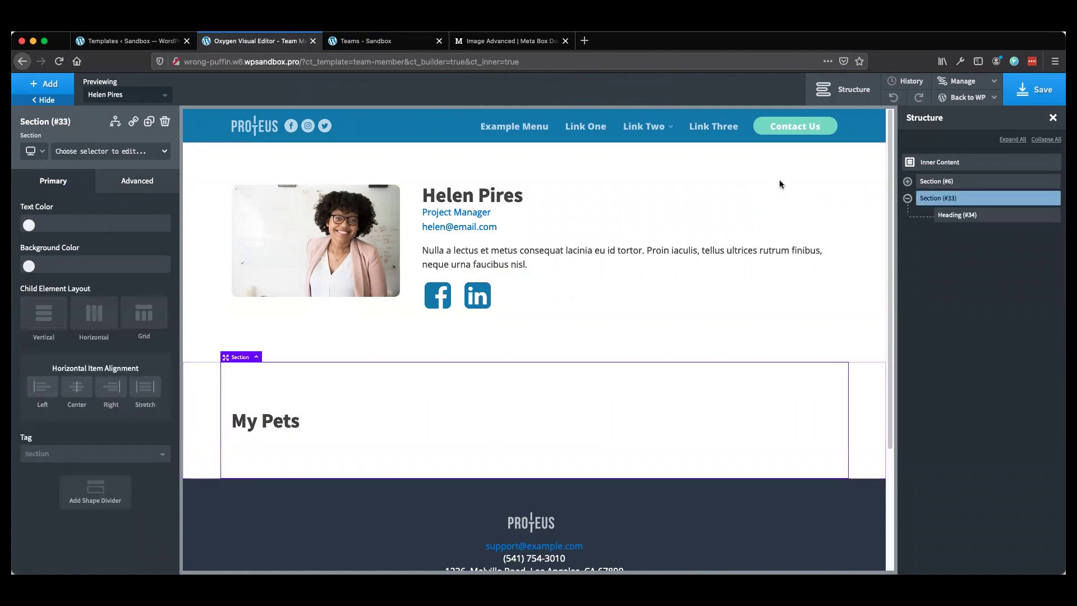
left_click(43, 85)
type("div")
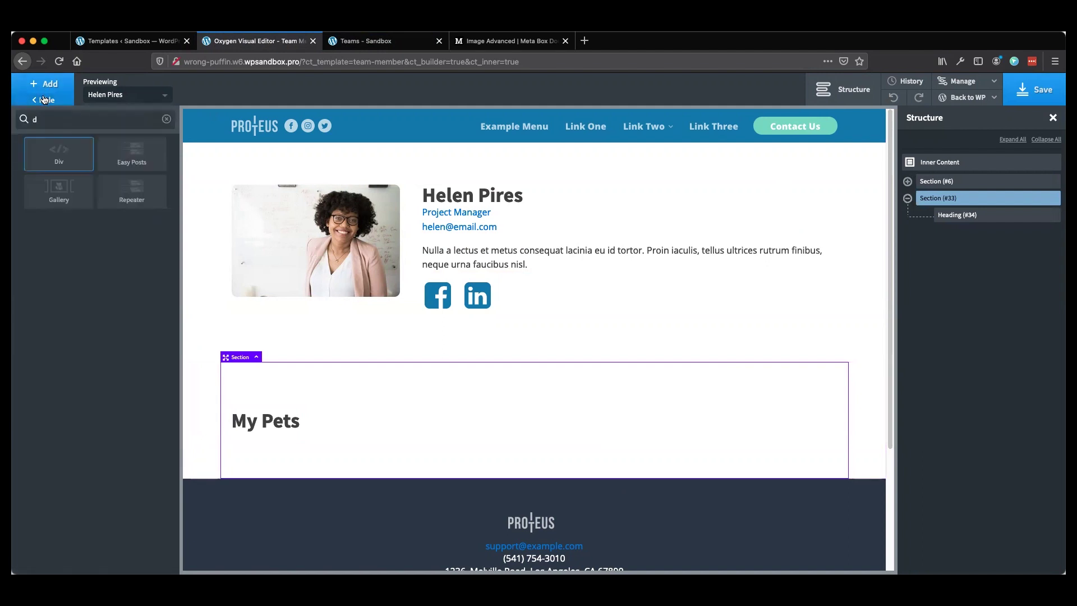
left_click(55, 164)
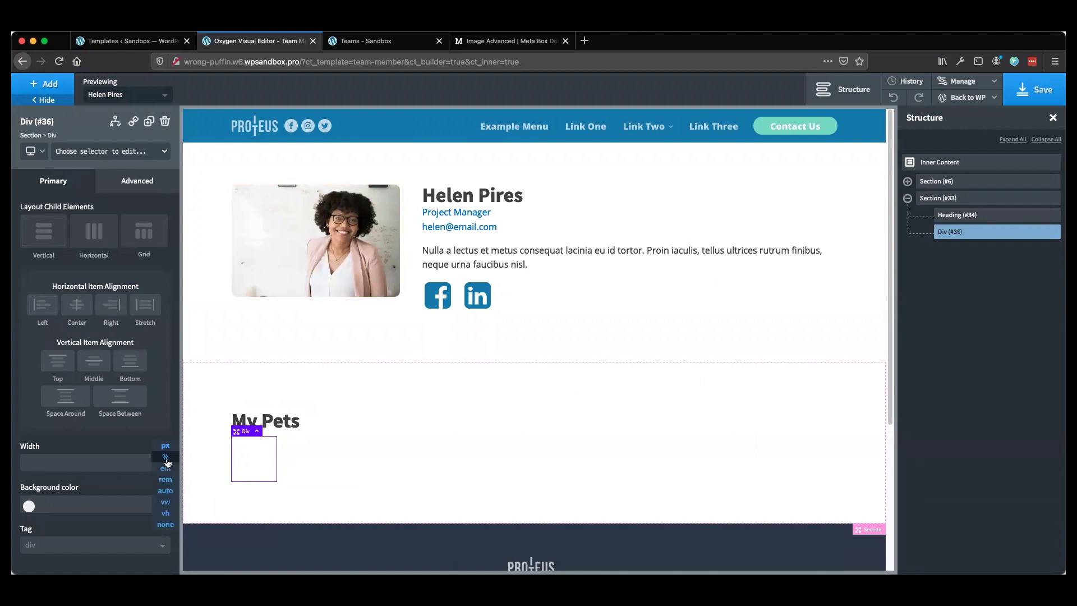
left_click(165, 457)
type("100")
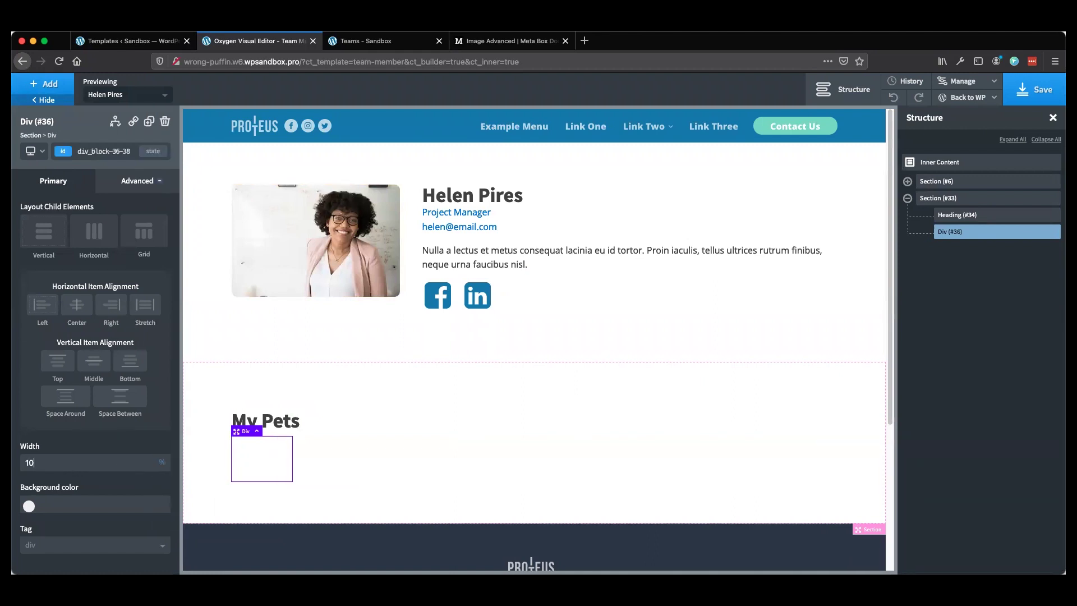
left_click(37, 85)
left_click(33, 119)
- Insert an Image into the Div with its URL bound to the 'pets' Meta / Custom Field
type("i")
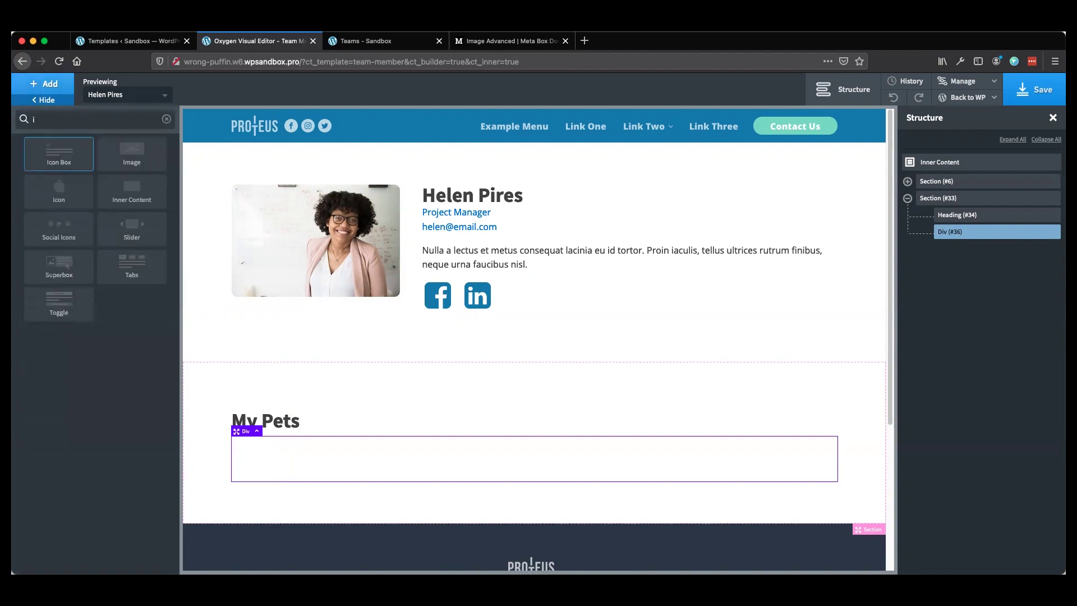
left_click(132, 152)
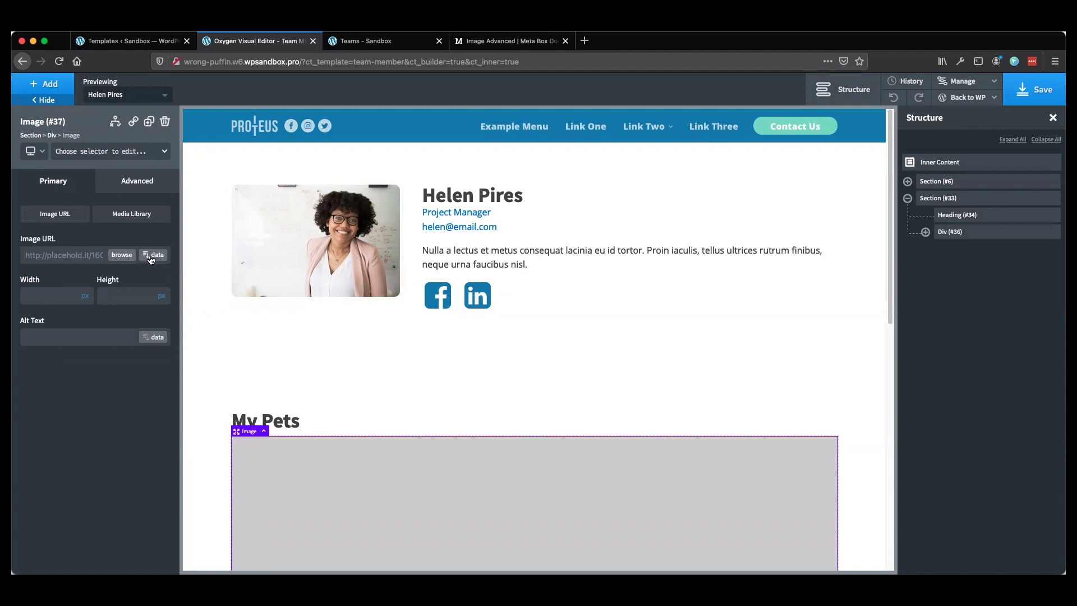
left_click(151, 256)
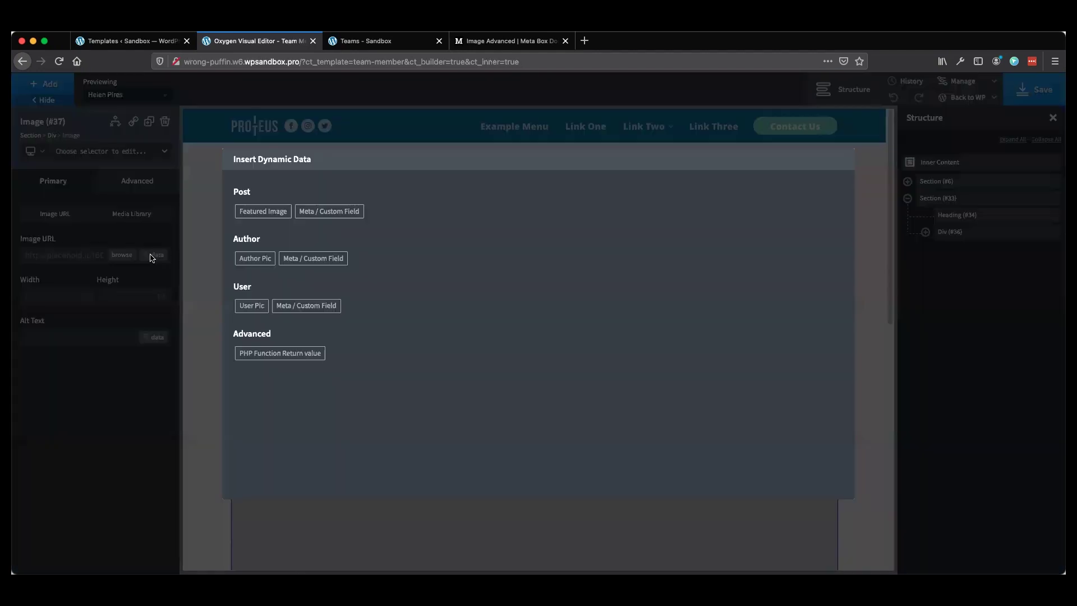
left_click(314, 217)
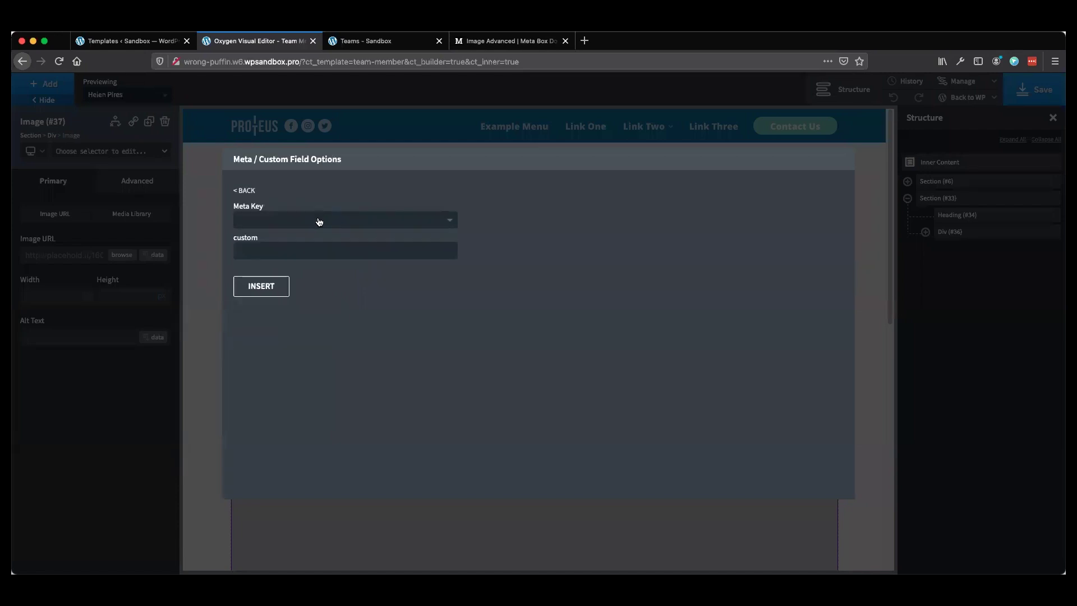
left_click(319, 222)
scroll(322, 313, "down", 10)
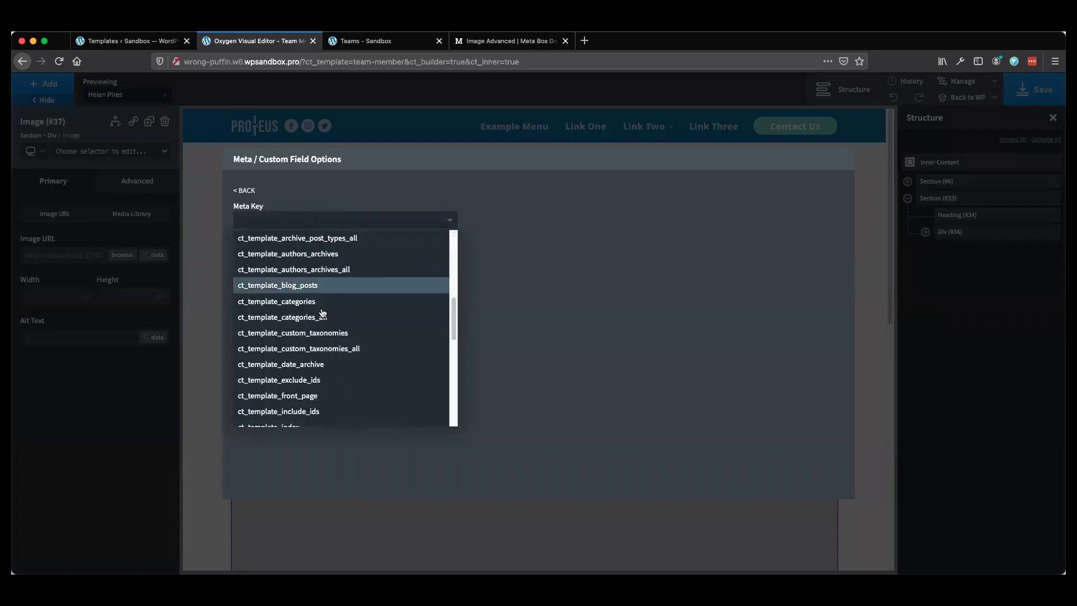
scroll(323, 313, "down", 5)
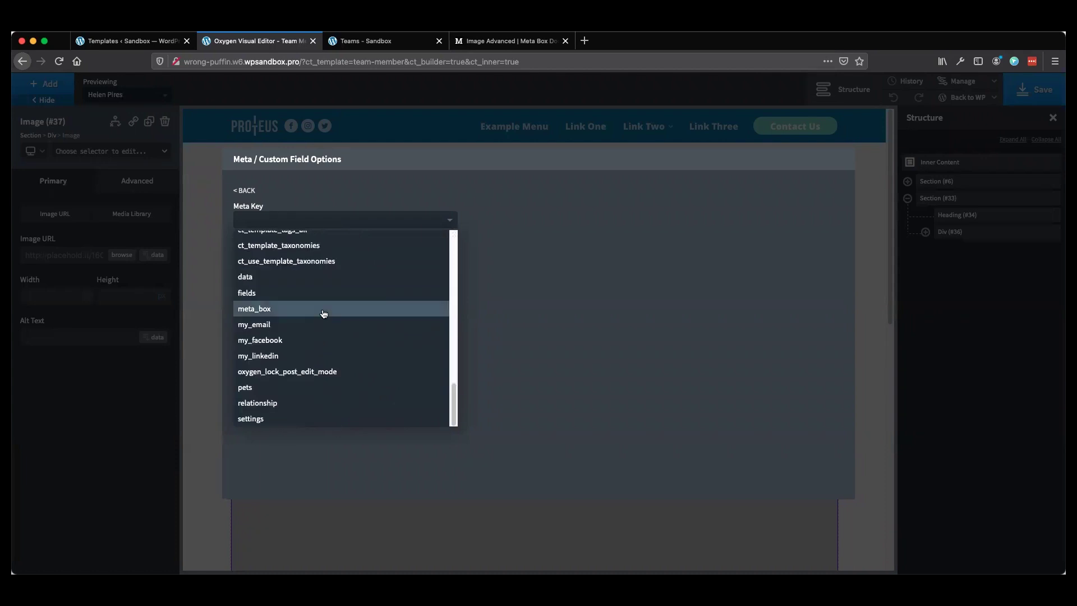
left_click(255, 391)
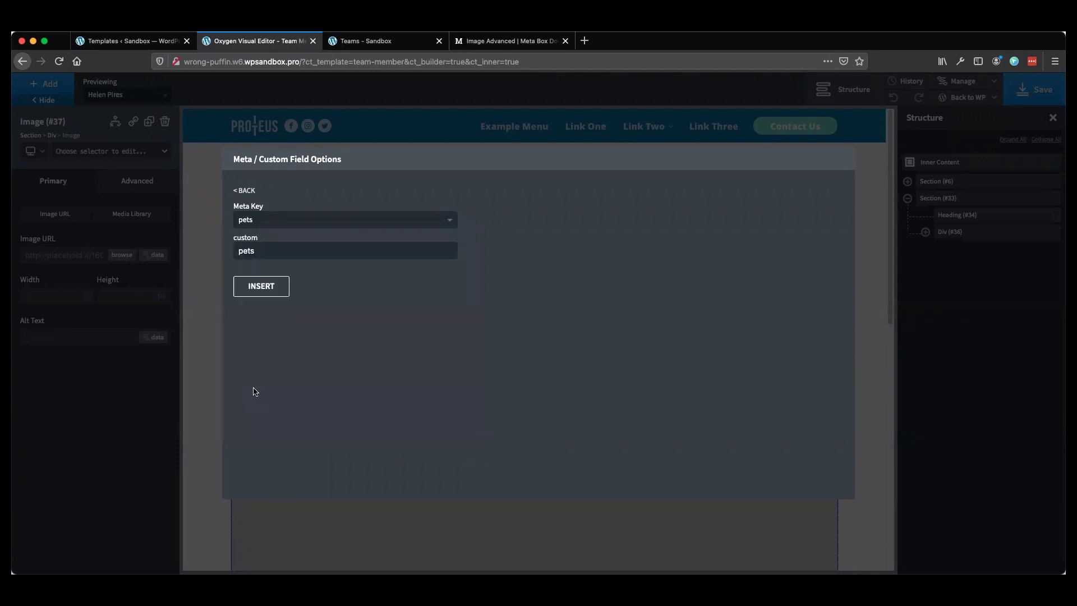
left_click(266, 287)
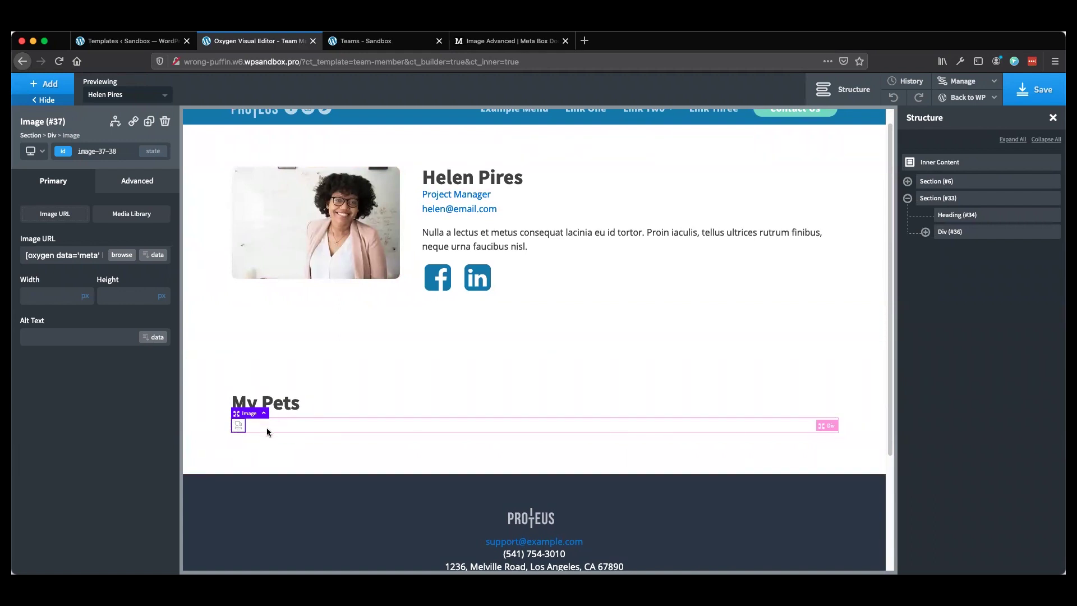
- Save the template and check a single team member's page on the front end
left_click(1024, 105)
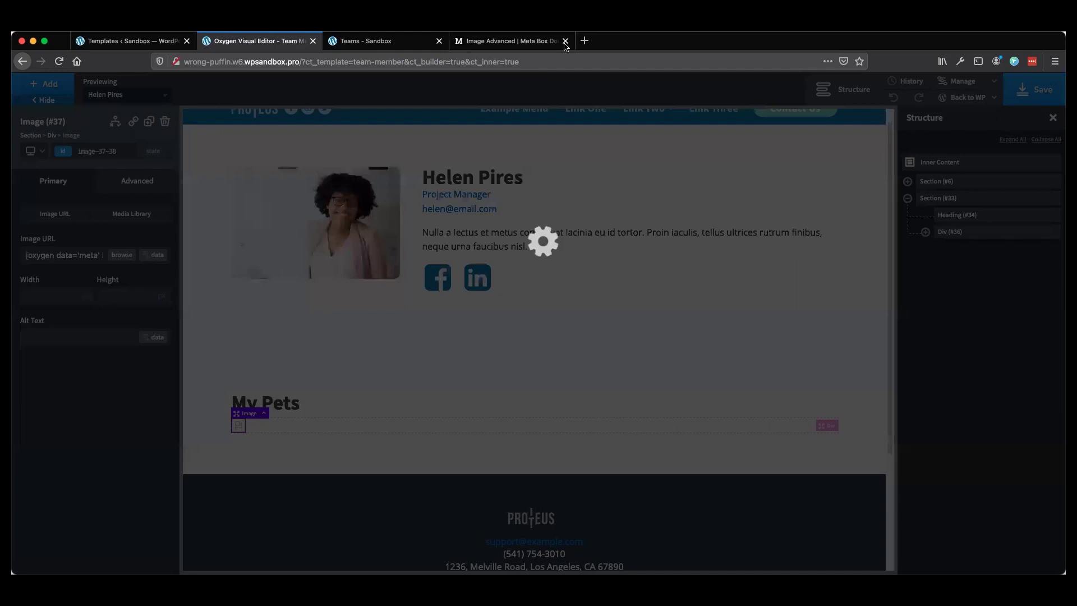
left_click(384, 44)
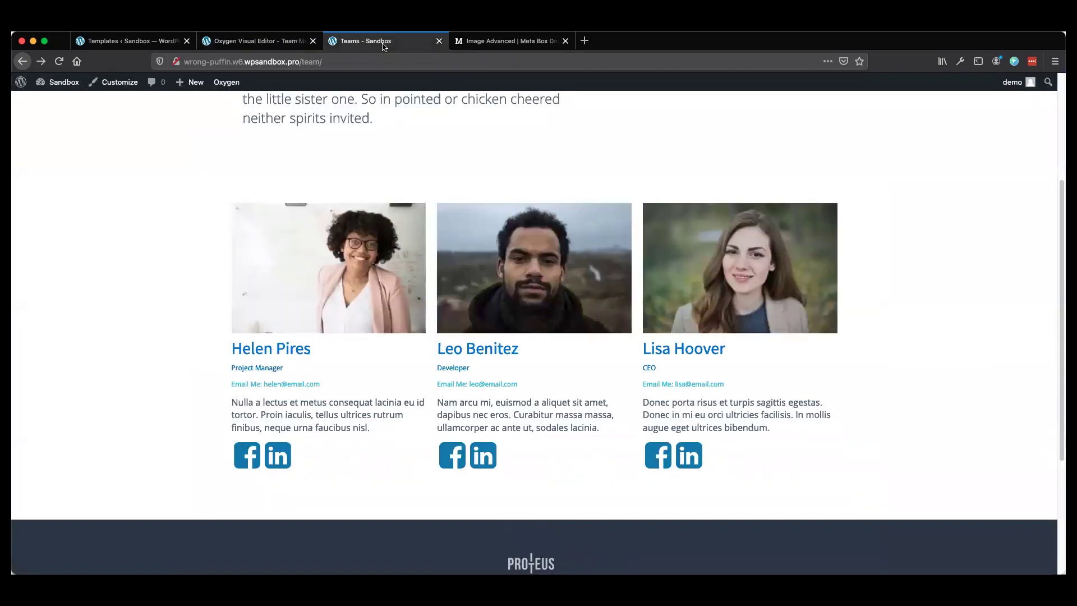
left_click(272, 348)
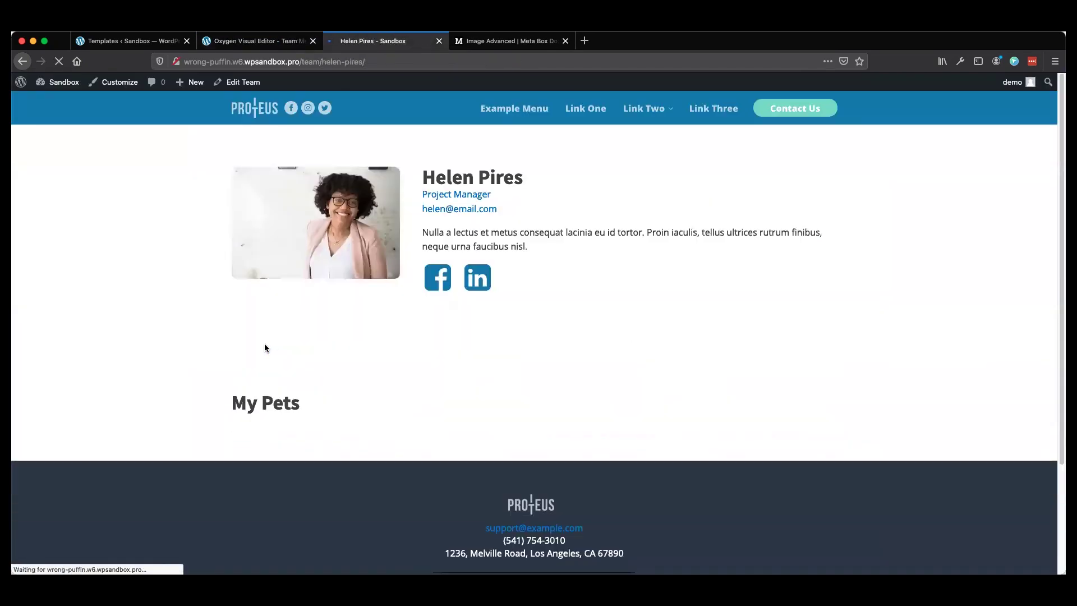
scroll(261, 351, "down", 1)
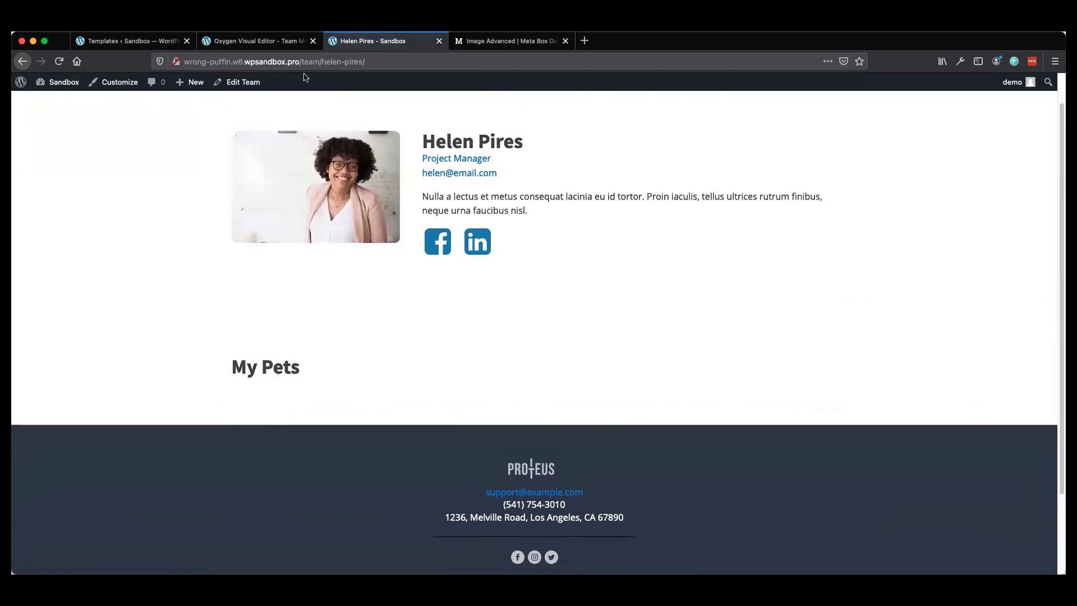
left_click(276, 43)
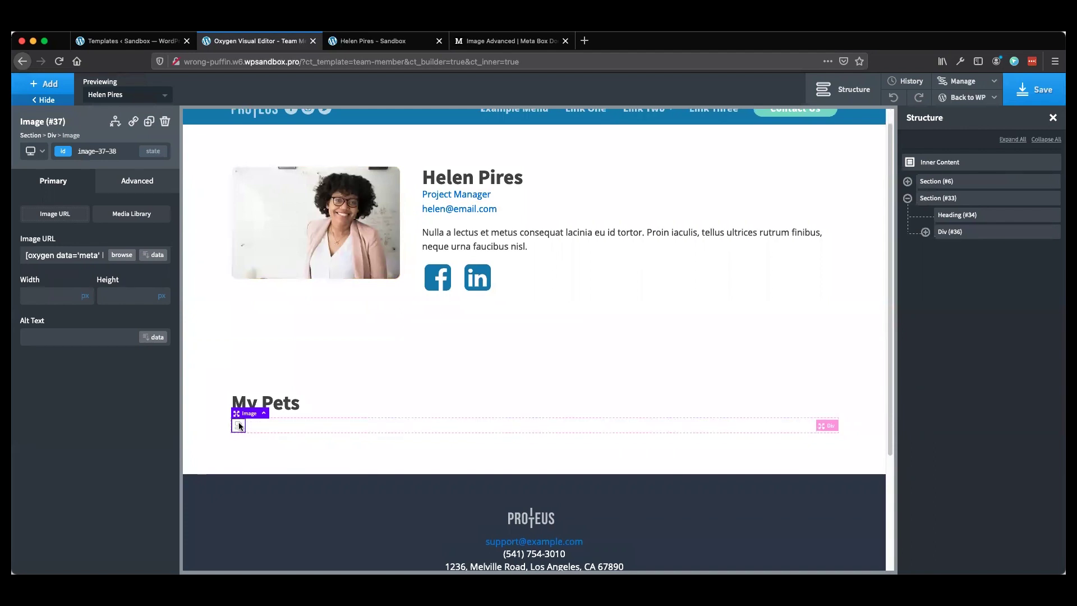
- Delete the pets Image (#37) and add a Code Block to Div (#36) in its place
left_click(925, 231)
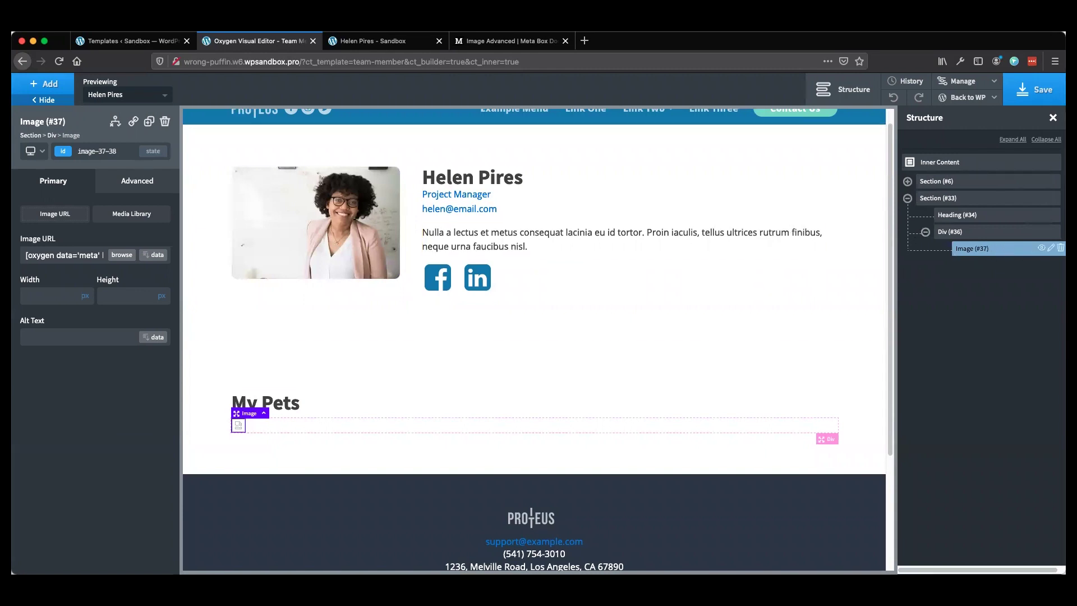
left_click(1060, 248)
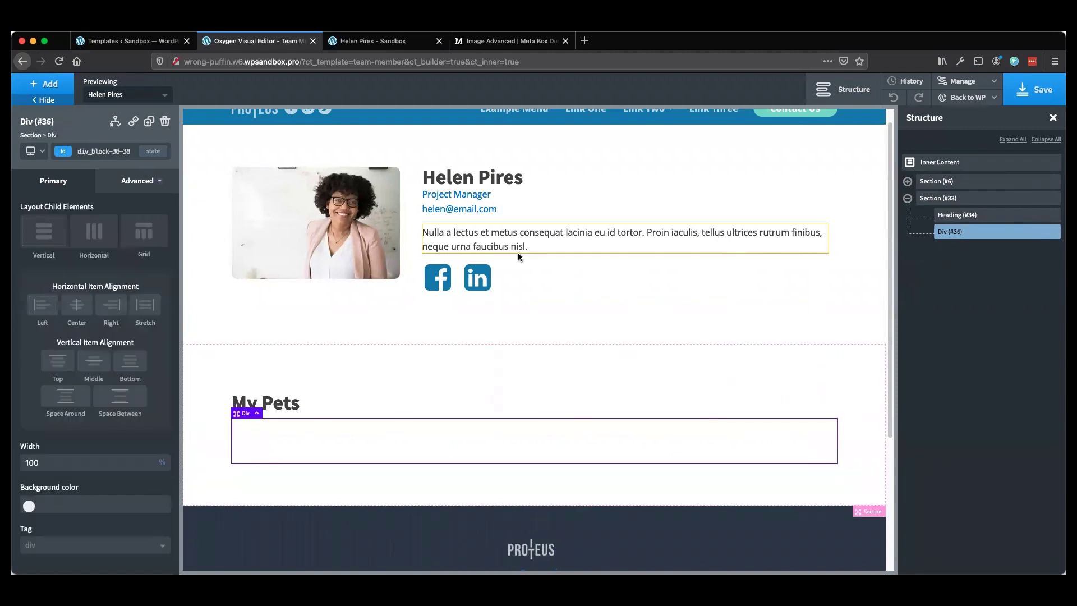
left_click(53, 91)
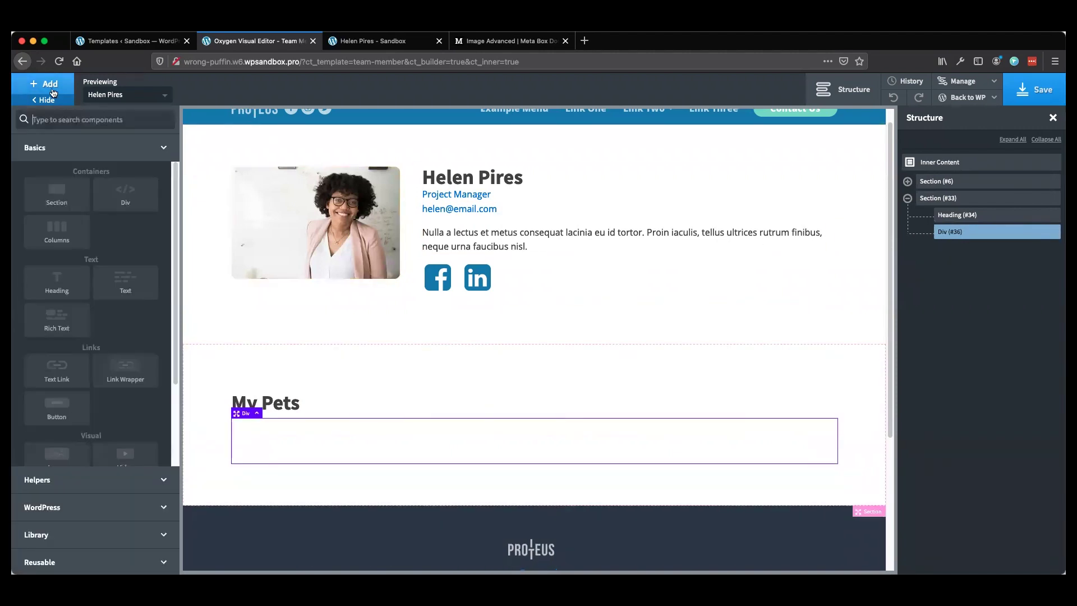
type("cod")
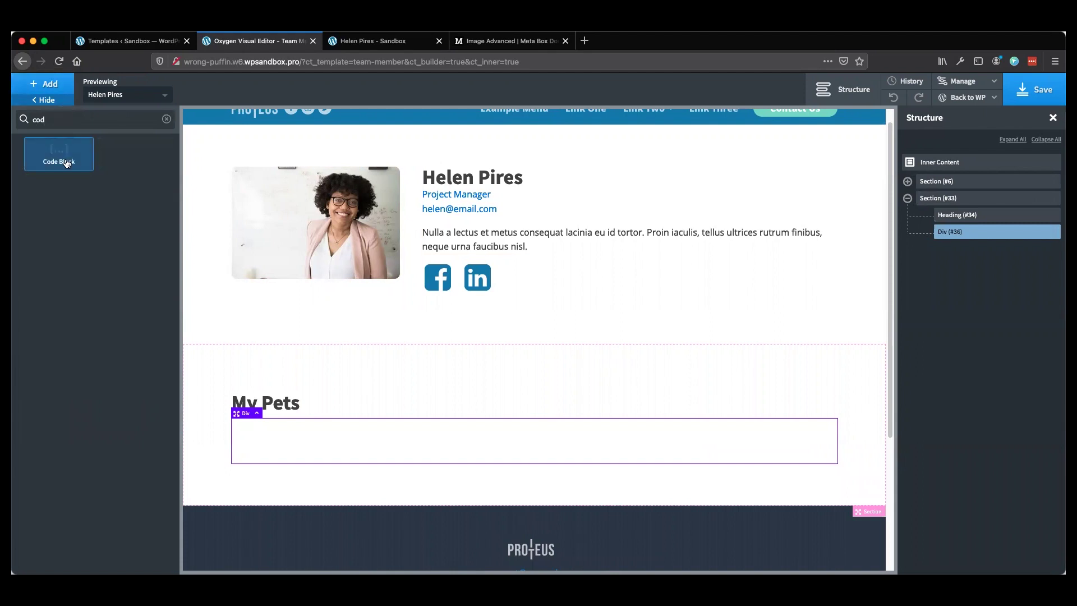
left_click(66, 162)
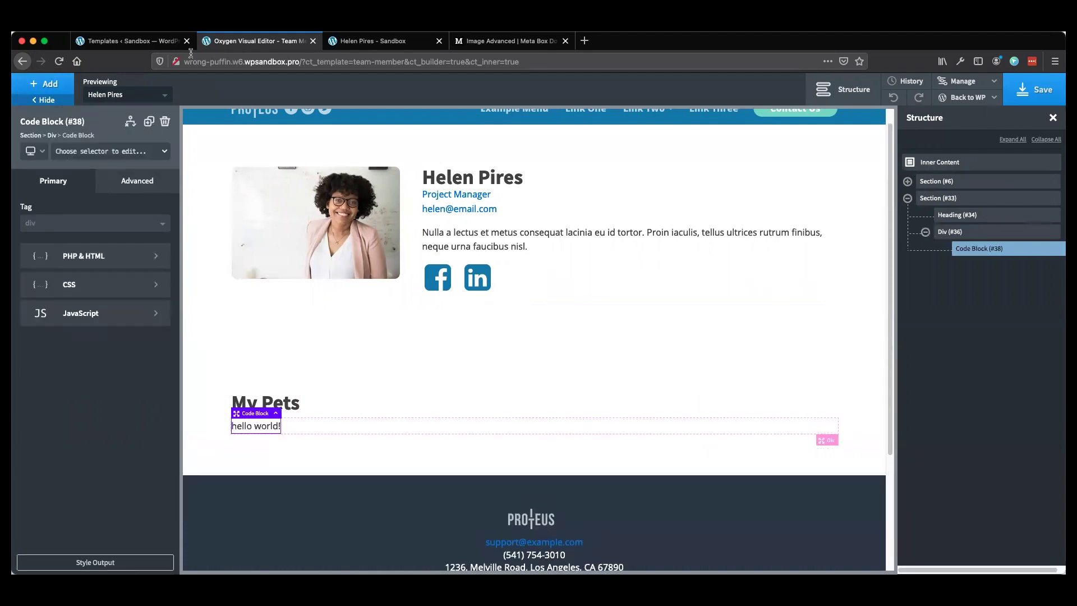
- Copy the rwmb_the_value() image-list example from the Meta Box Image Advanced docs
left_click(494, 47)
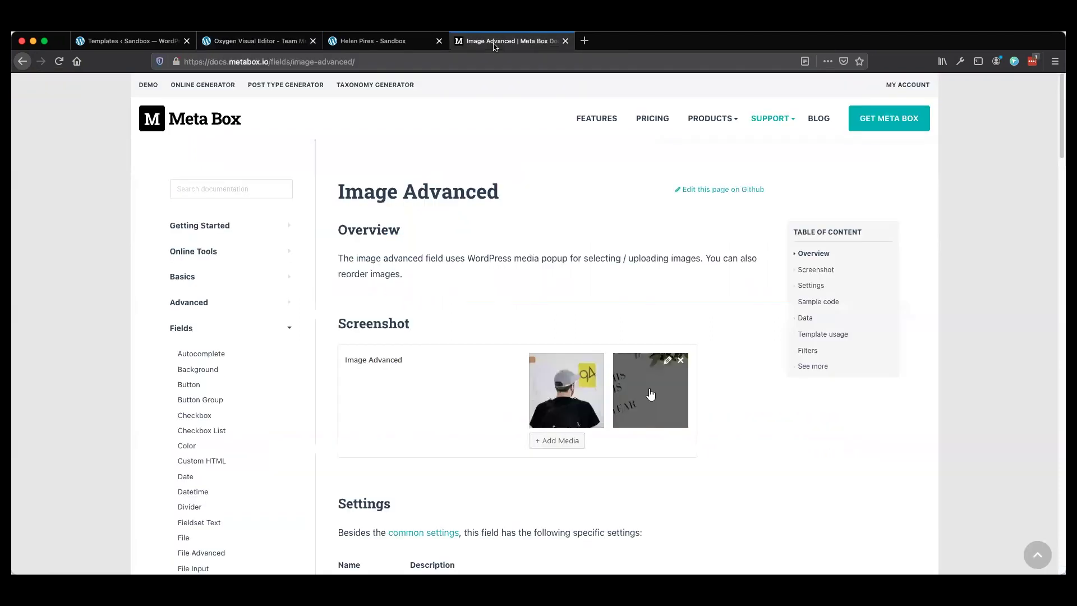
scroll(479, 317, "down", 12)
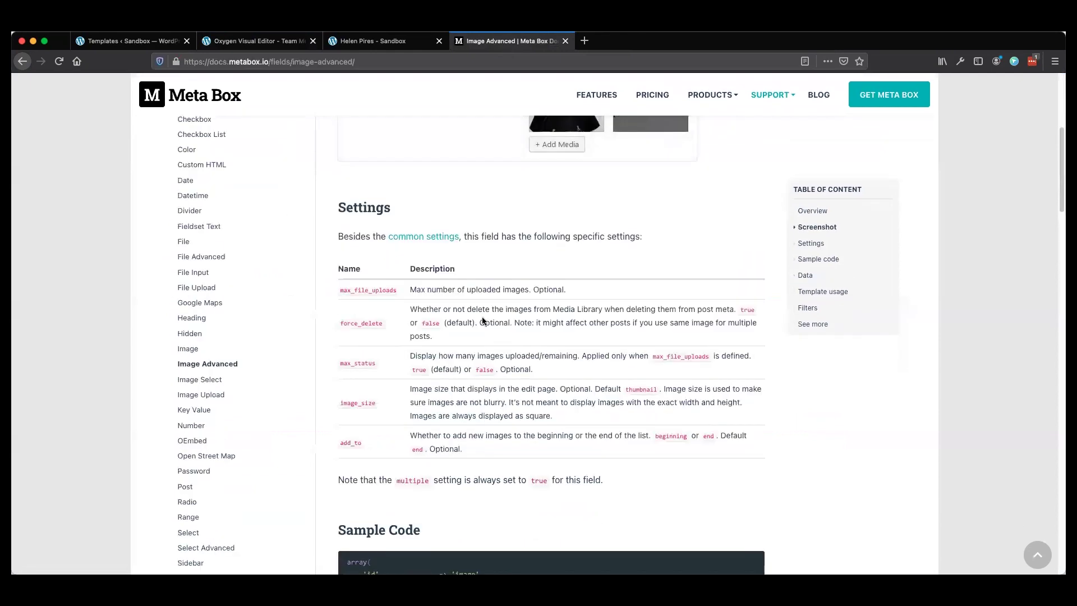
scroll(481, 326, "down", 5)
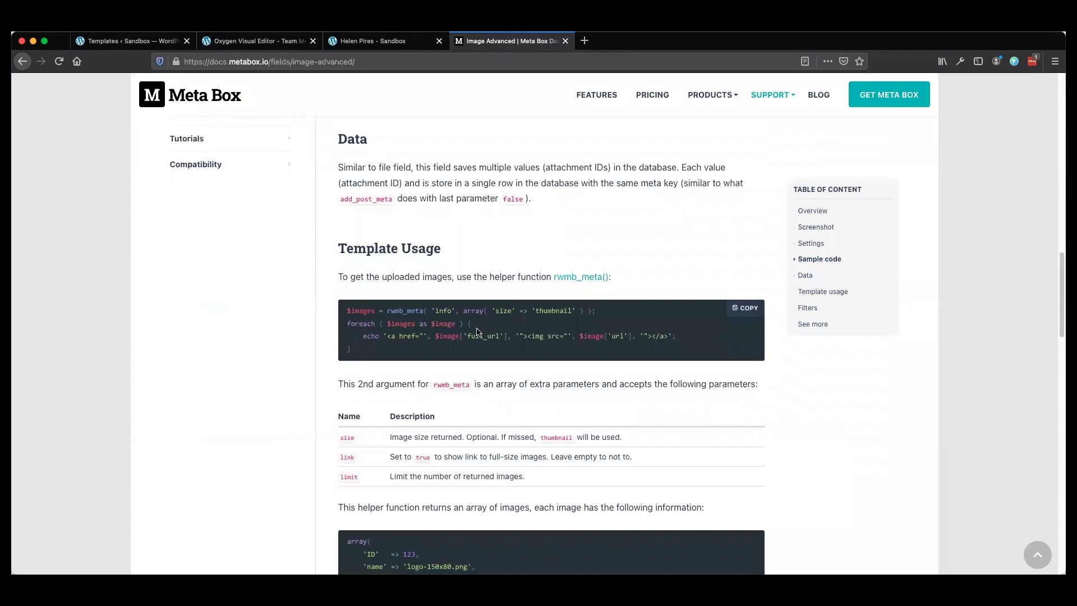
scroll(479, 330, "down", 6)
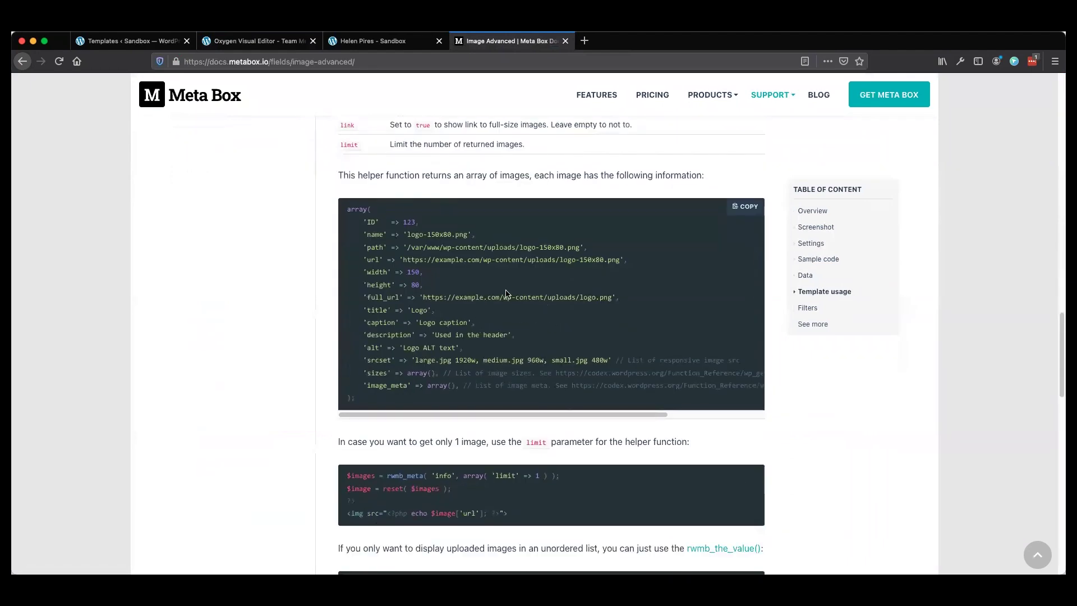
scroll(448, 292, "down", 1)
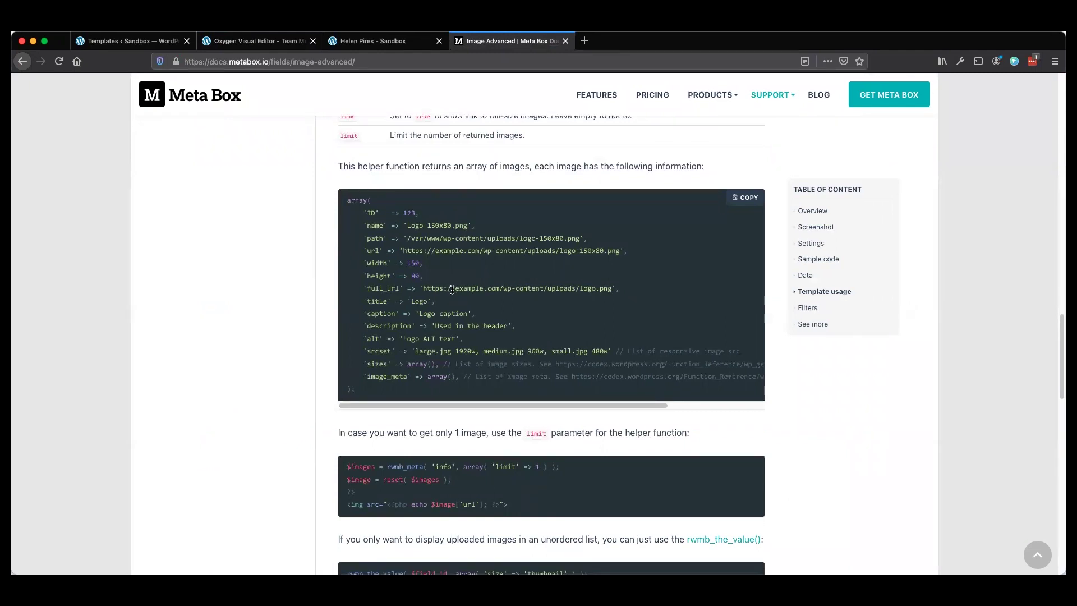
scroll(448, 289, "down", 1)
scroll(449, 290, "down", 2)
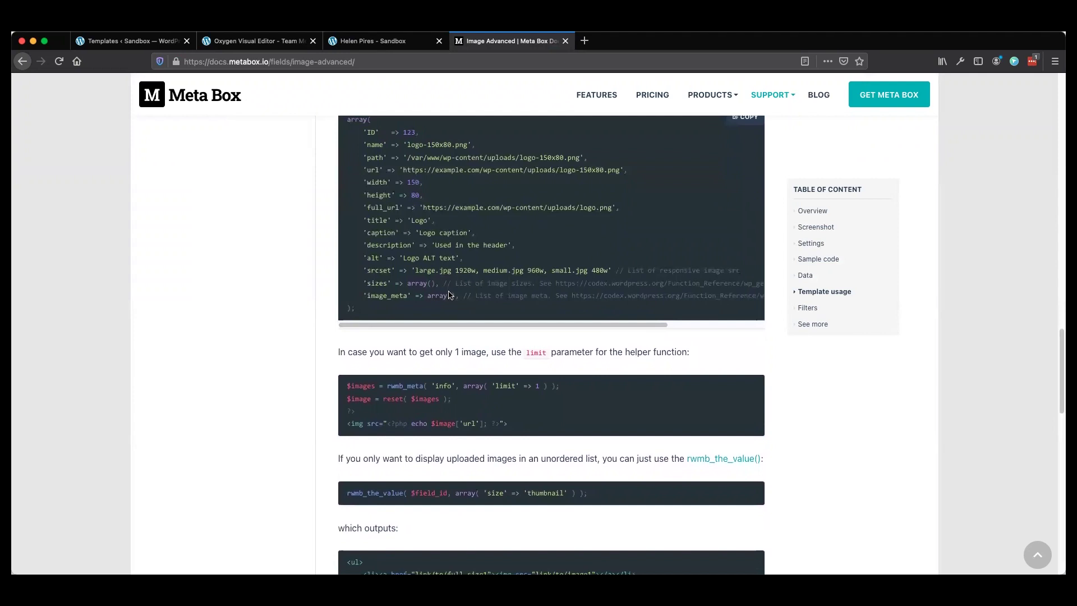
mouse_move(584, 447)
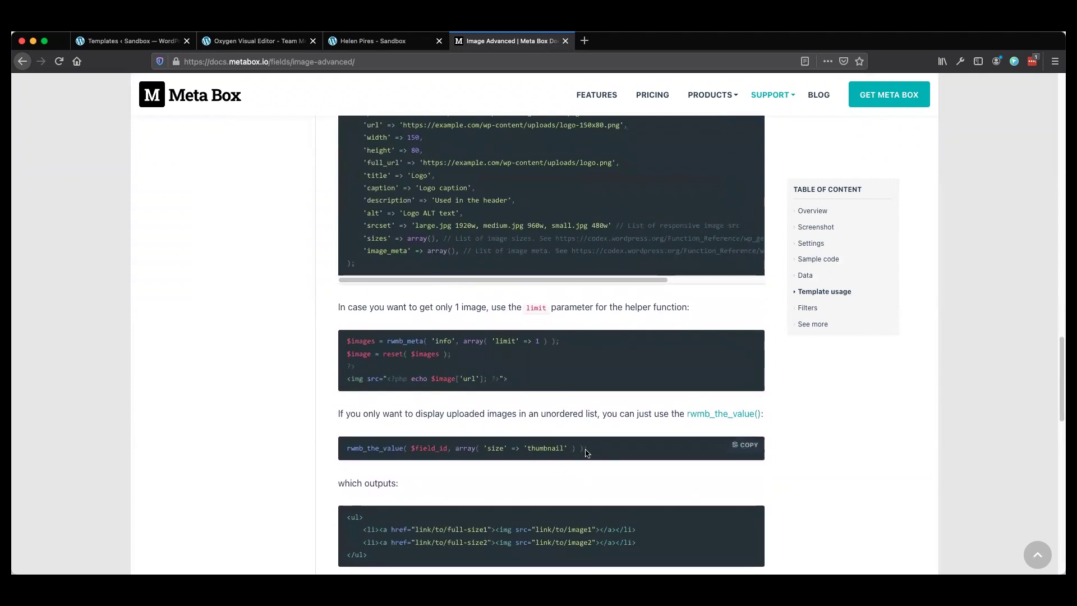
left_click(745, 447)
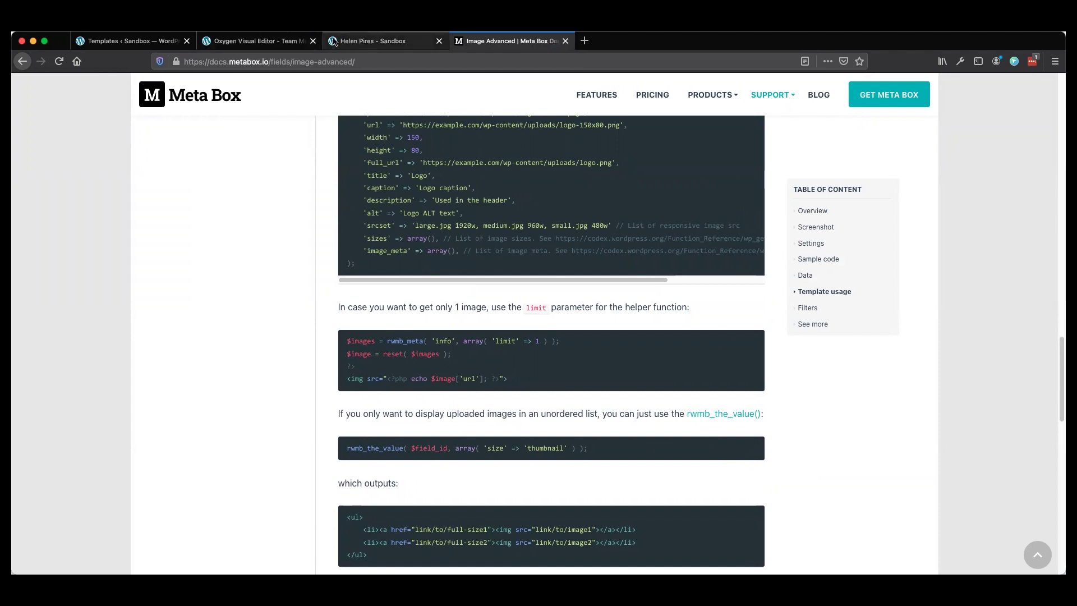
left_click(242, 40)
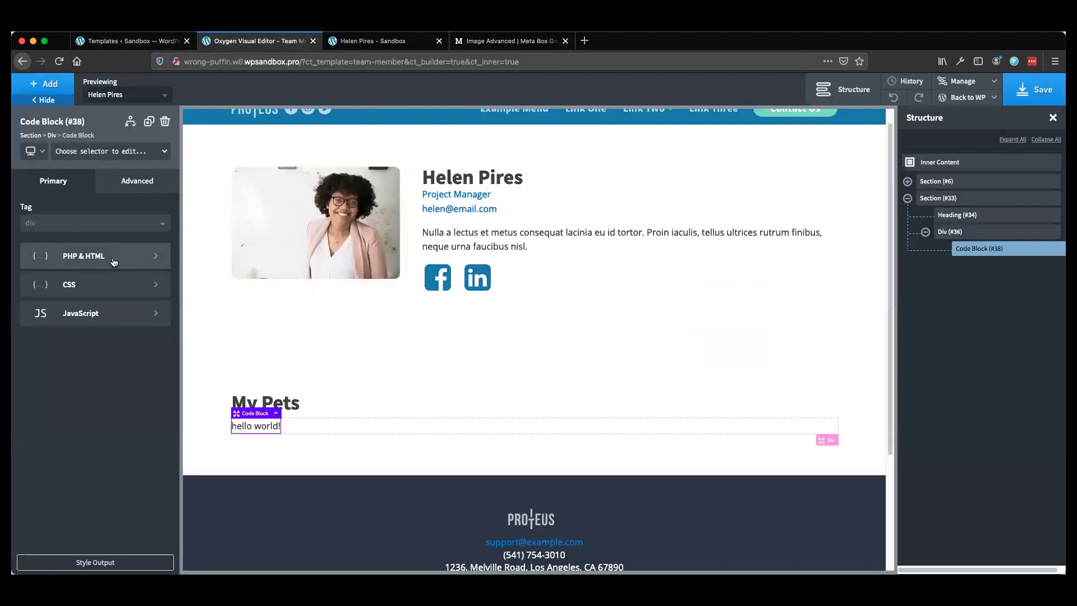
- Replace the Code Block's hello world echo line with the pasted rwmb_the_value snippet
left_click(78, 260)
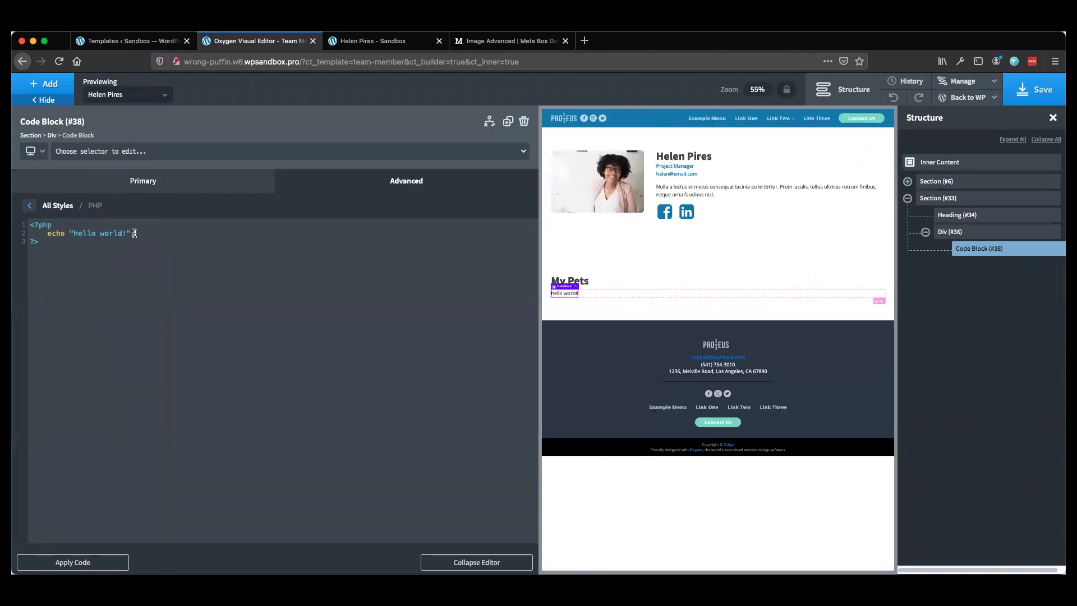
left_click_drag(135, 233, 48, 233)
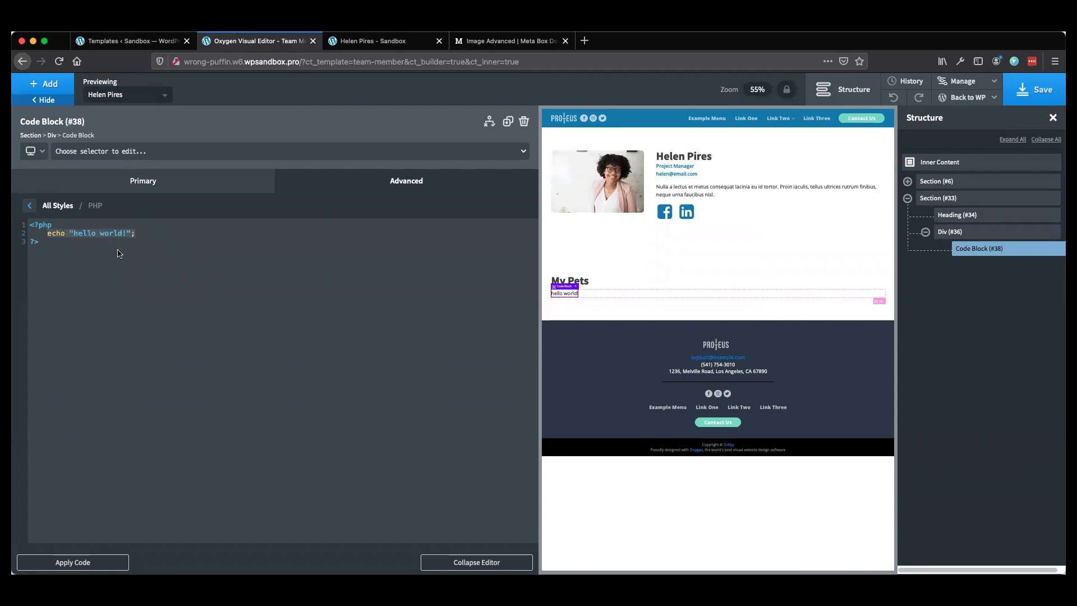
key("ctrl+v")
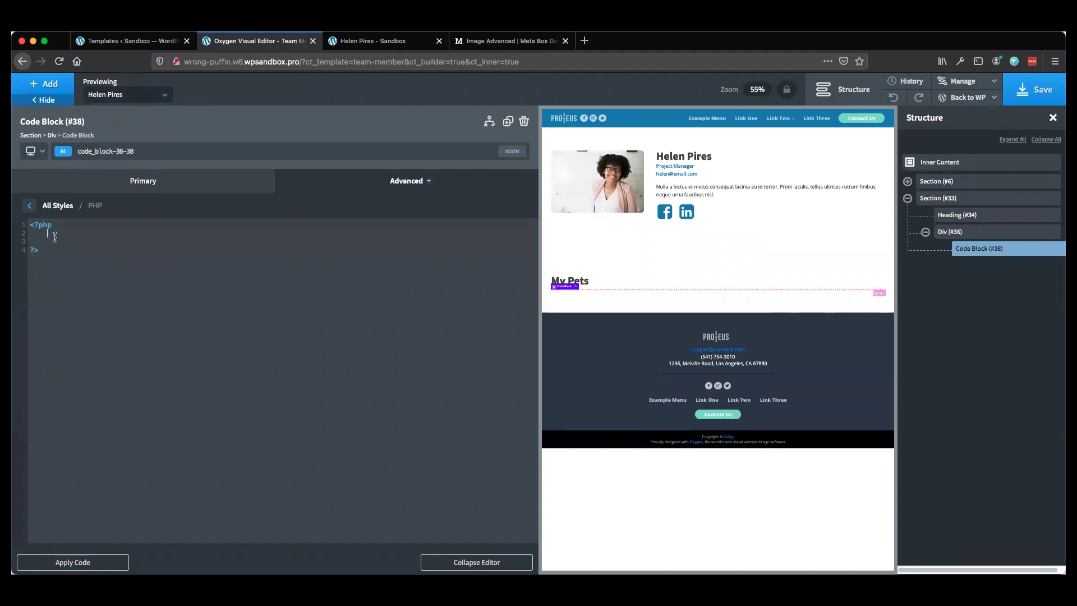
key("ctrl+v")
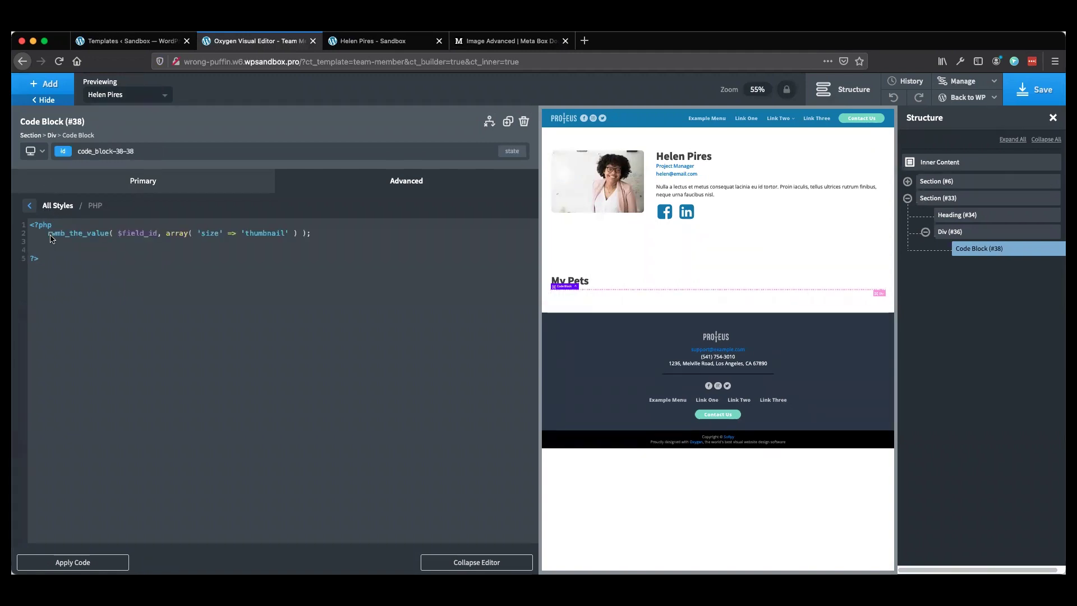
key("Delete")
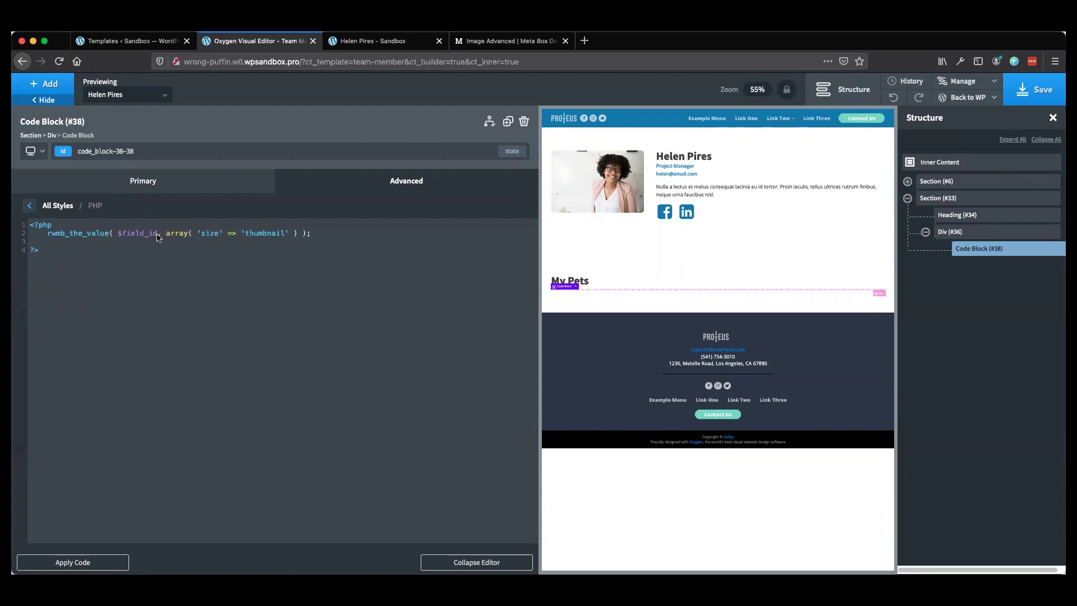
- Set the snippet's field ID to 'pets' and the image size to 'medium'
left_click_drag(157, 234, 119, 235)
type("'")
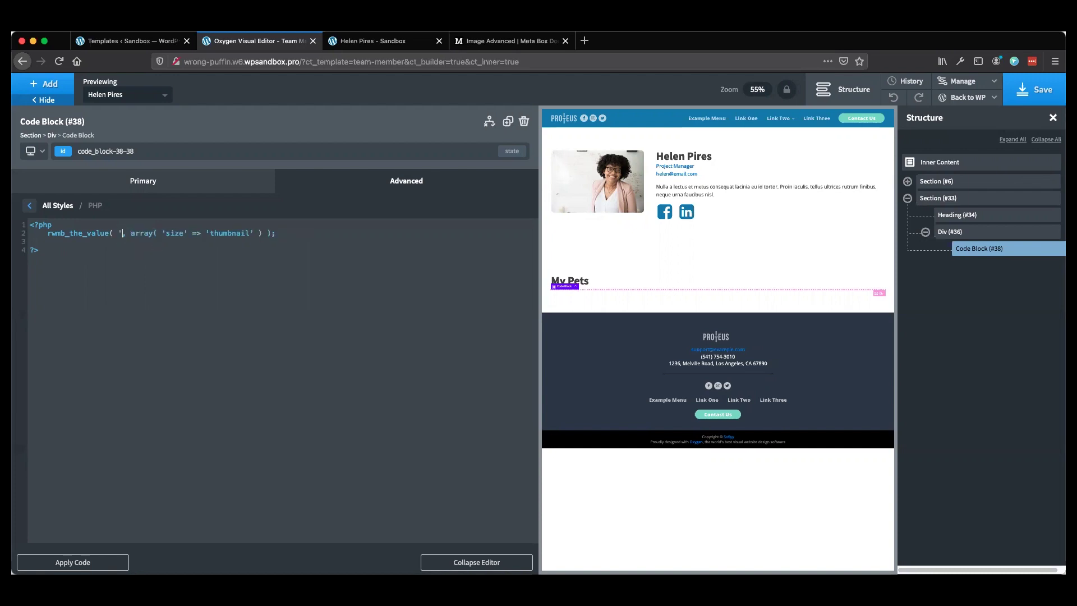
type("pets")
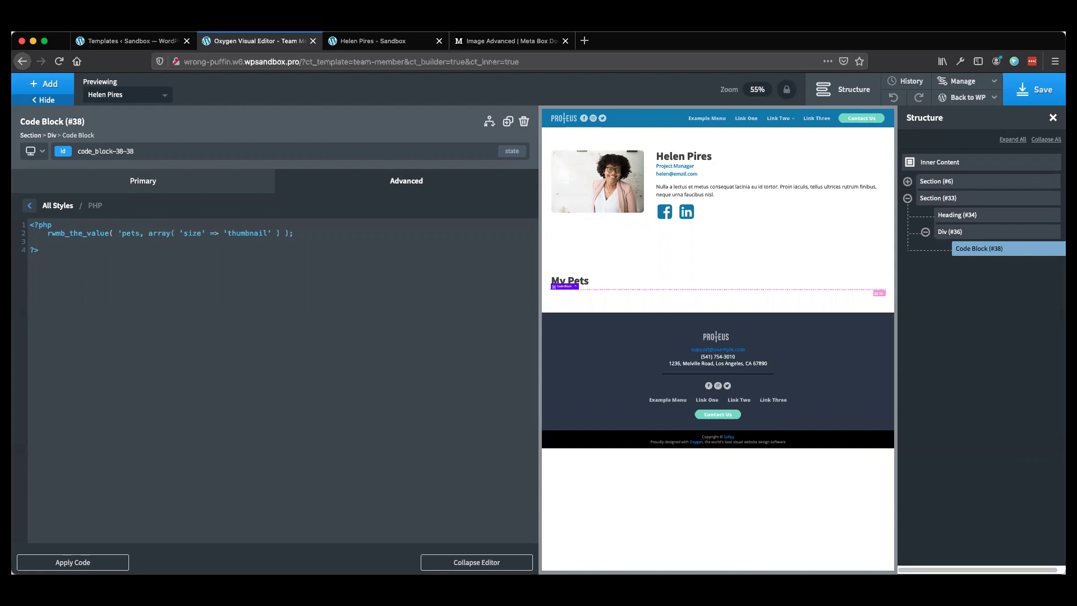
type("'")
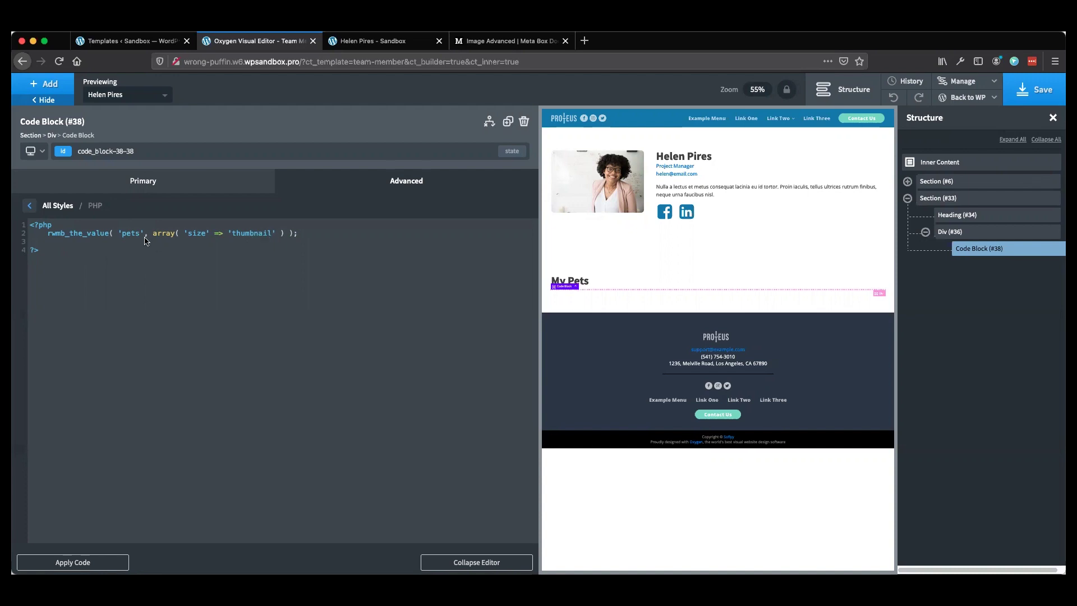
left_click(269, 236)
key("BackSpace")
key("BackSpace")
key("BackSpace")
type("mediu")
- Apply the code and collapse the editor to preview the pet photos under My Pets
left_click(73, 562)
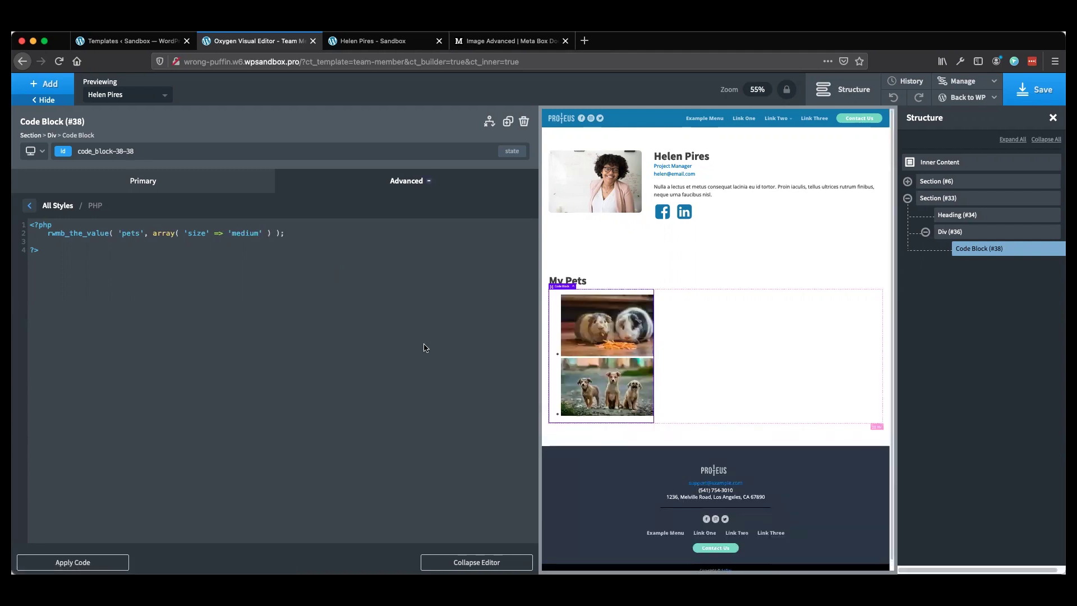
left_click(507, 562)
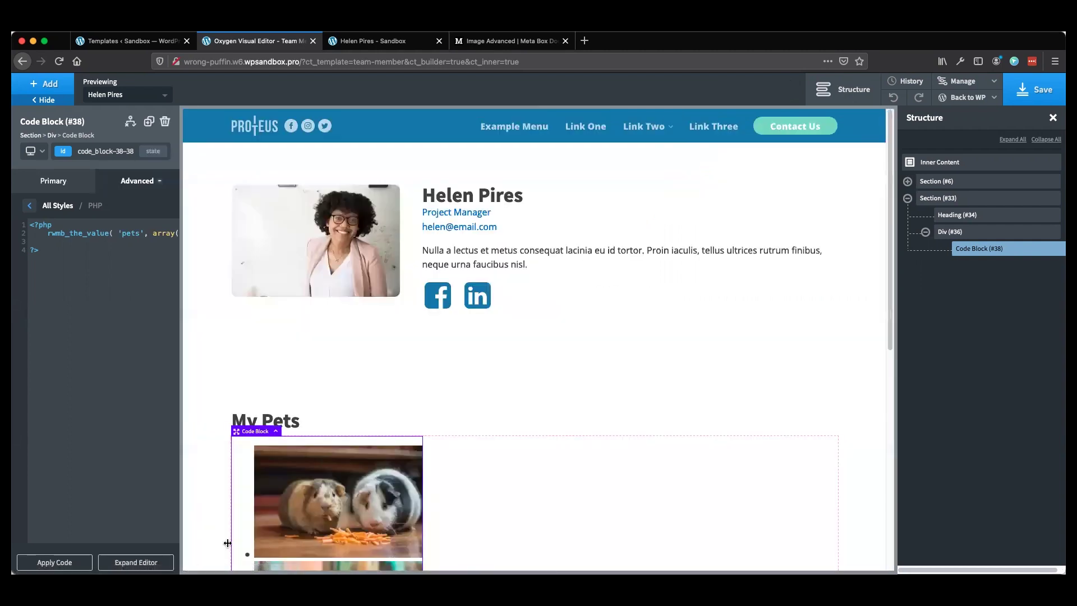
scroll(301, 295, "down", 3)
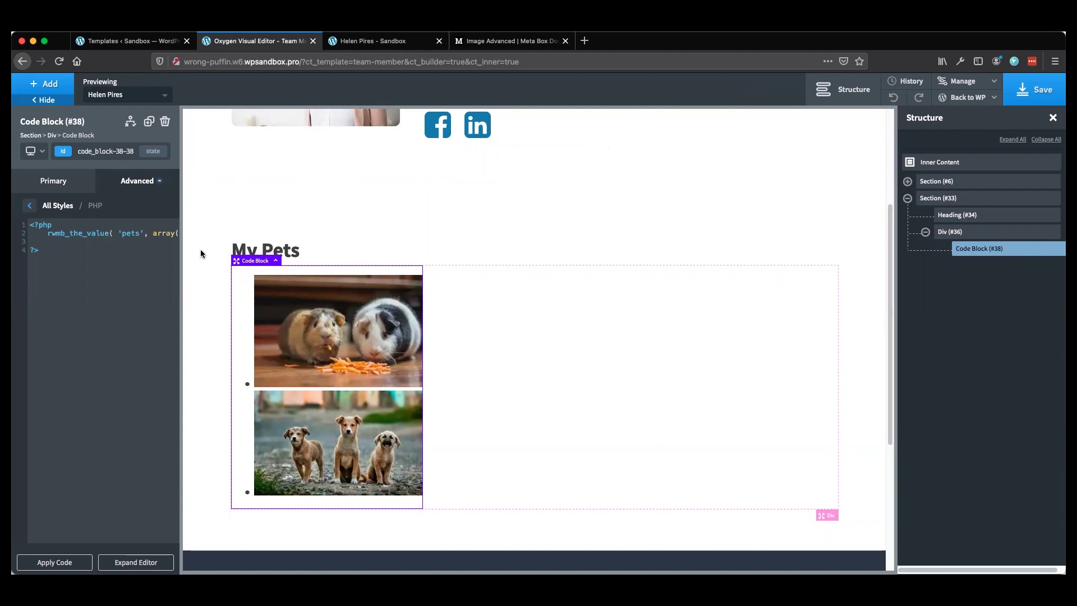
left_click(47, 183)
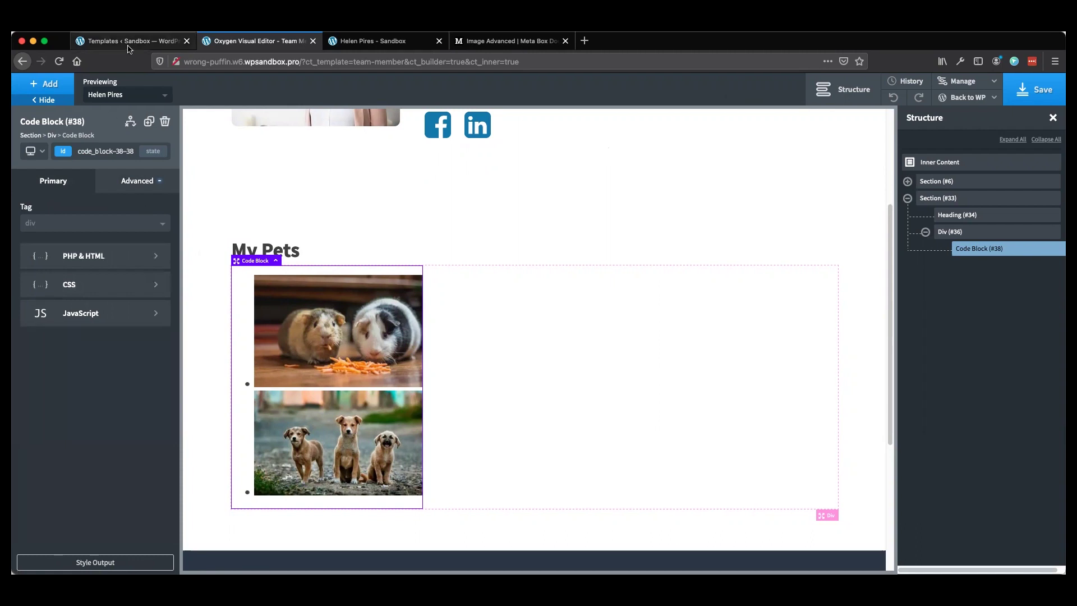
left_click(128, 45)
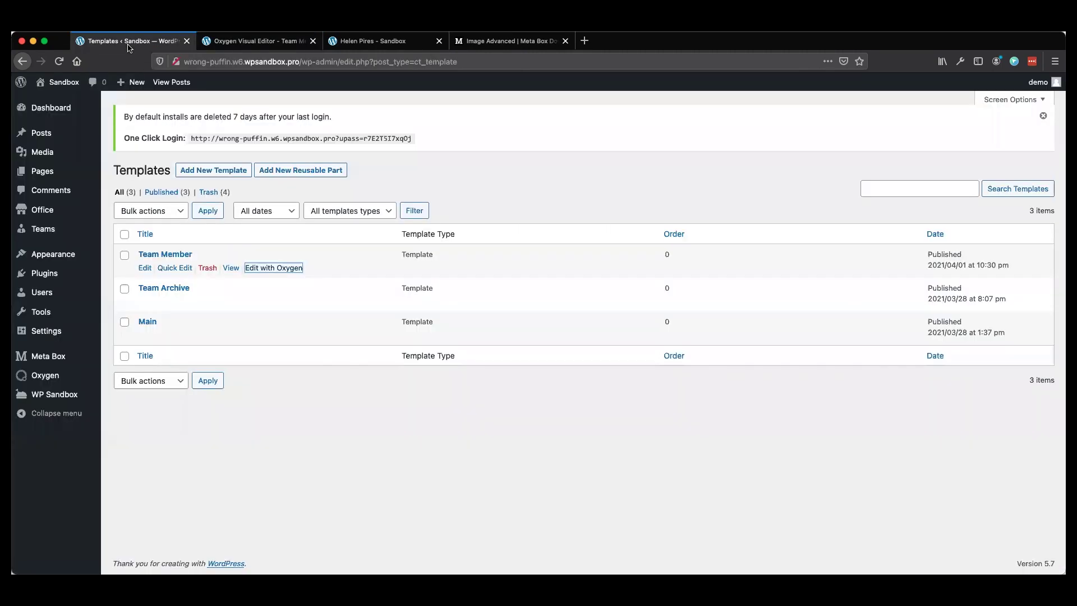
mouse_move(43, 379)
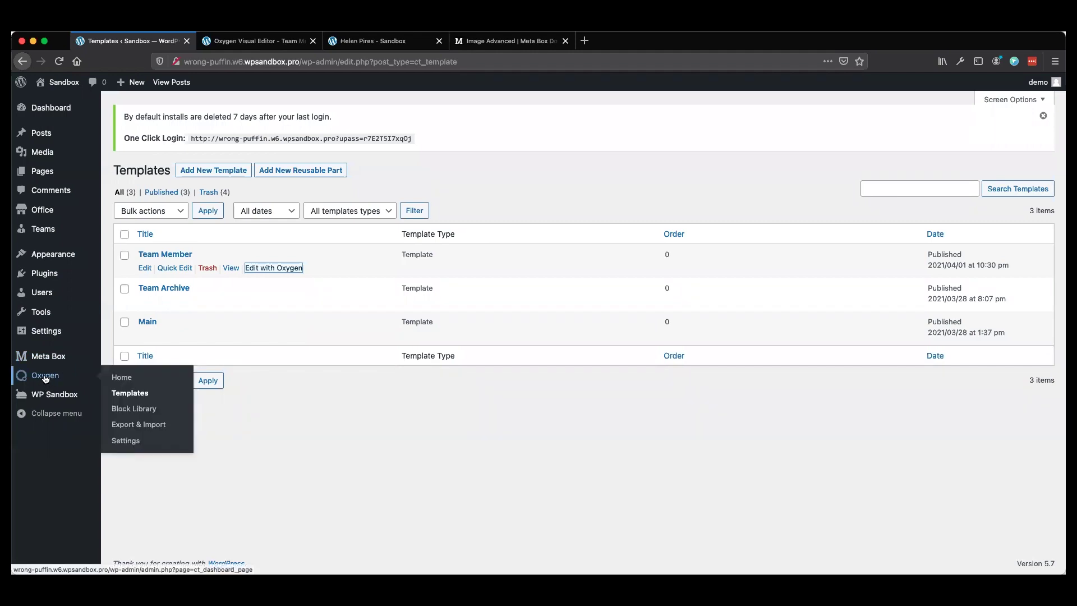
left_click(128, 441)
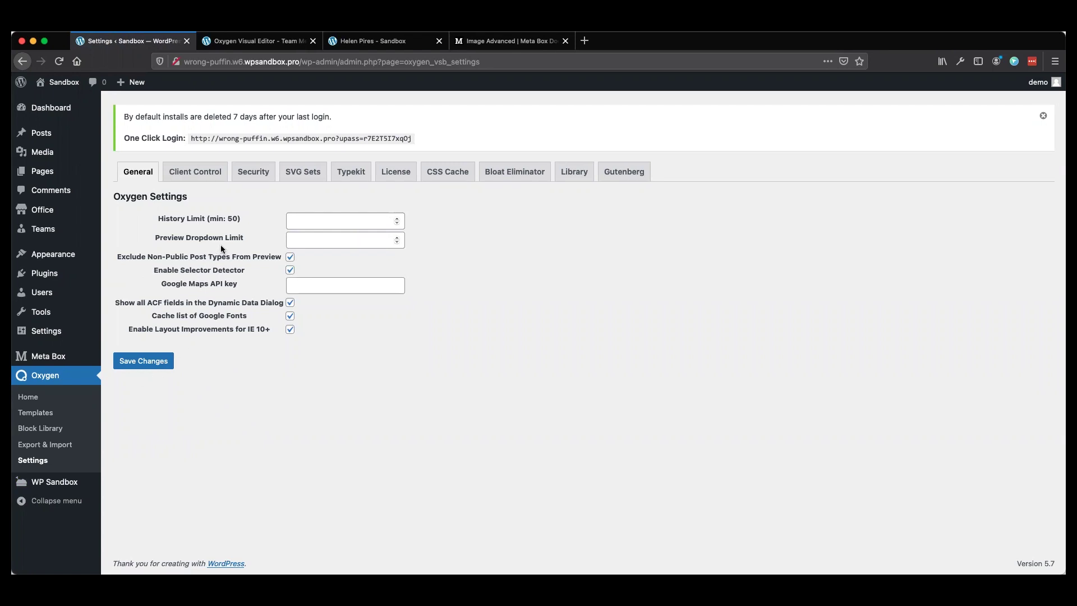
left_click(265, 43)
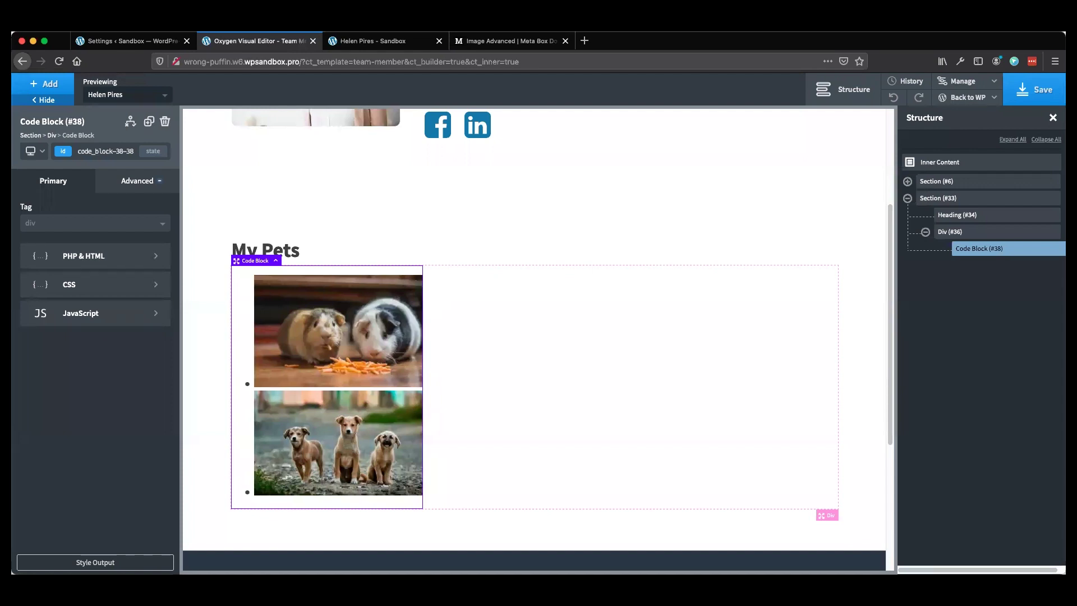
- Open Style Output to display the code block's ul and image selector tree
left_click(95, 562)
mouse_move(116, 469)
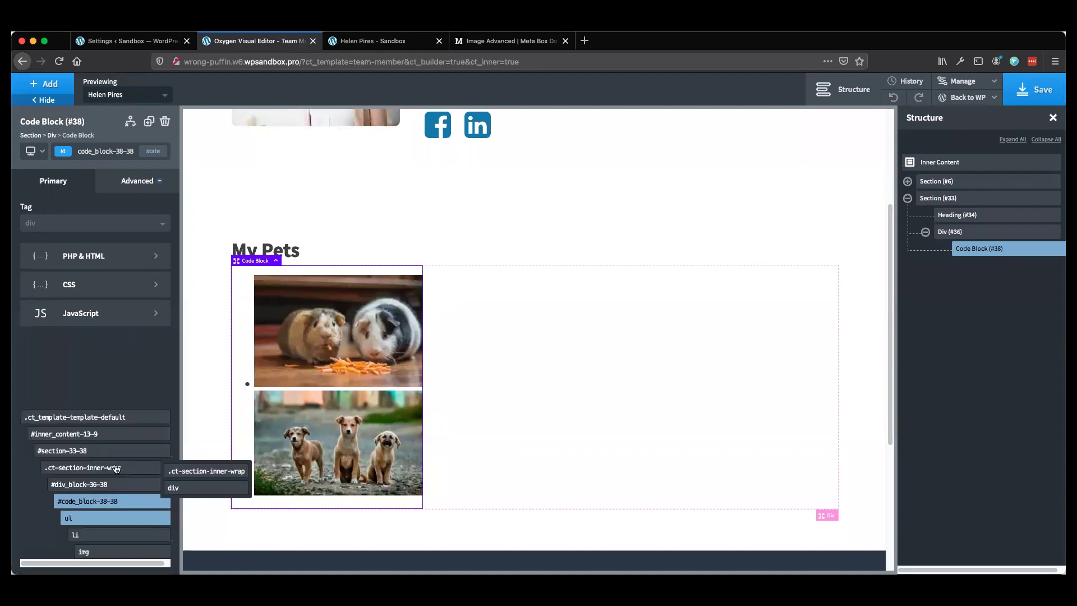
mouse_move(136, 508)
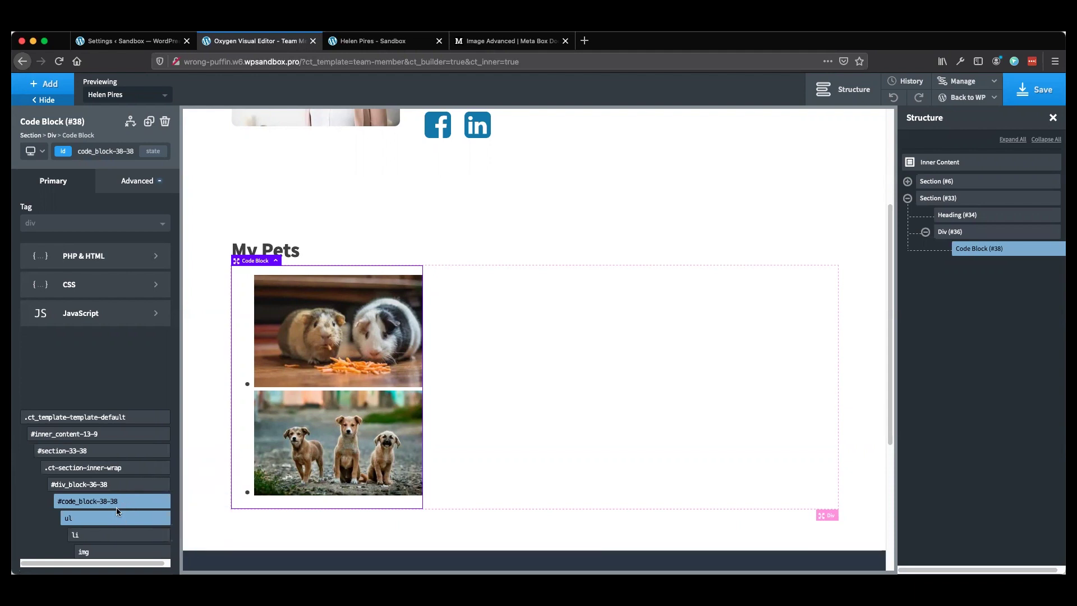
mouse_move(74, 505)
- Select the #code_block-38-38 ul selector and open its Advanced Custom CSS editor
left_click(125, 182)
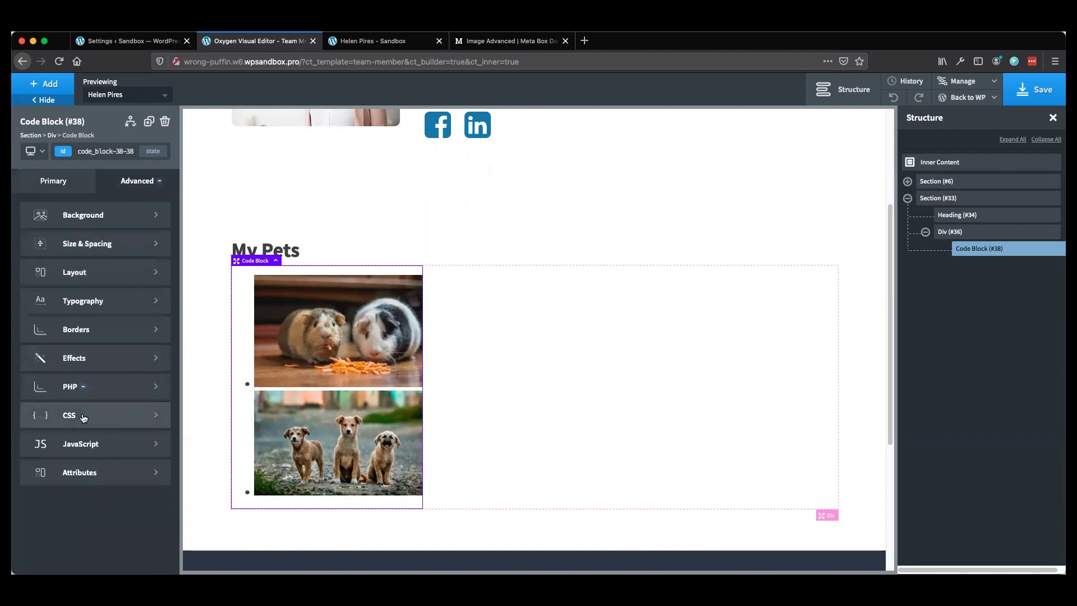
left_click(84, 418)
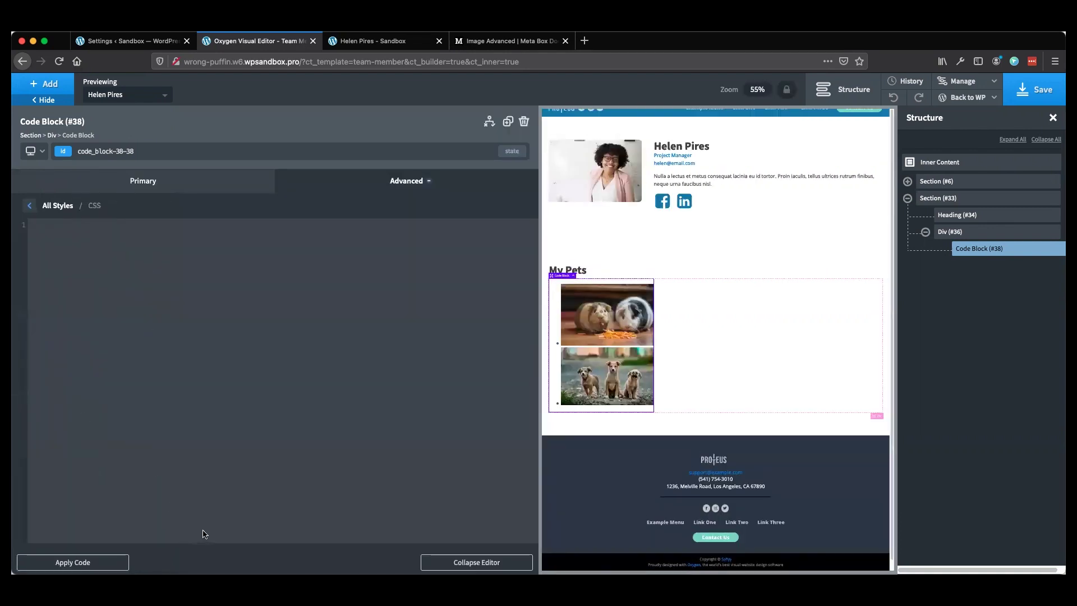
left_click(143, 182)
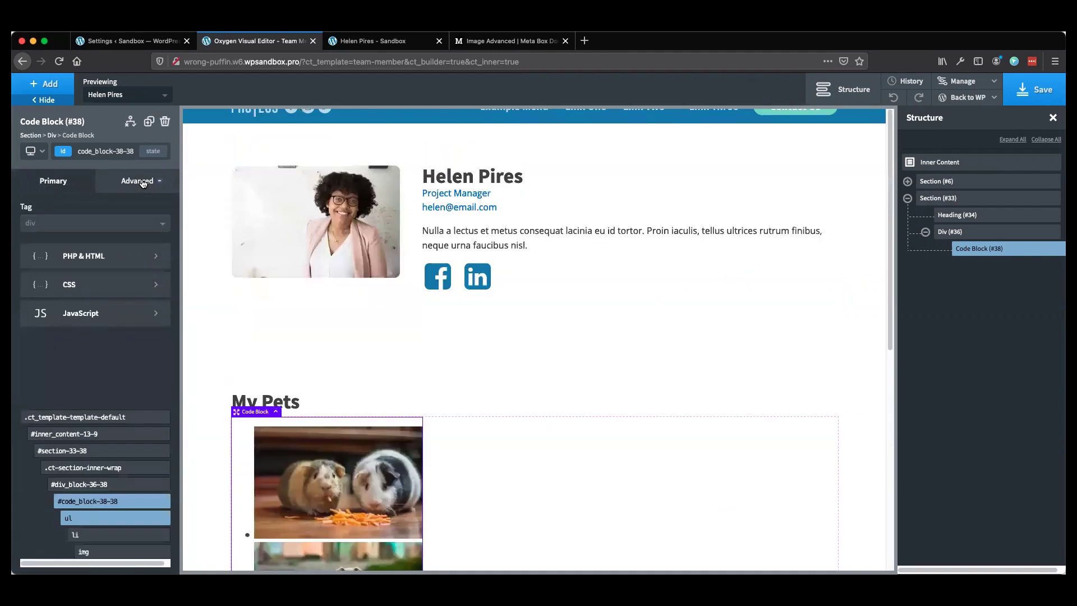
left_click(108, 516)
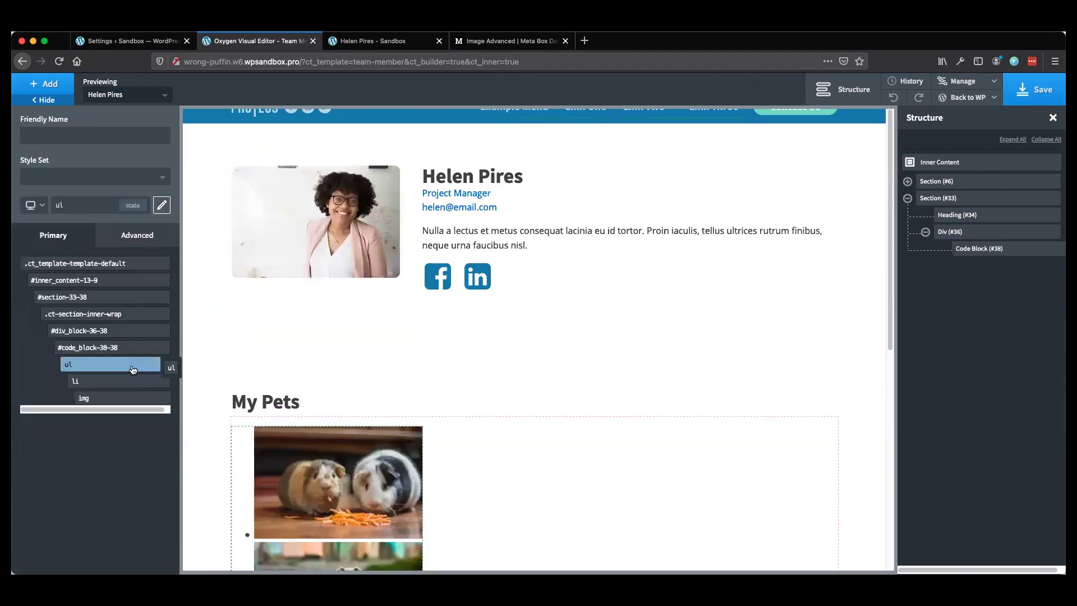
left_click(114, 350)
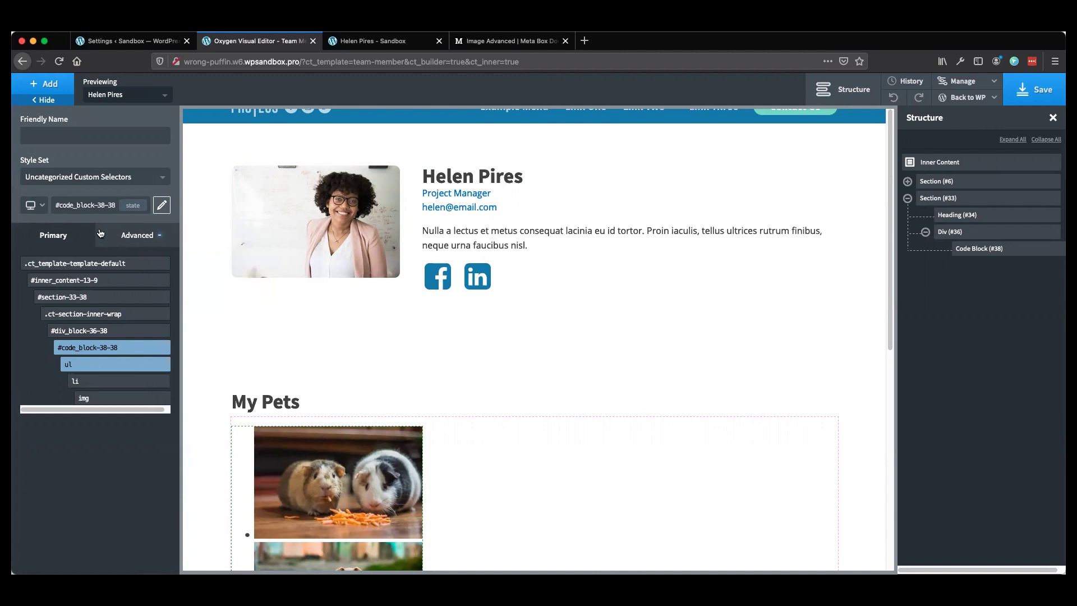
left_click(143, 239)
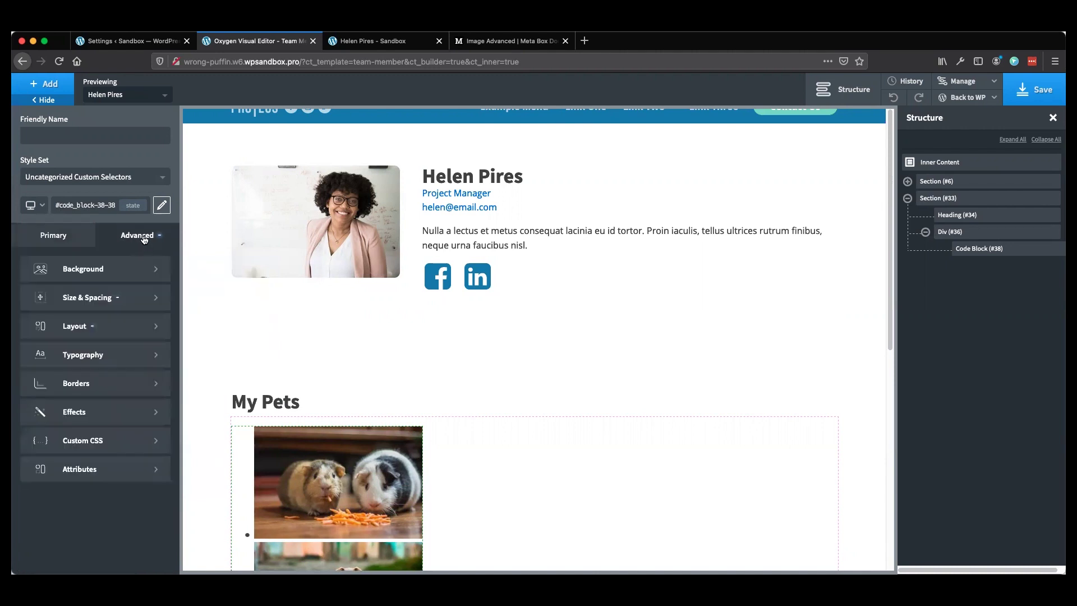
left_click(84, 443)
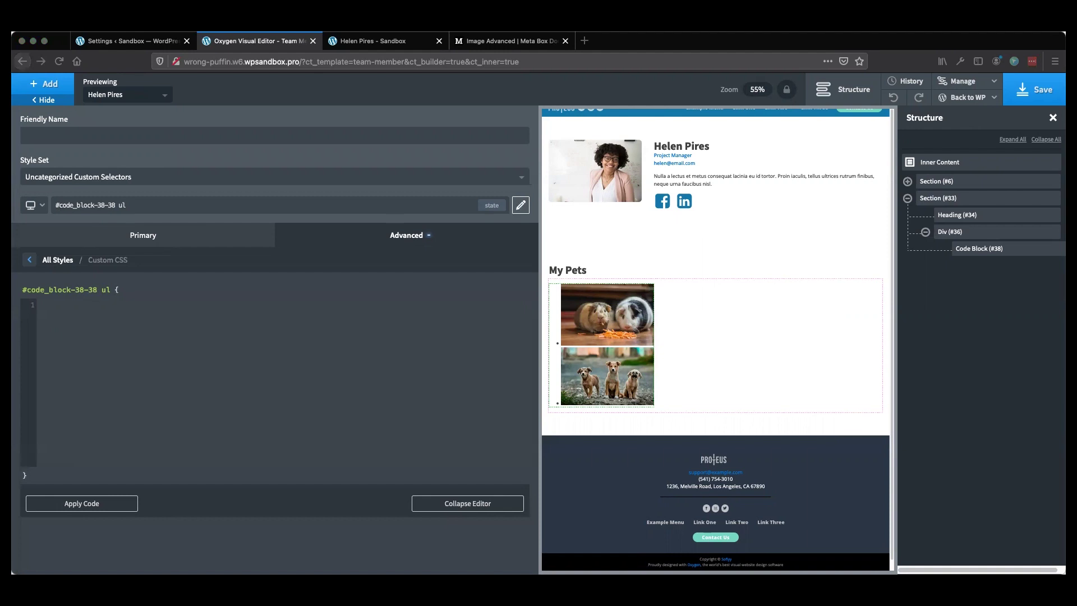
- Add list-style-type:none to the #code_block-38-38 ul rule and apply it
left_click(106, 321)
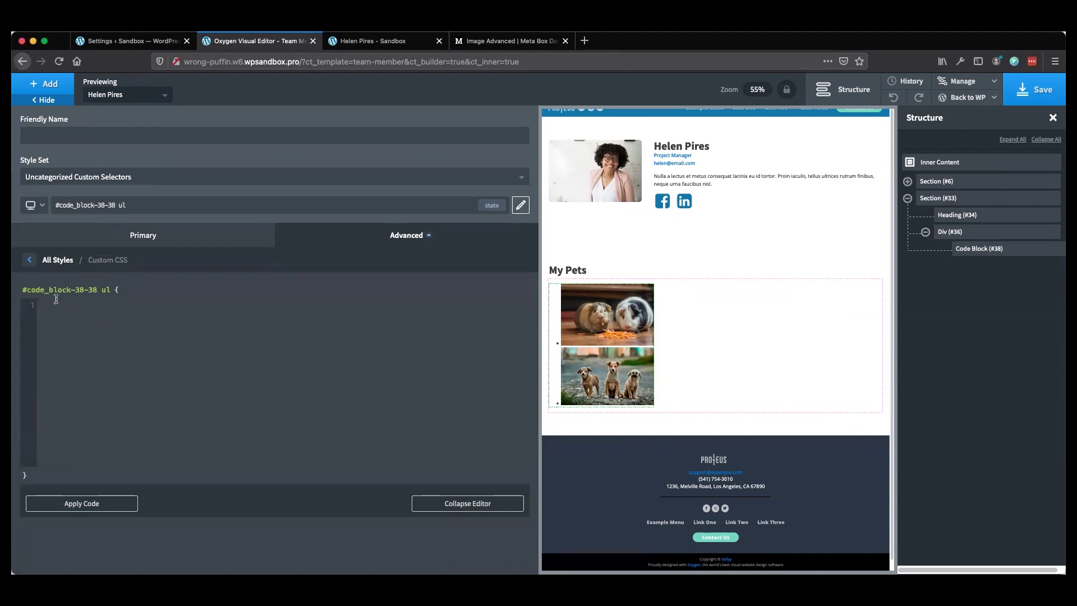
type("list-style-type:none;")
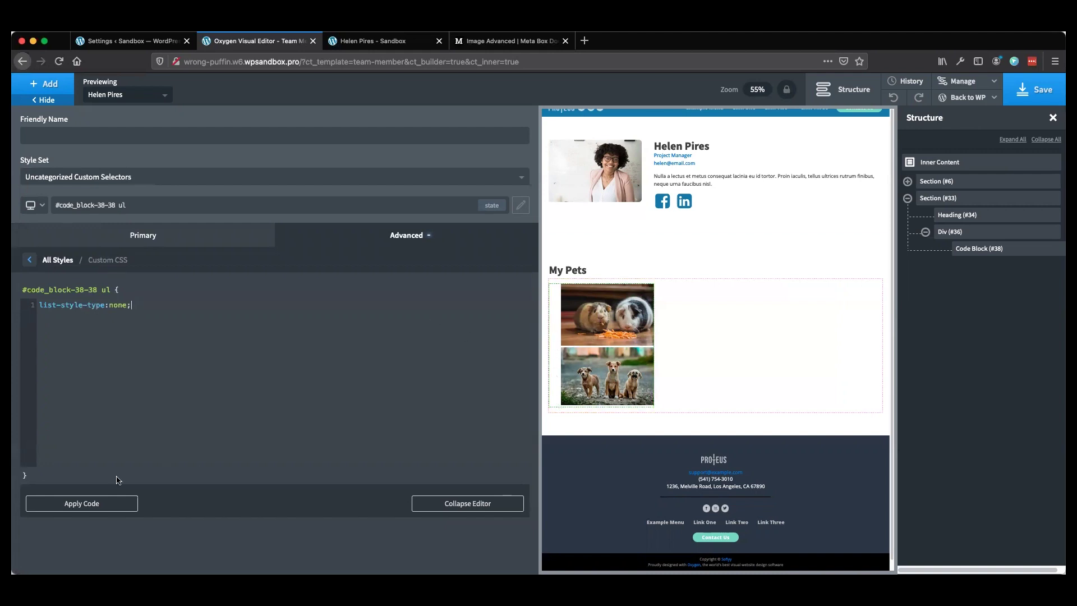
left_click(84, 503)
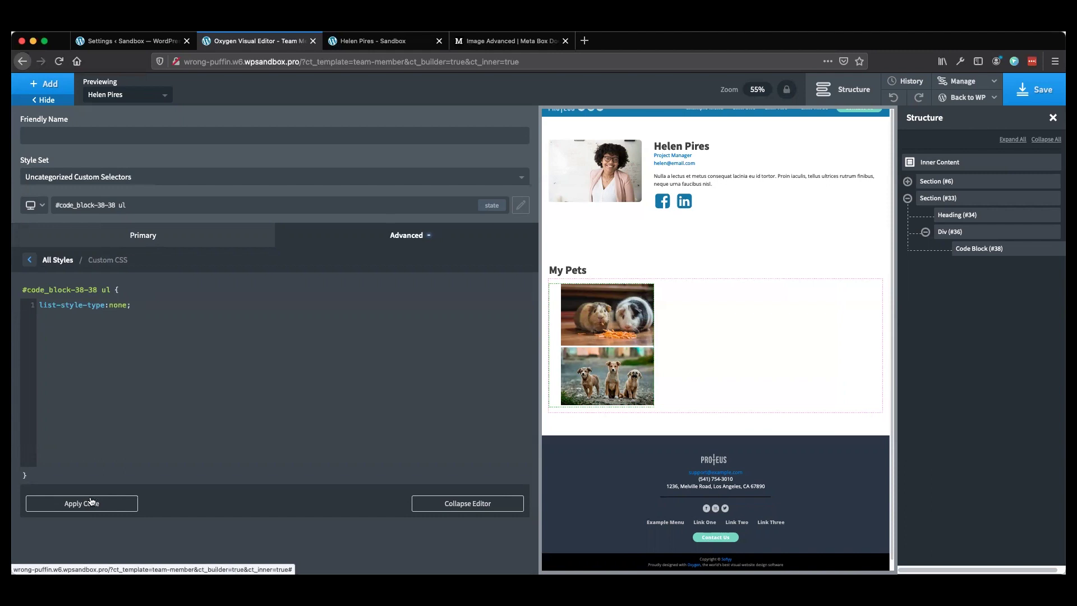
left_click(30, 260)
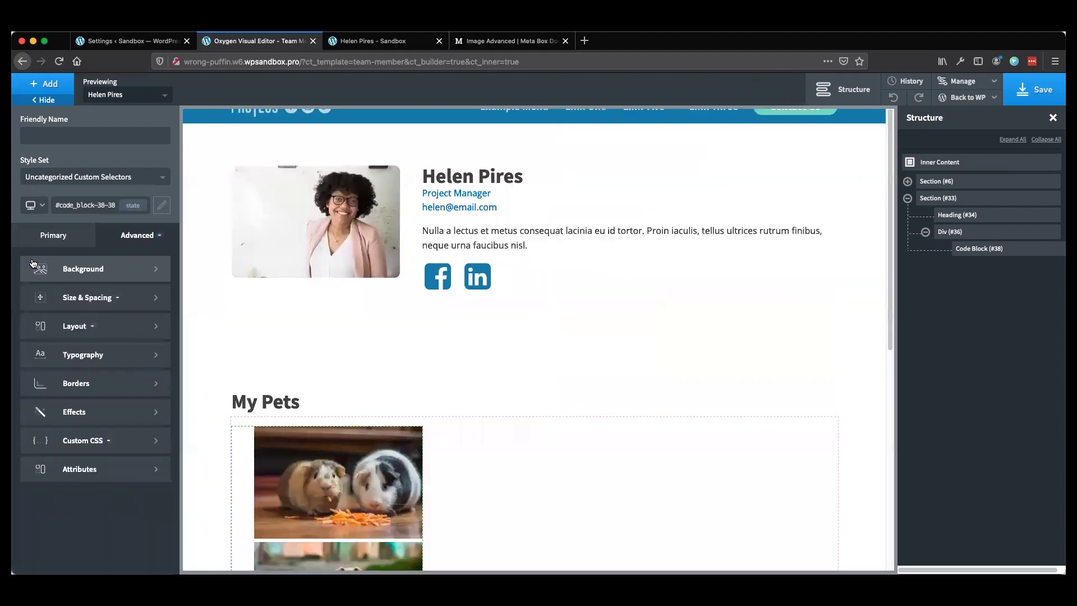
- Set the pets list's left padding to 0 in Size & Spacing
left_click(78, 299)
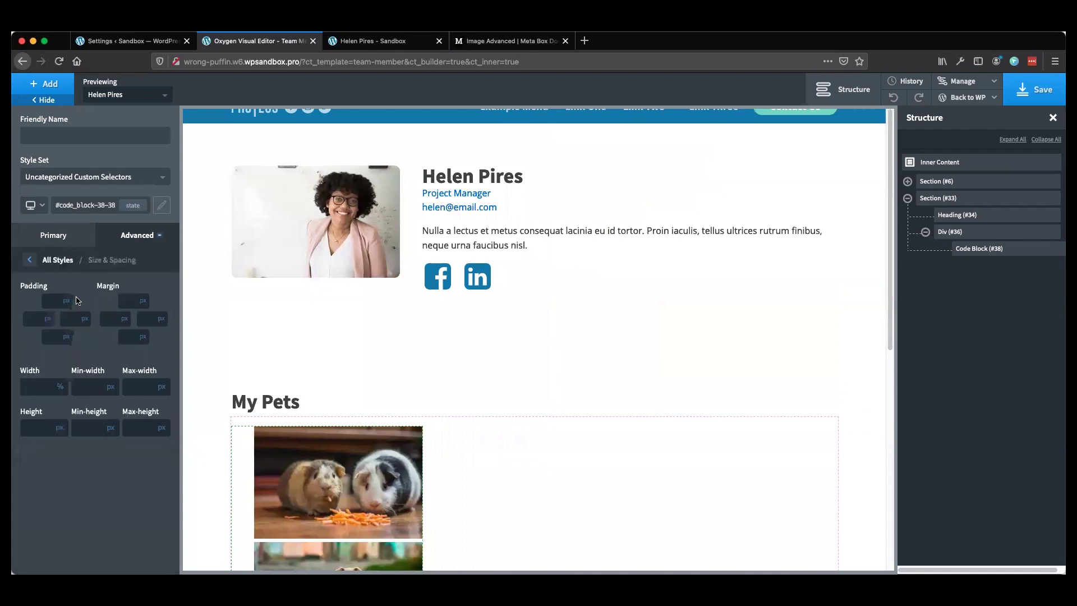
scroll(241, 468, "down", 5)
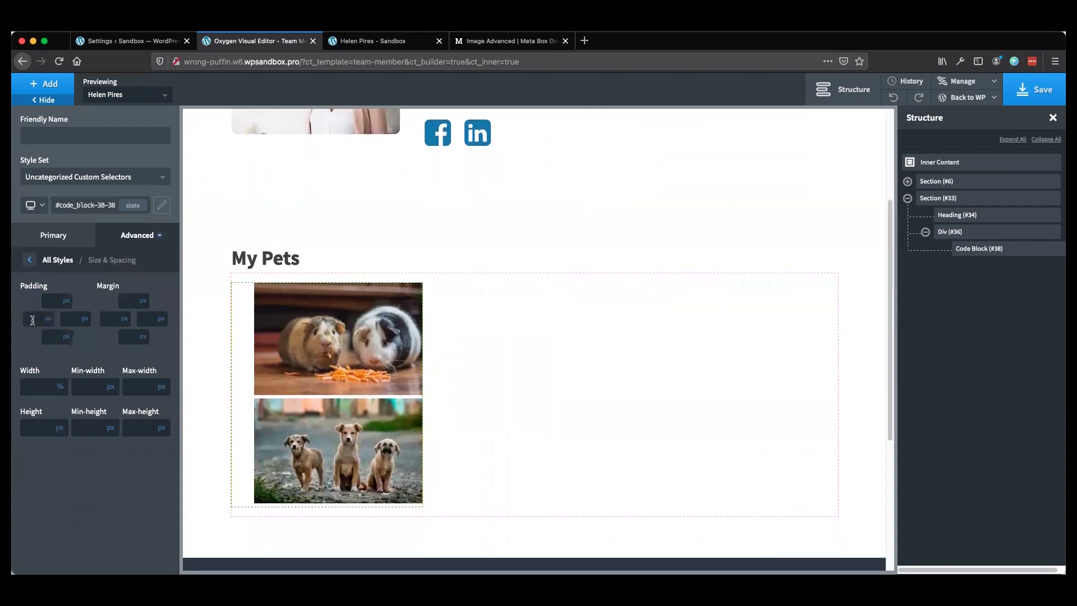
left_click(33, 321)
type("0")
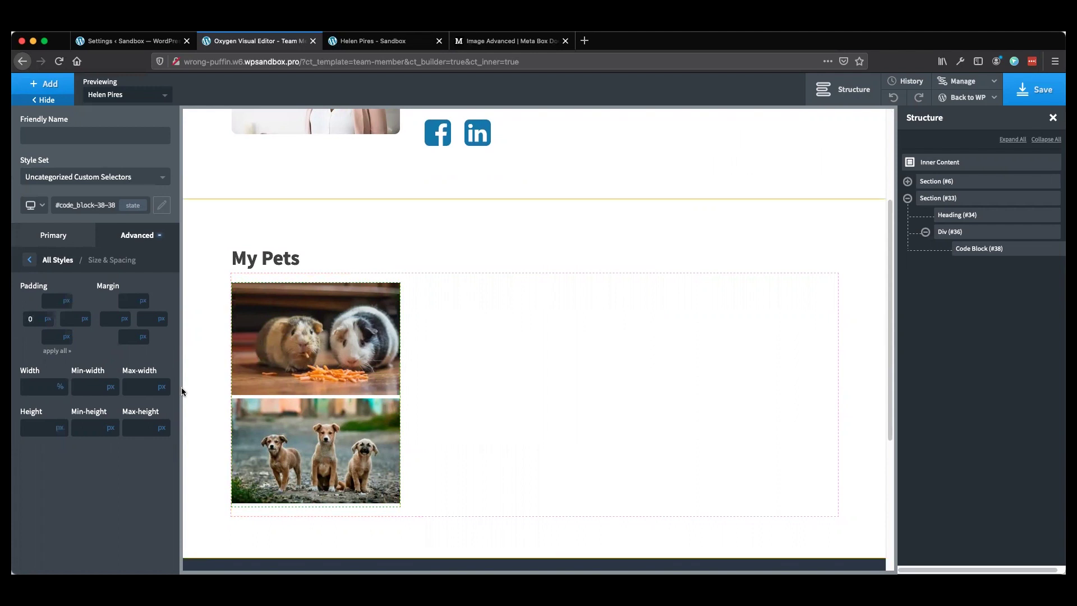
left_click(28, 261)
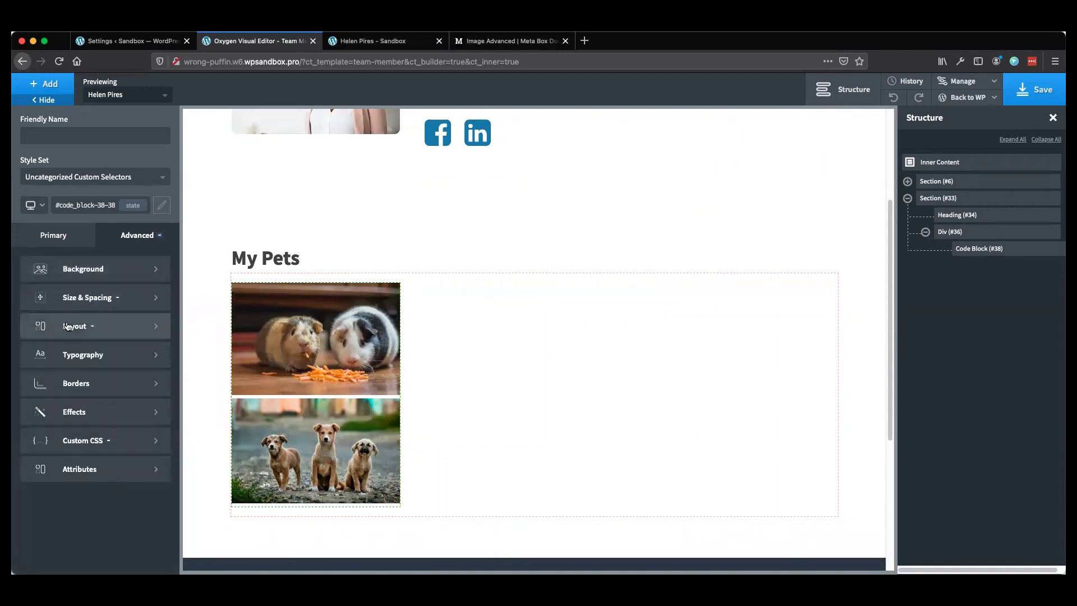
- Set the pets list to display flex in a row with flex-start justification
left_click(99, 327)
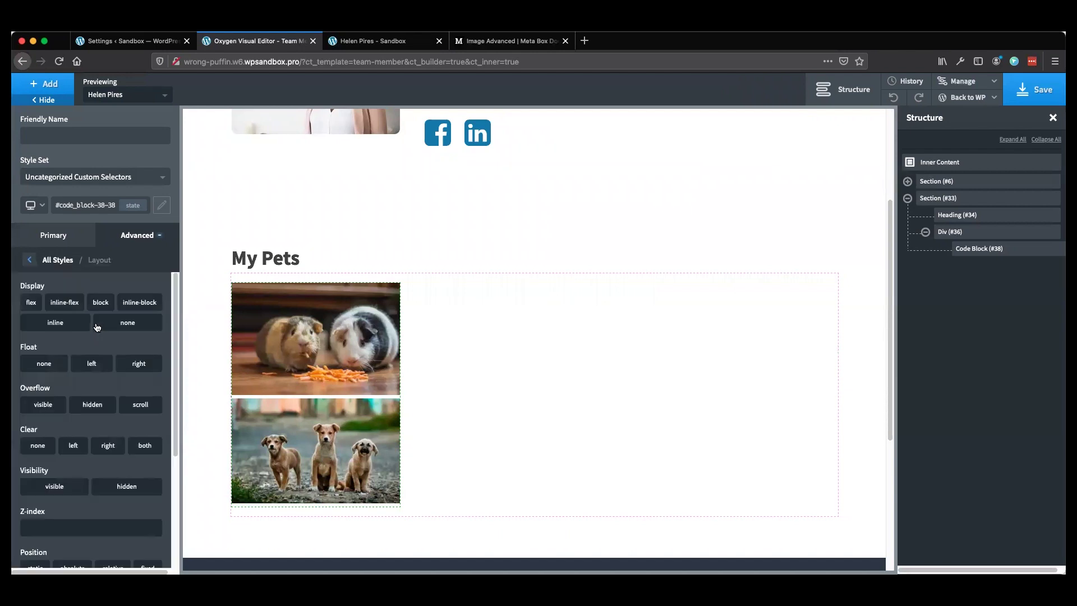
left_click(31, 304)
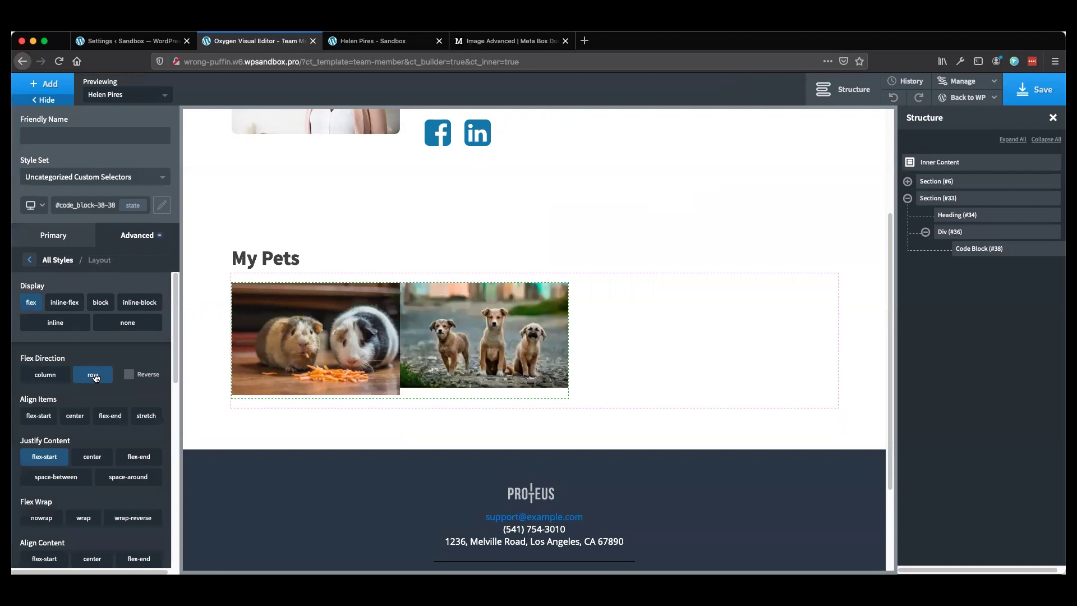
scroll(37, 451, "down", 1)
left_click(35, 442)
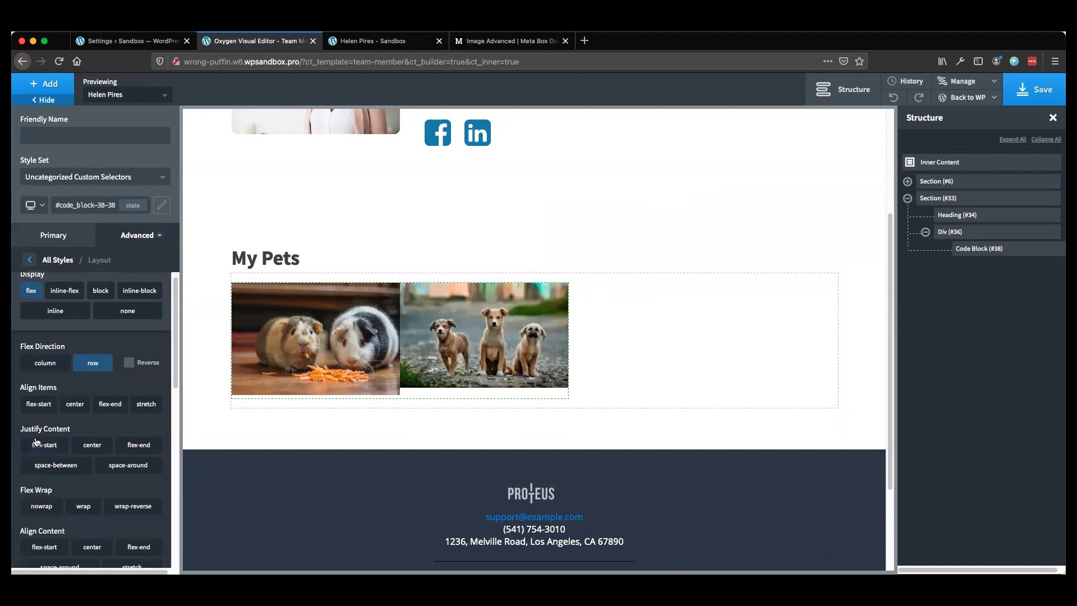
left_click(35, 443)
scroll(36, 444, "down", 2)
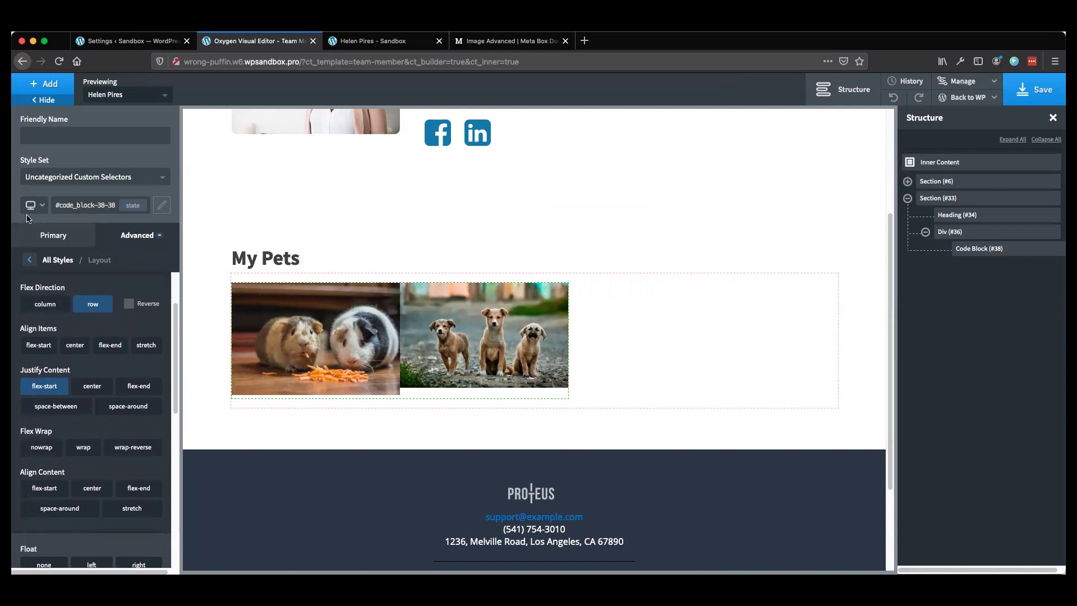
left_click(44, 207)
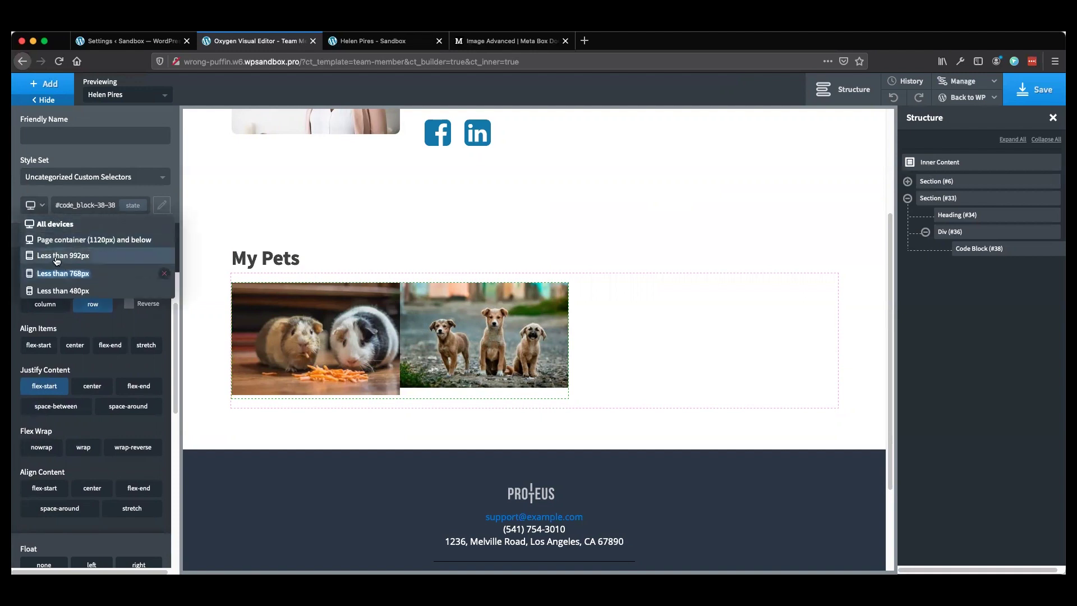
- At the Less than 480px breakpoint, set the pets list's flex direction to column
left_click(57, 272)
left_click(42, 205)
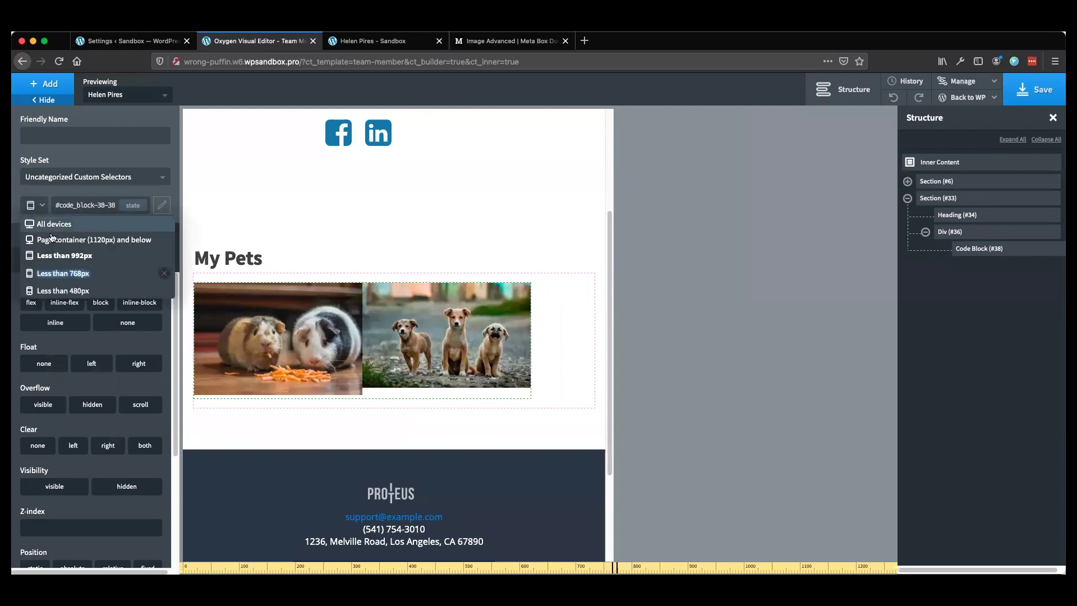
left_click(60, 276)
scroll(299, 310, "down", 5)
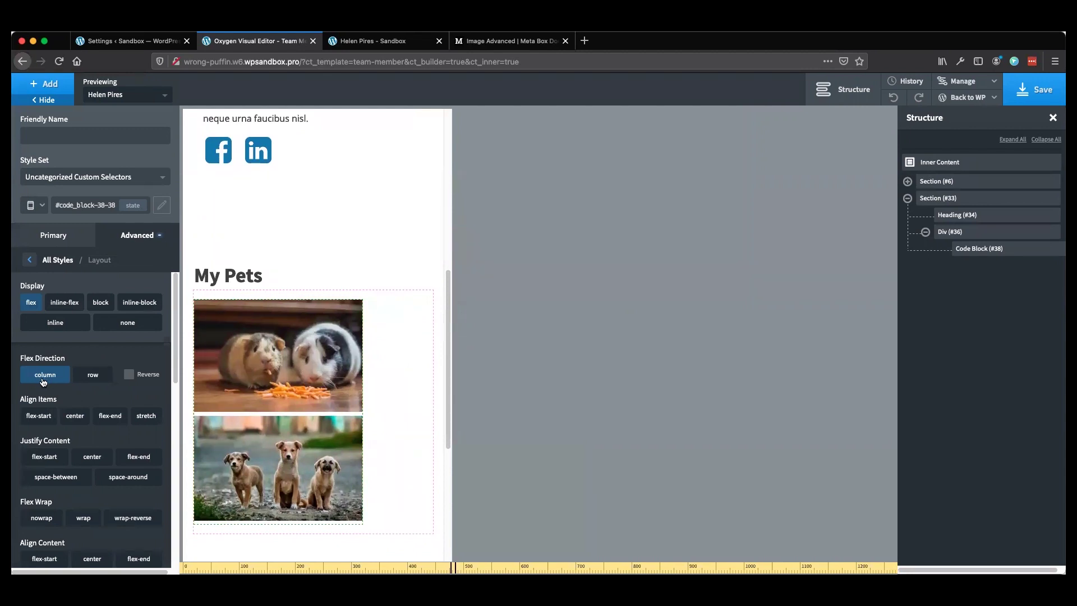
scroll(43, 381, "down", 1)
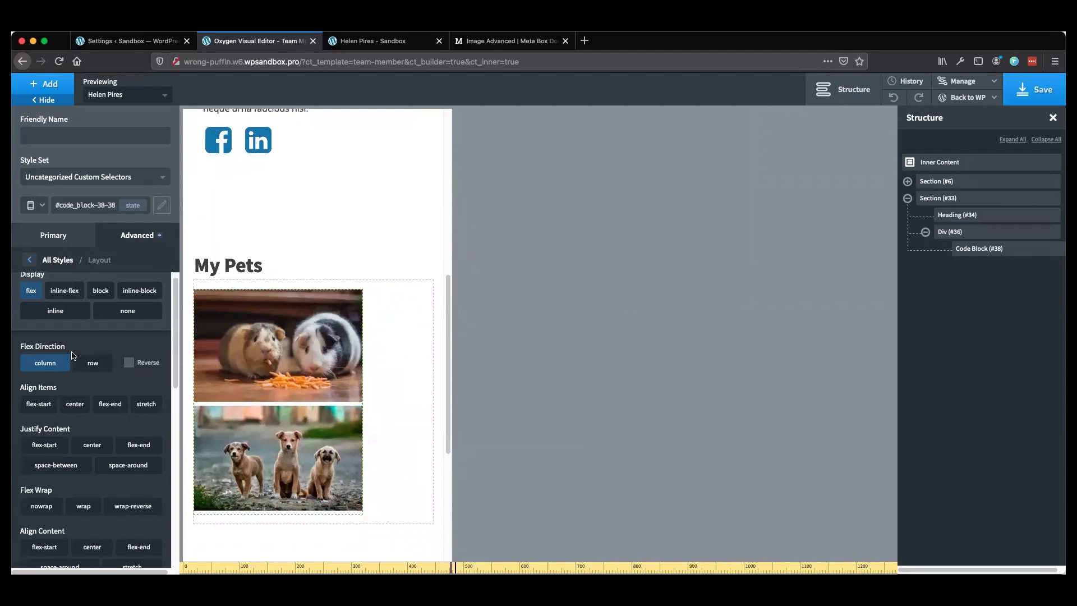
left_click(45, 369)
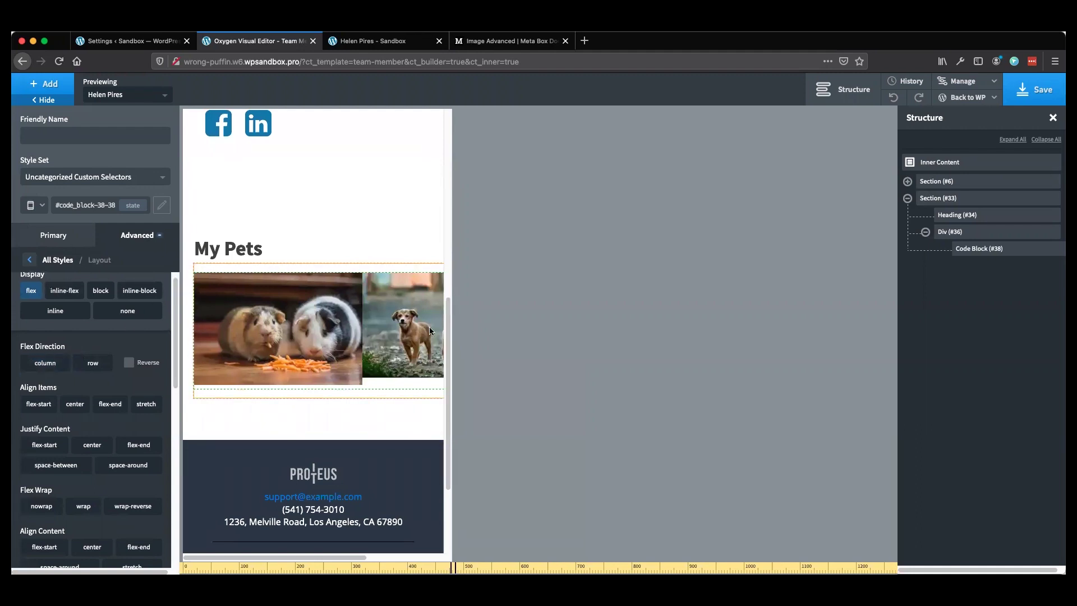
left_click(44, 365)
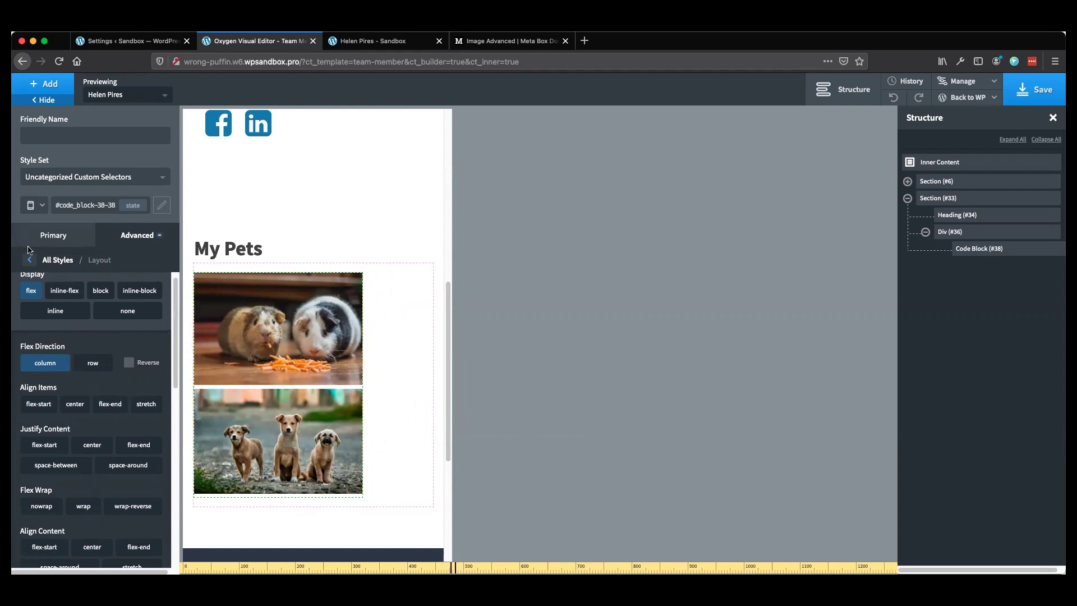
left_click(30, 213)
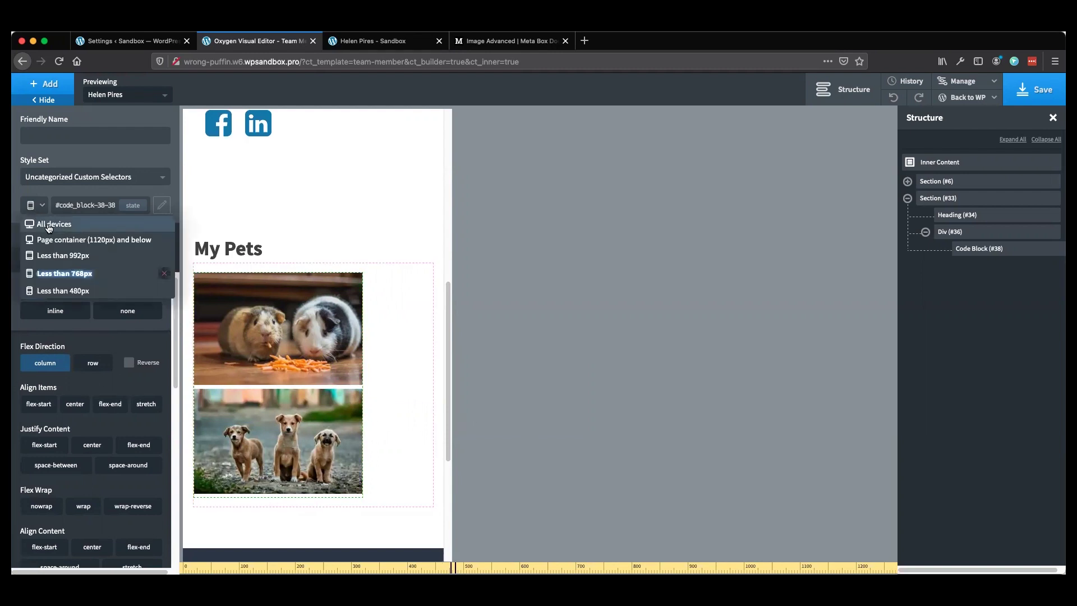
- Return to All devices styling and the element's main settings
left_click(49, 225)
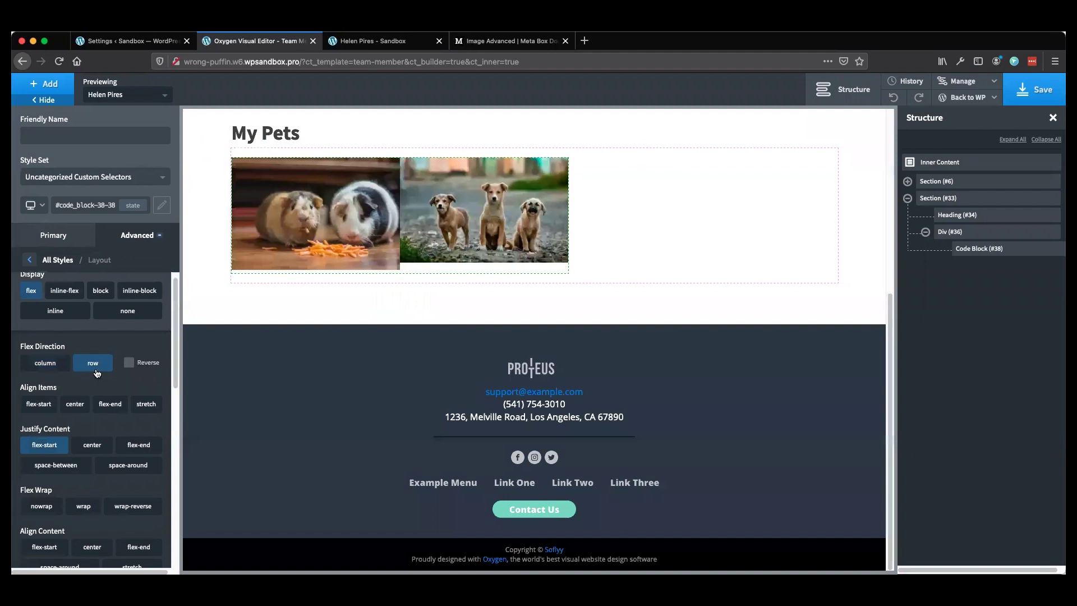
left_click(29, 260)
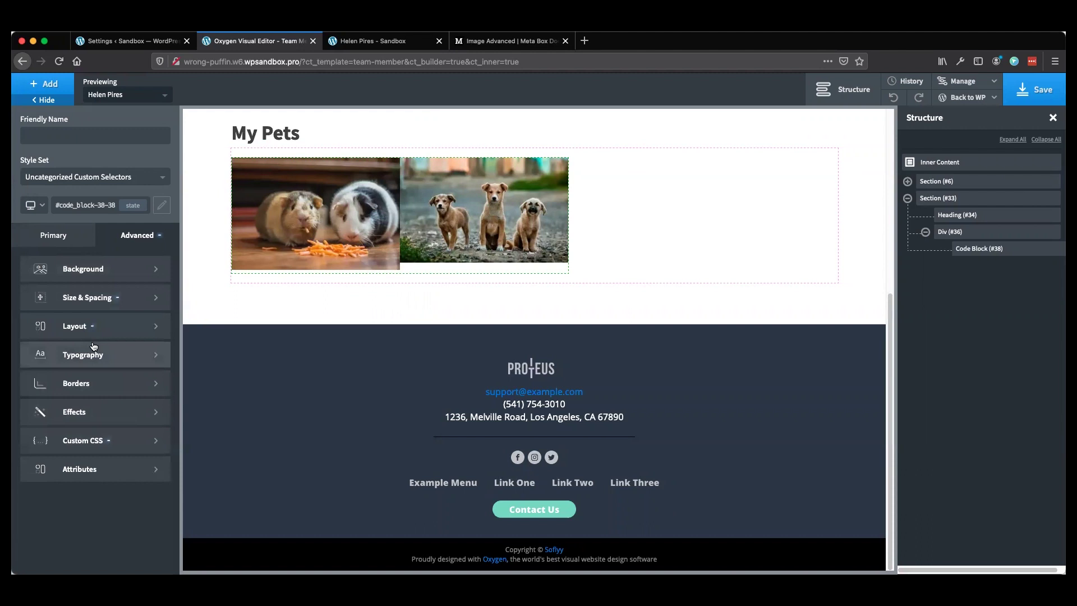
left_click(59, 238)
- Select Code Block #38 and add an img selector for its list images, showing Advanced styles
left_click(289, 237)
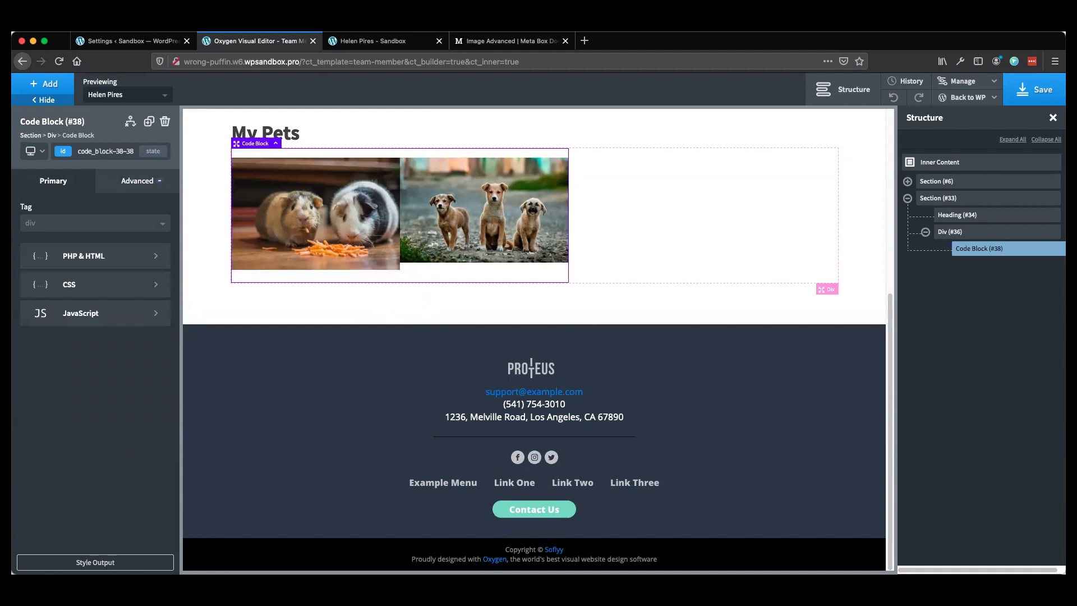
left_click(96, 562)
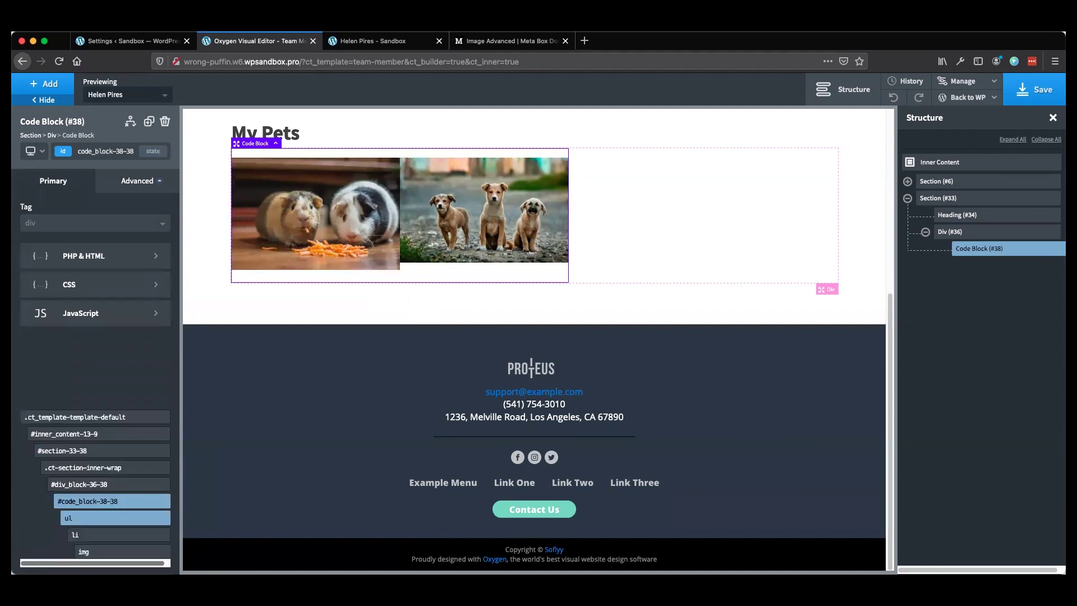
left_click(85, 523)
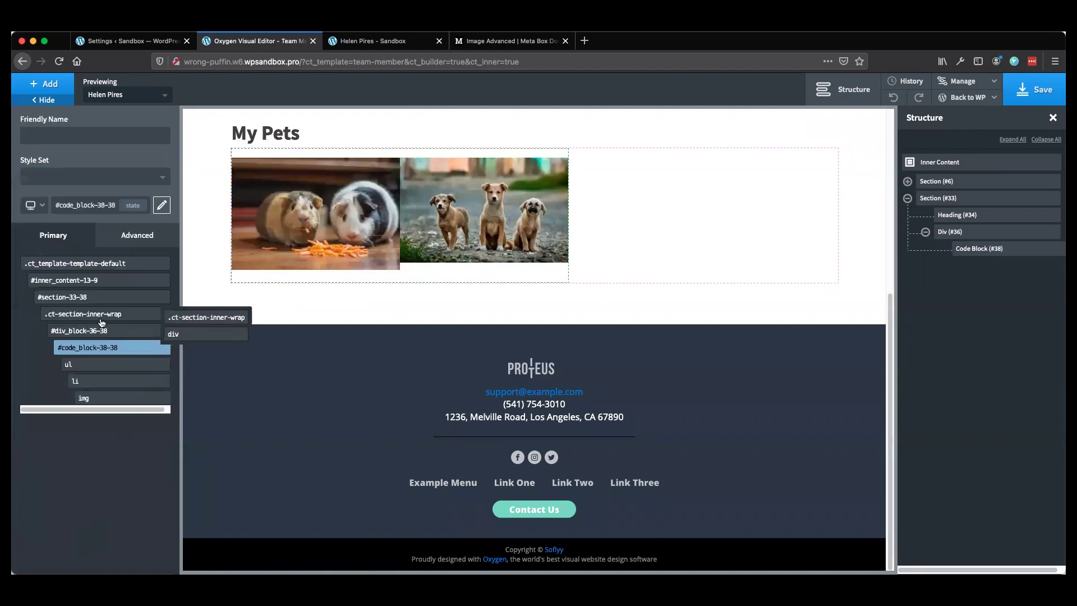
left_click(89, 399)
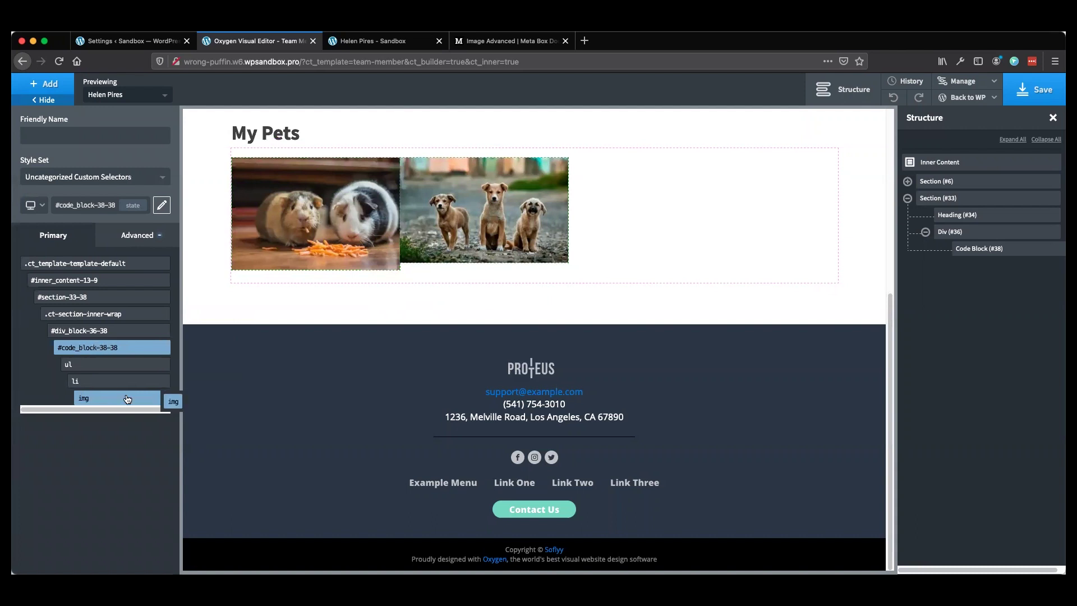
left_click(131, 236)
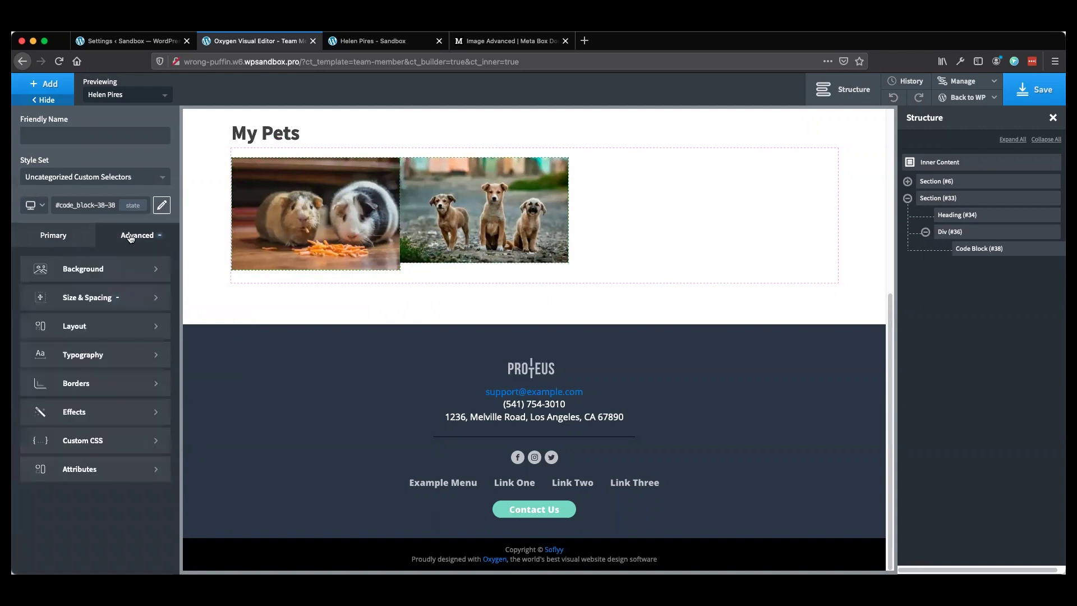
- Give the pet images a 1em margin on all sides
left_click(82, 299)
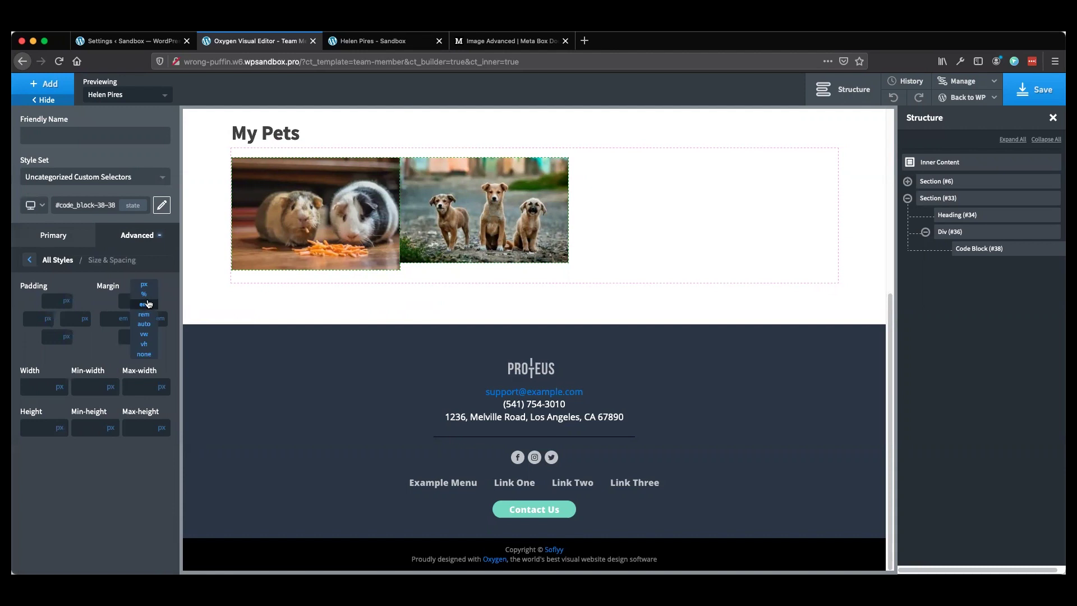
left_click(128, 300)
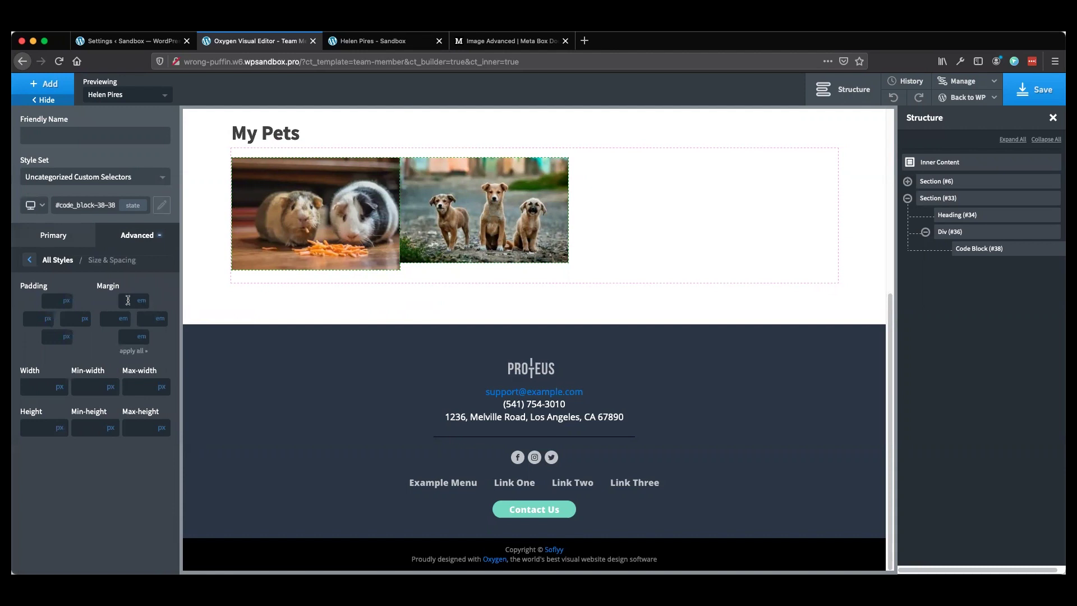
type("1")
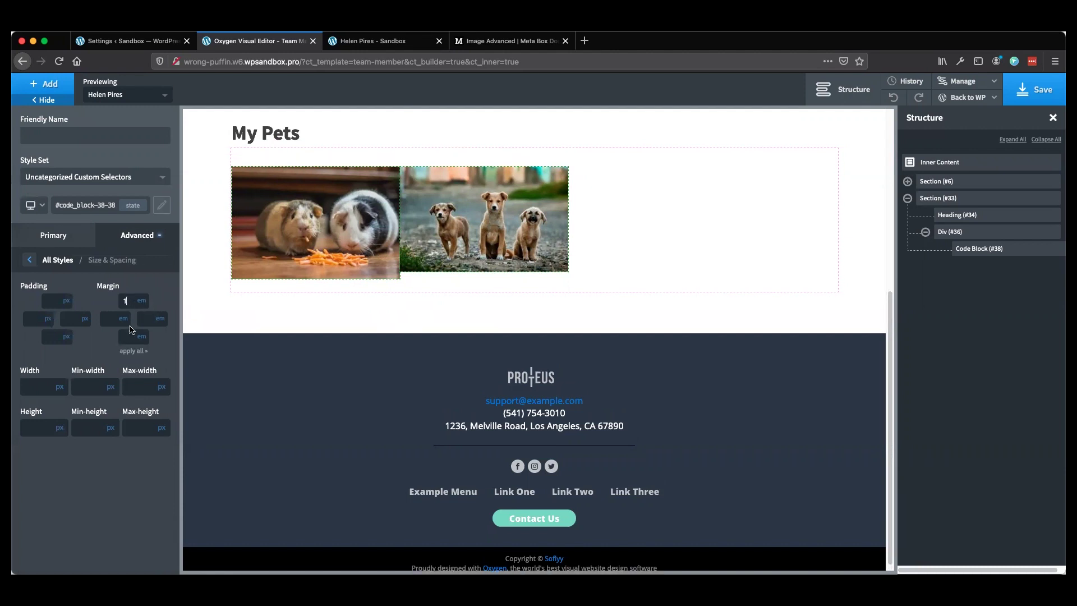
left_click(133, 352)
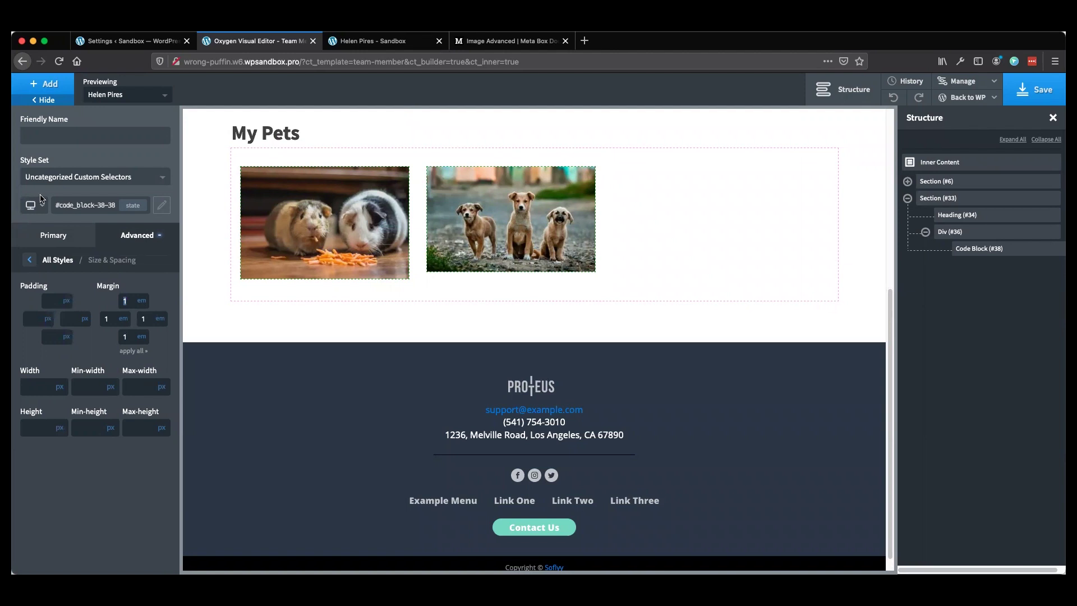
- At the Less than 480px breakpoint, set the pet images' left and right margins to 0
left_click(39, 205)
left_click(51, 287)
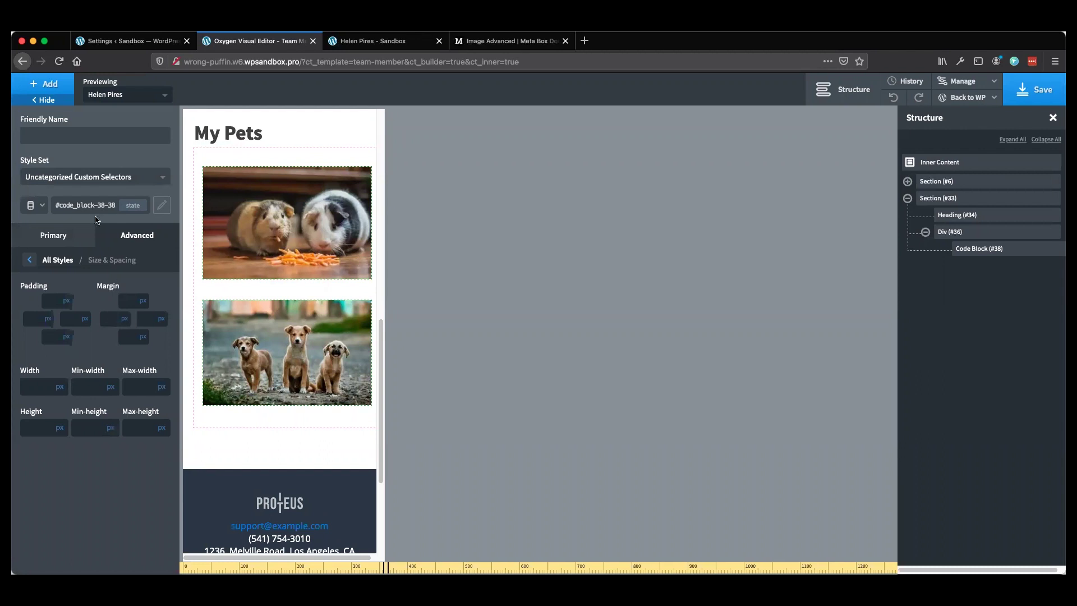
left_click(108, 318)
type("0")
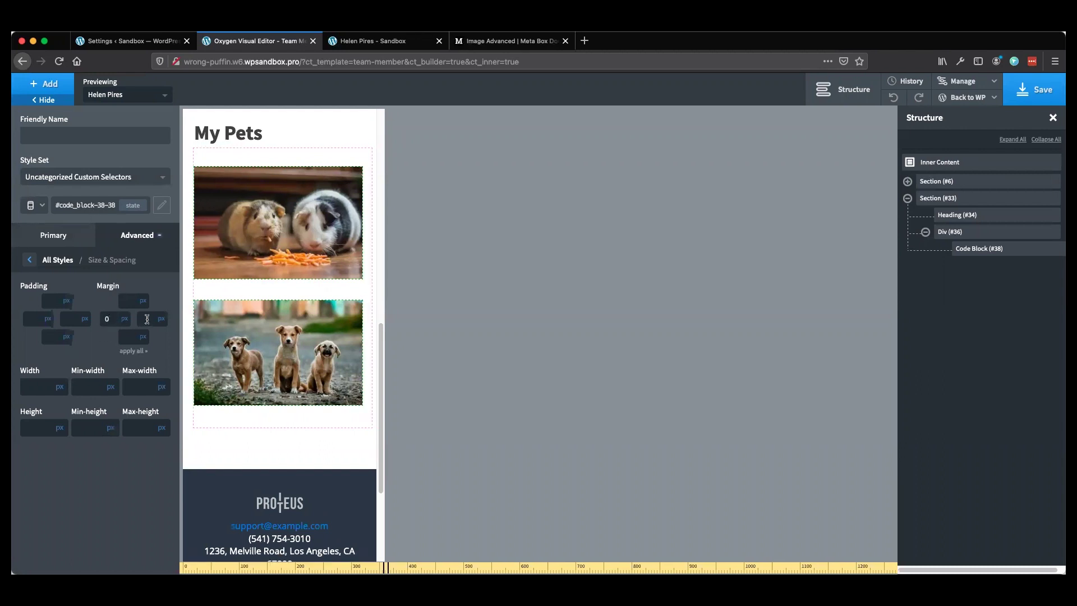
left_click(144, 318)
type("0")
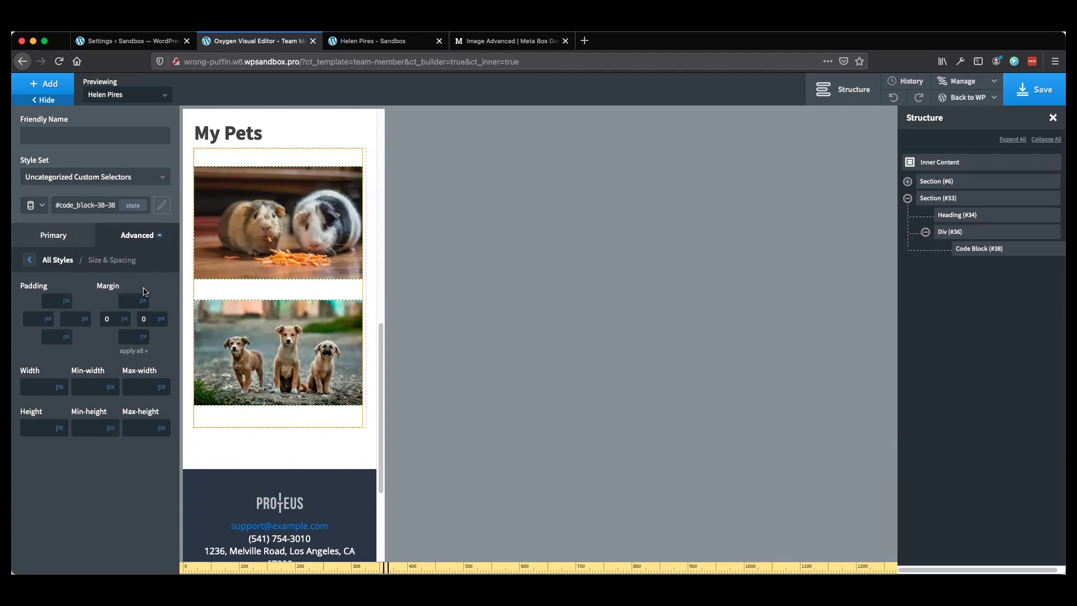
left_click(32, 205)
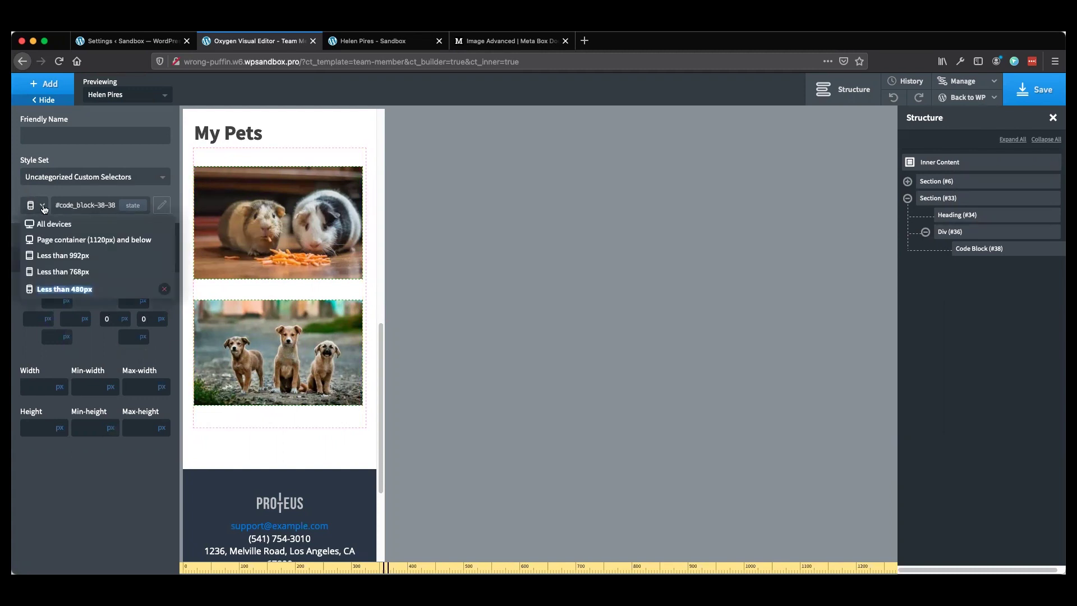
- Return to All devices, save the template, and reload the front-end team member page to review My Pets
left_click(47, 224)
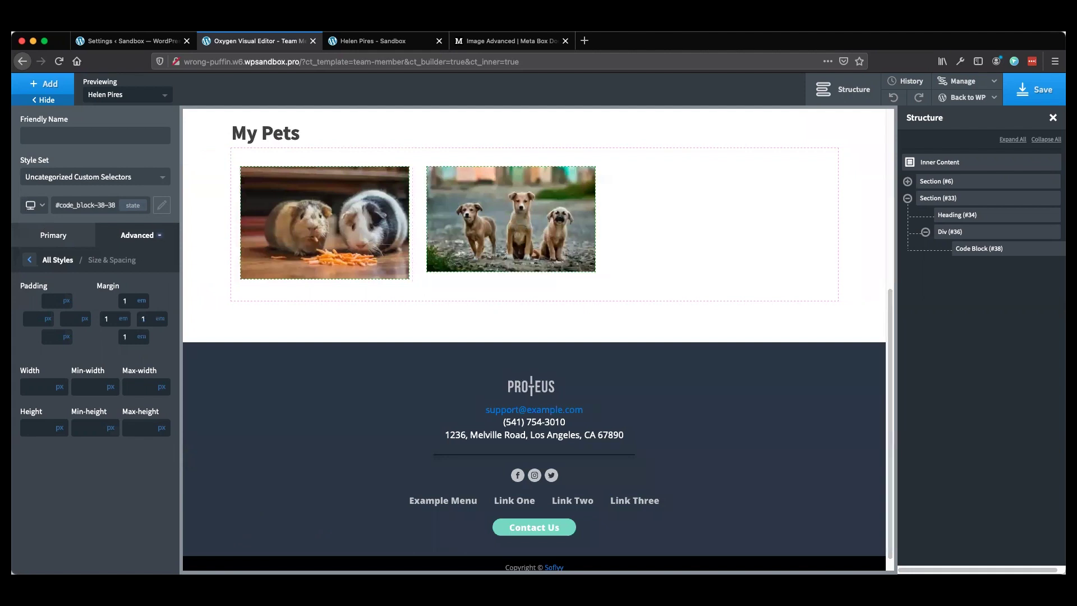
left_click(1035, 92)
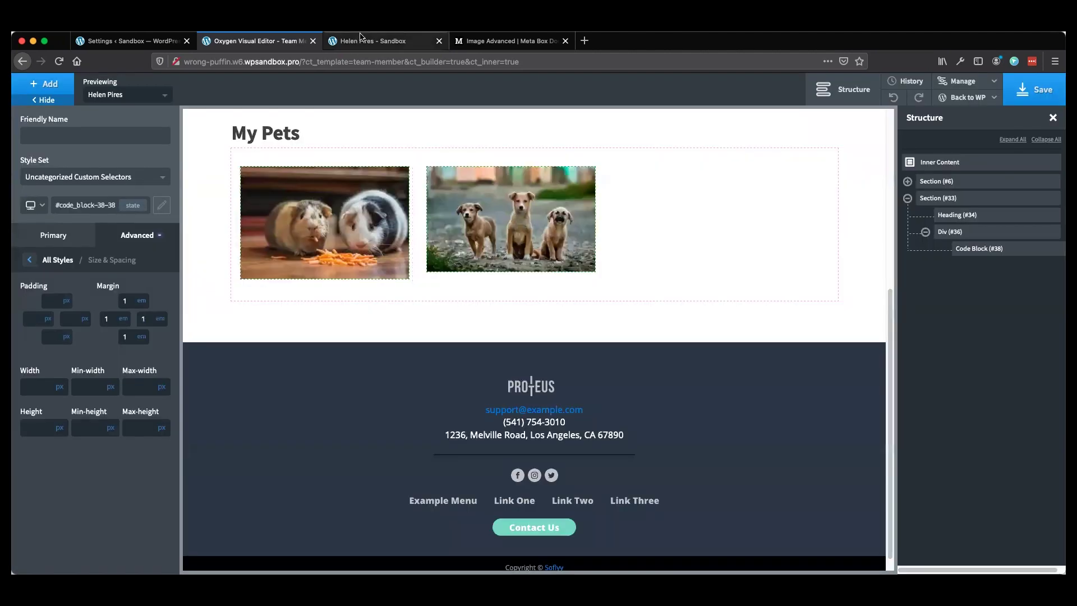
left_click(371, 41)
left_click(58, 61)
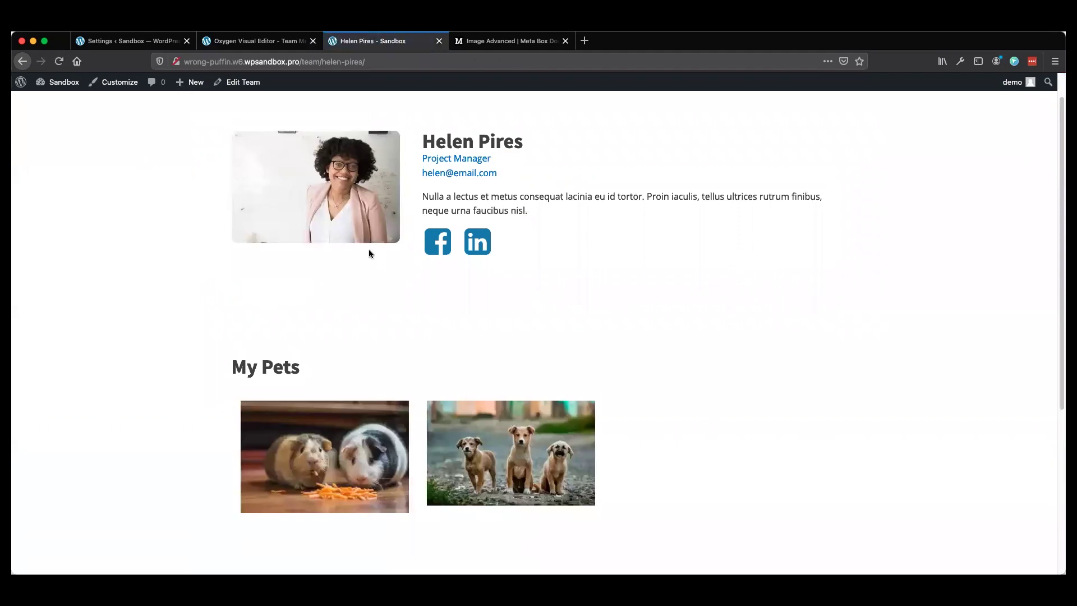
scroll(368, 250, "down", 2)
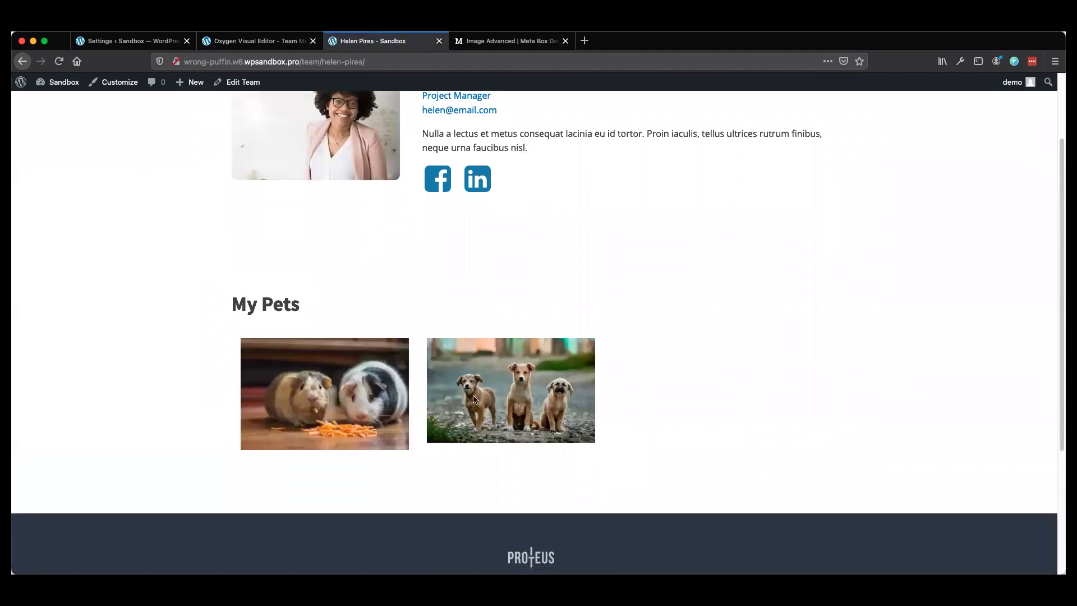
scroll(476, 395, "up", 3)
scroll(476, 393, "down", 3)
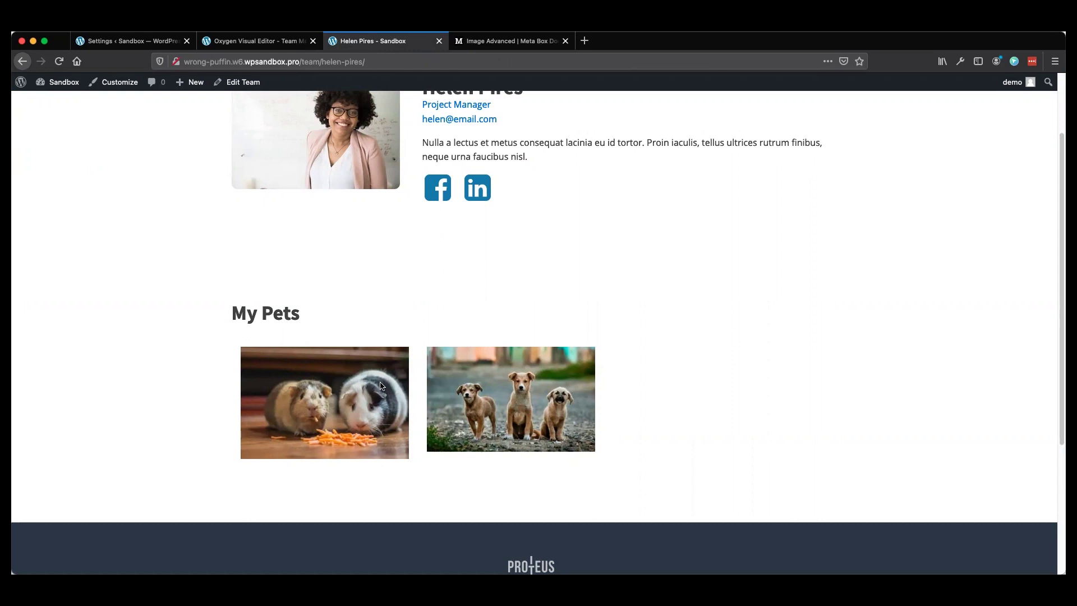
- Add 'link' => 'true' to the pets code block's rwmb_the_value array, apply it and save
left_click(262, 47)
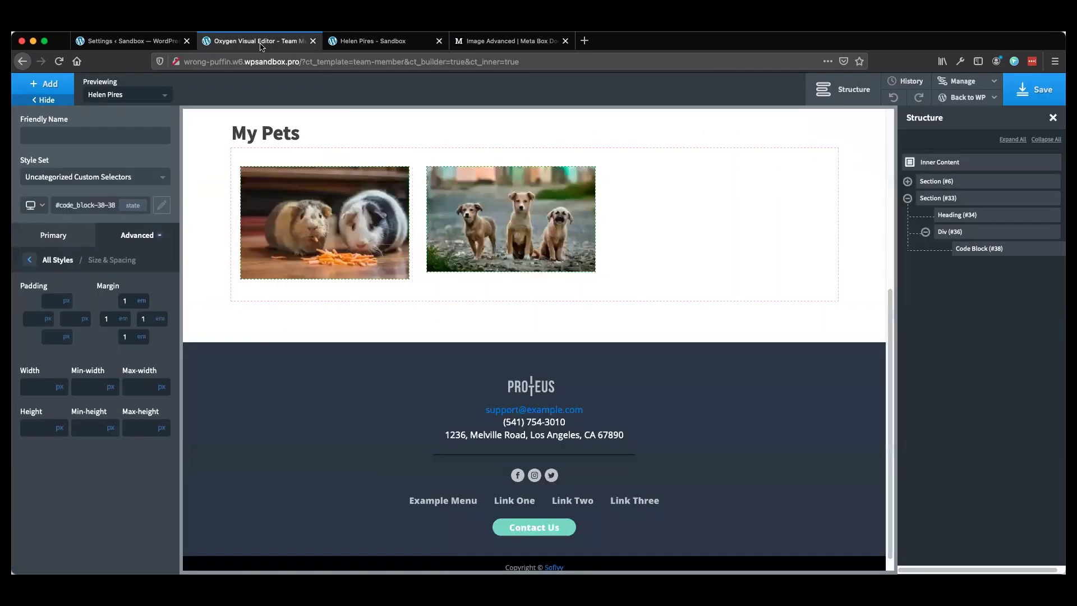
left_click(294, 157)
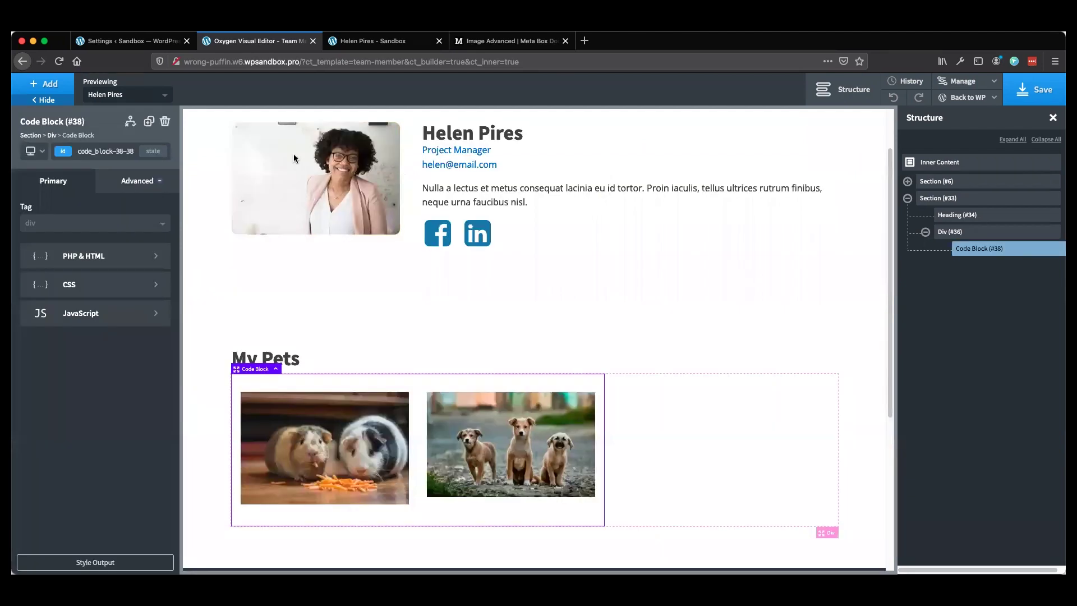
left_click(72, 261)
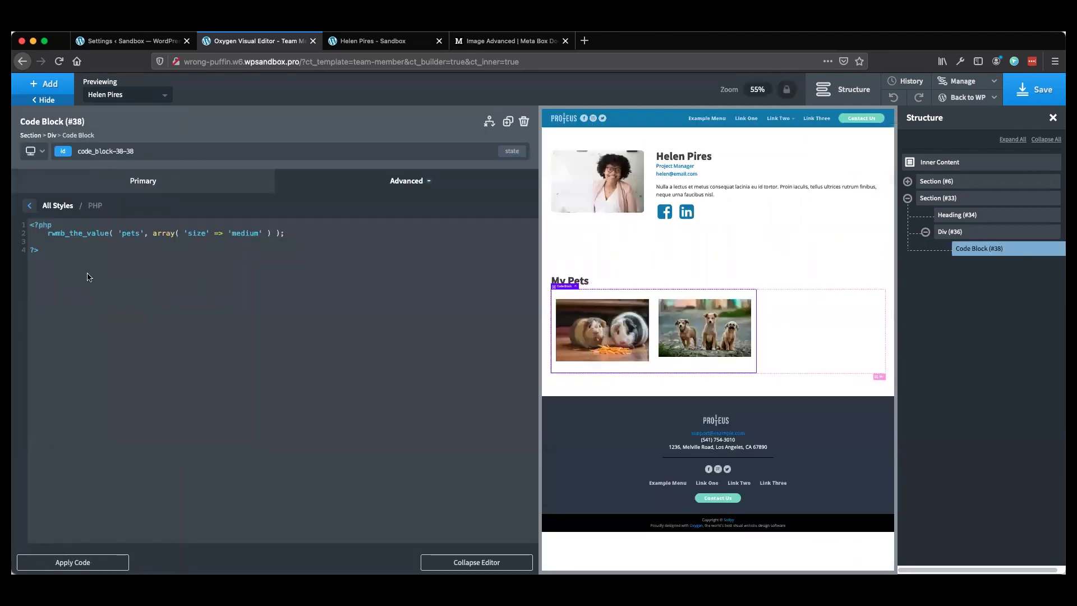
left_click(262, 233)
type(",")
type(" 'l")
type("rue")
left_click(84, 562)
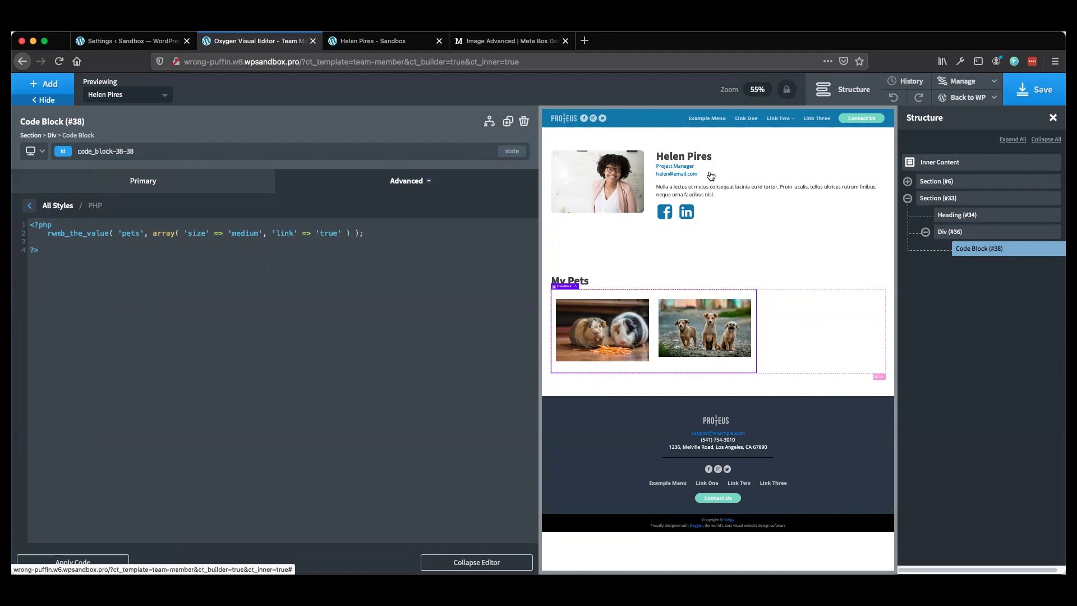
left_click(1046, 95)
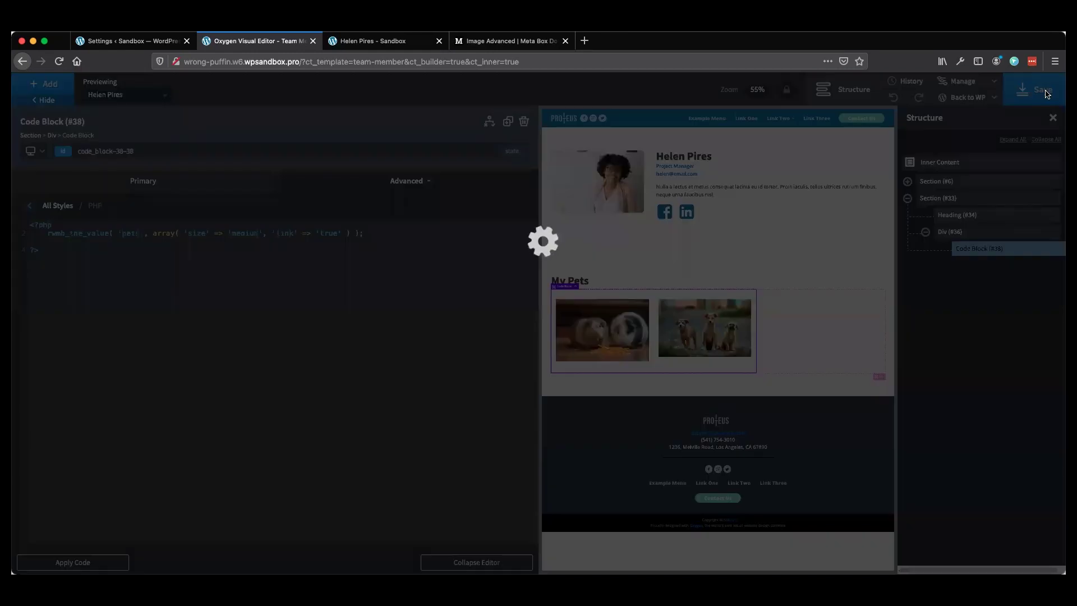
left_click(518, 46)
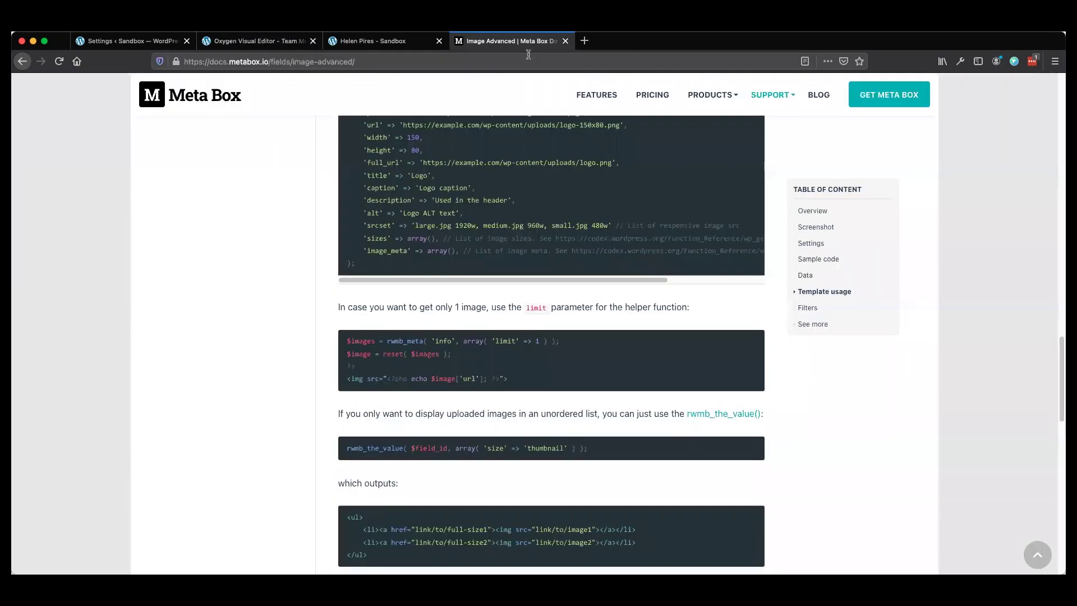
scroll(469, 352, "up", 1)
scroll(468, 352, "up", 5)
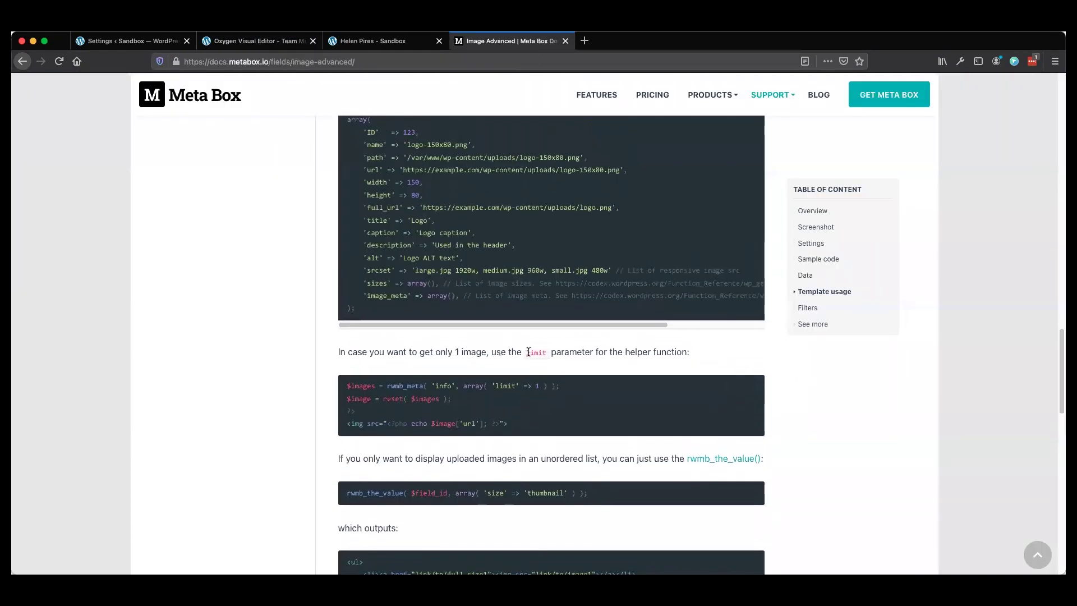
scroll(392, 263, "up", 1)
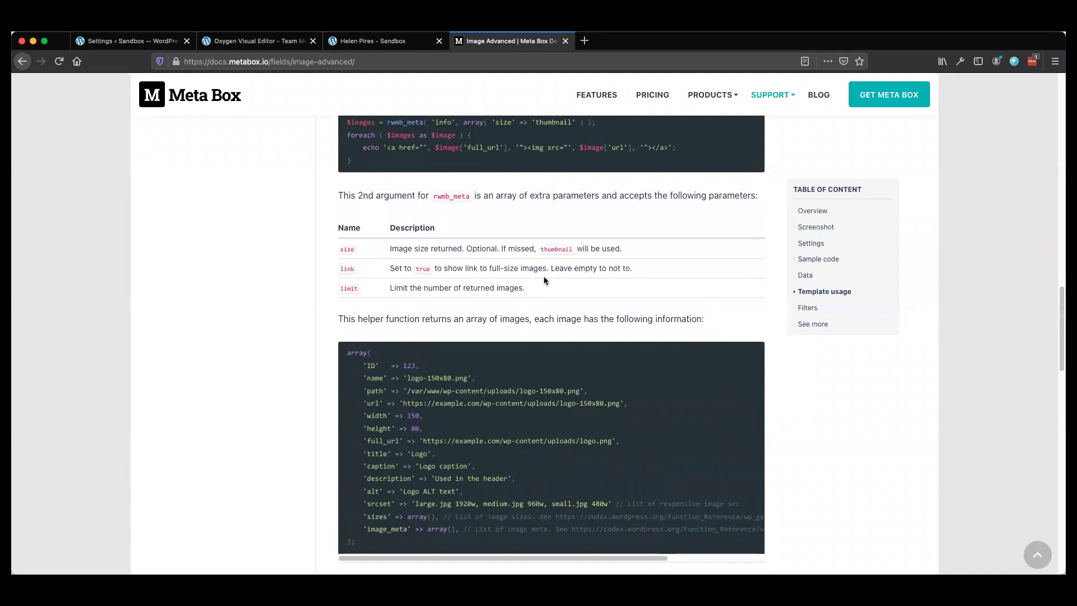
left_click_drag(585, 271, 381, 275)
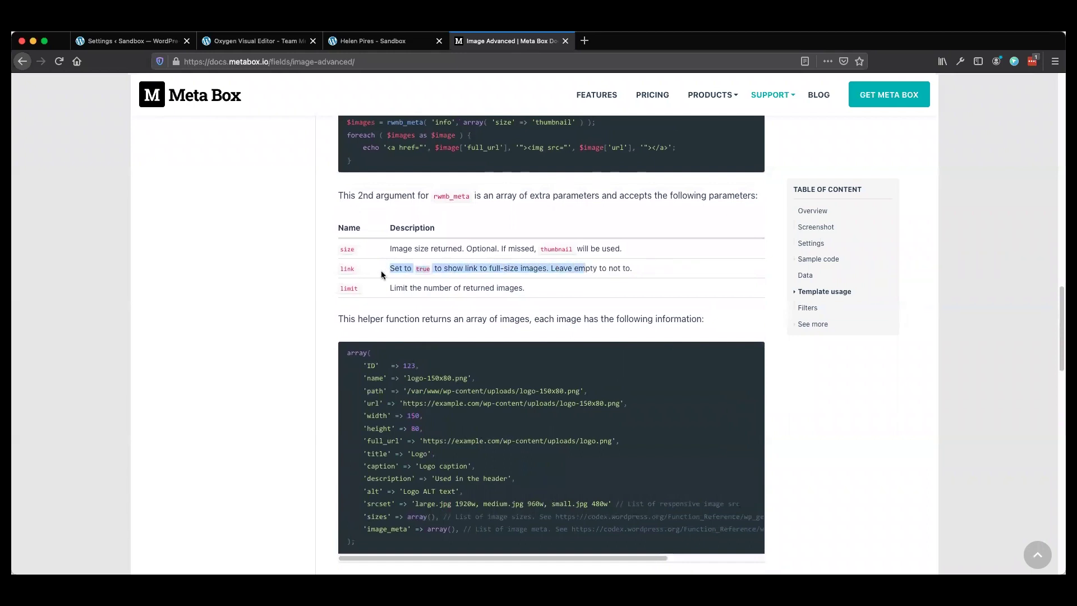
left_click(453, 266)
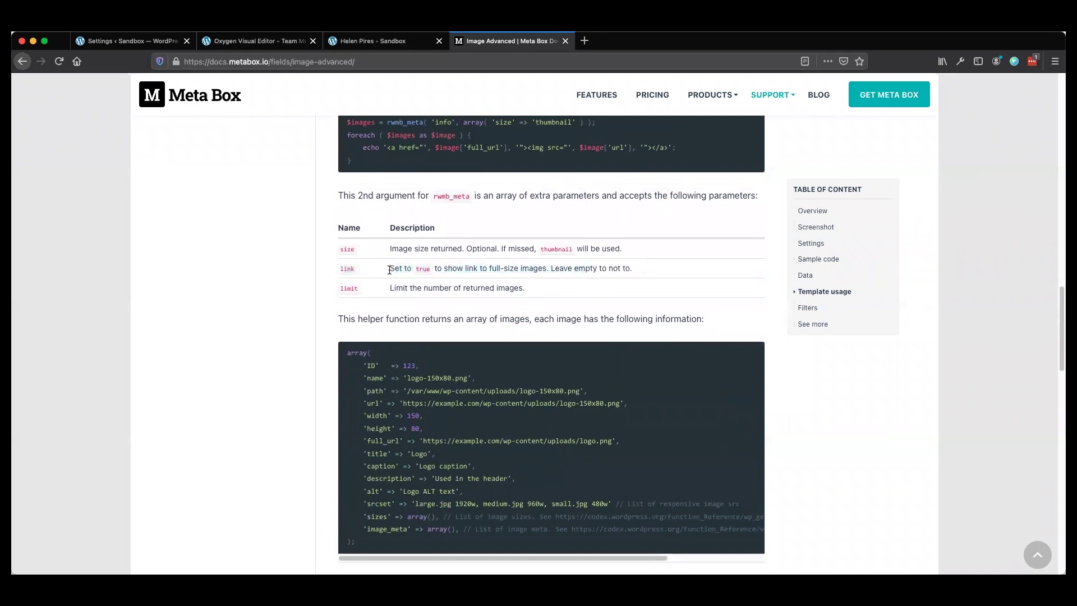
- Save the template and reload the front-end team member page
left_click(271, 41)
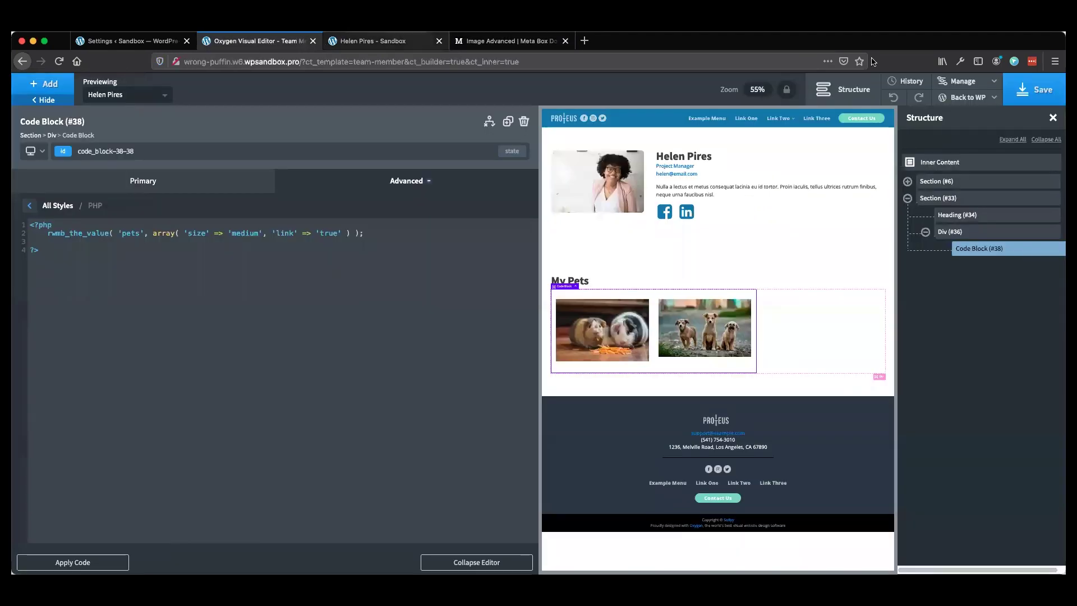
left_click(1039, 99)
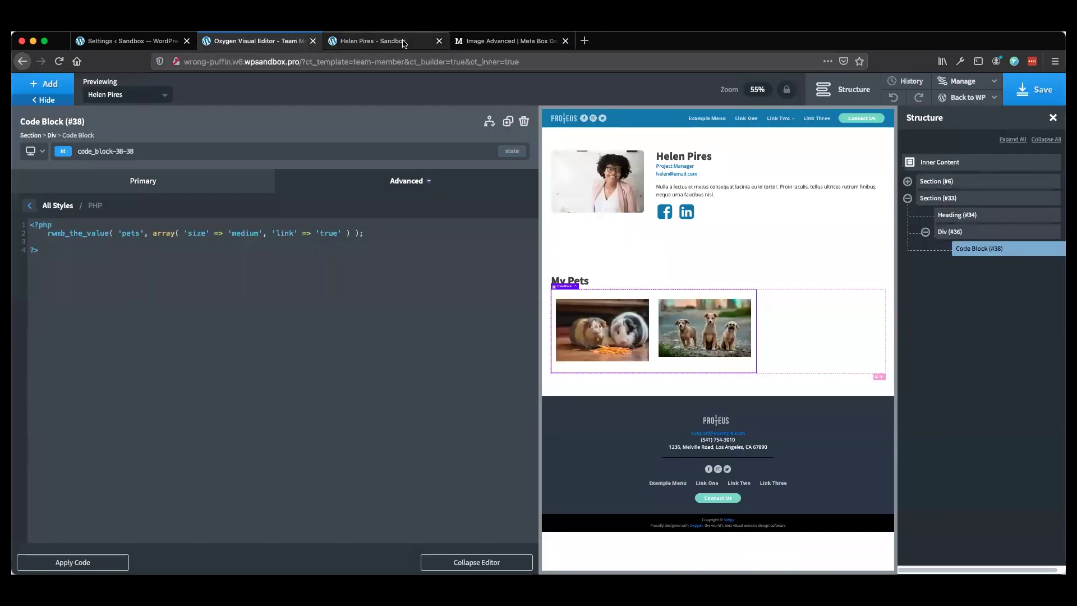
left_click(410, 38)
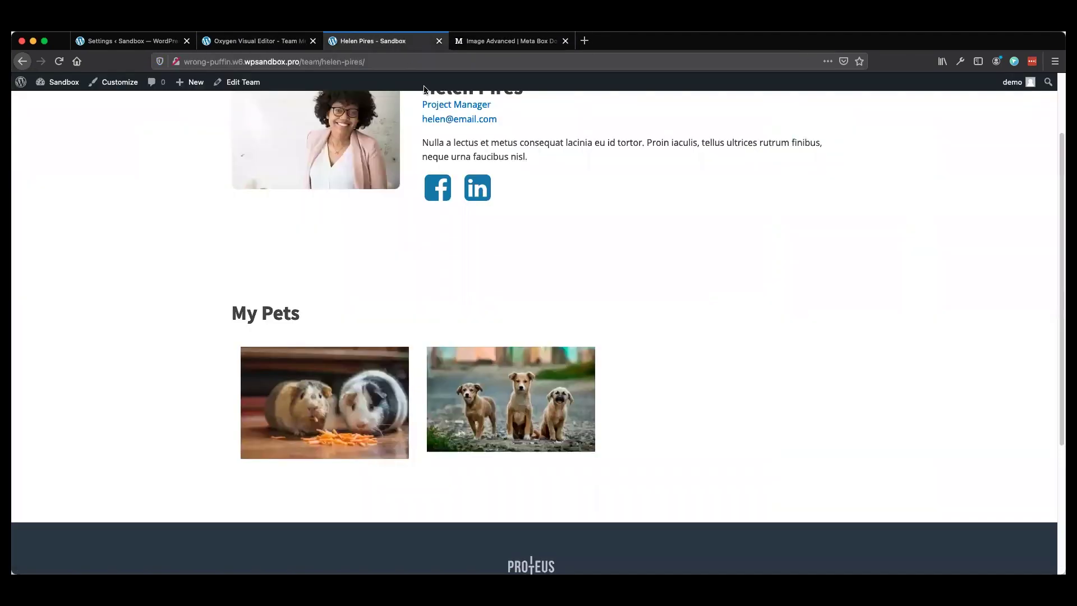
left_click(59, 63)
- Open the guinea pig photo's full-size link, then return to the team member page
left_click(323, 400)
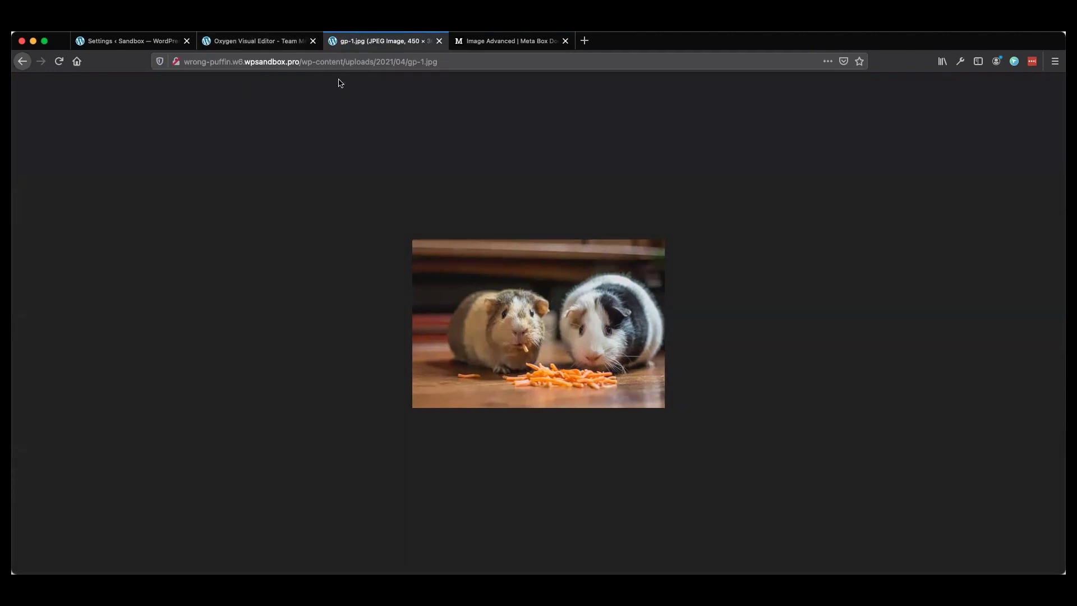
left_click(22, 62)
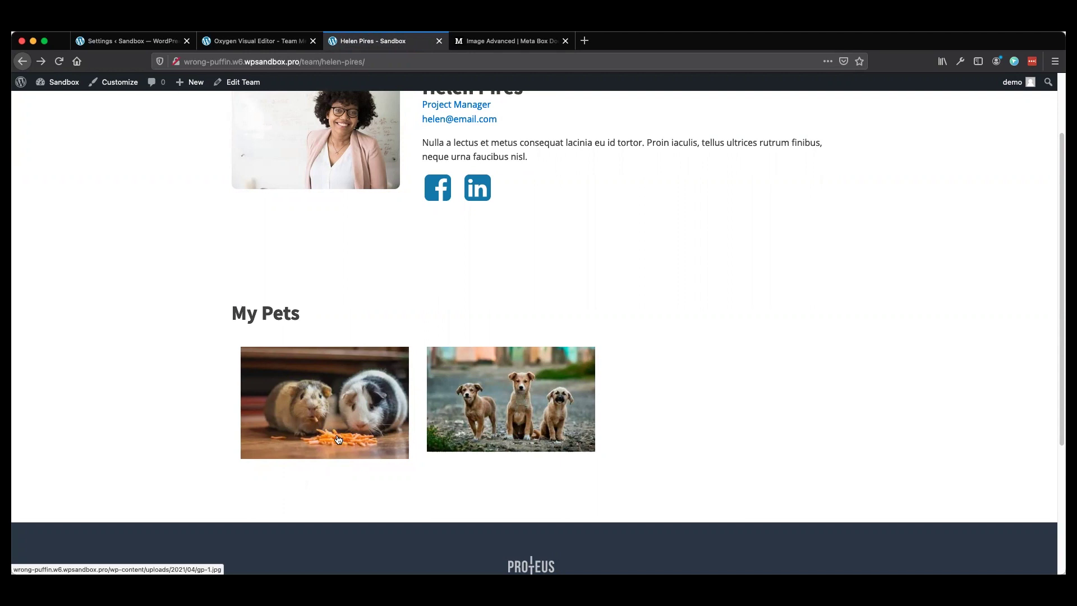
scroll(436, 482, "up", 3)
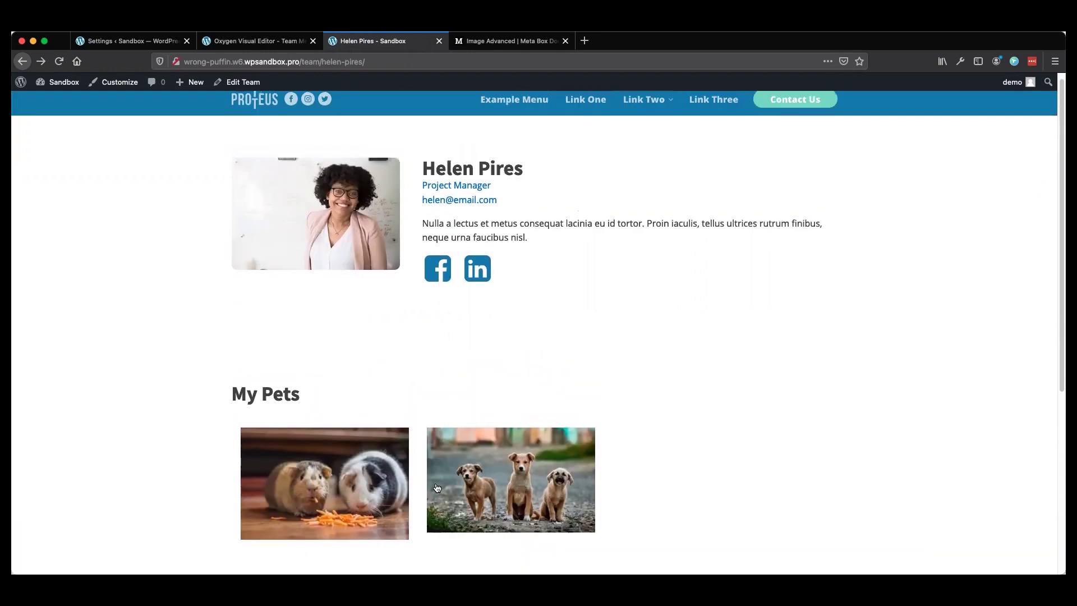
- Return to the Oxygen Visual Editor showing the pets code block
left_click(282, 41)
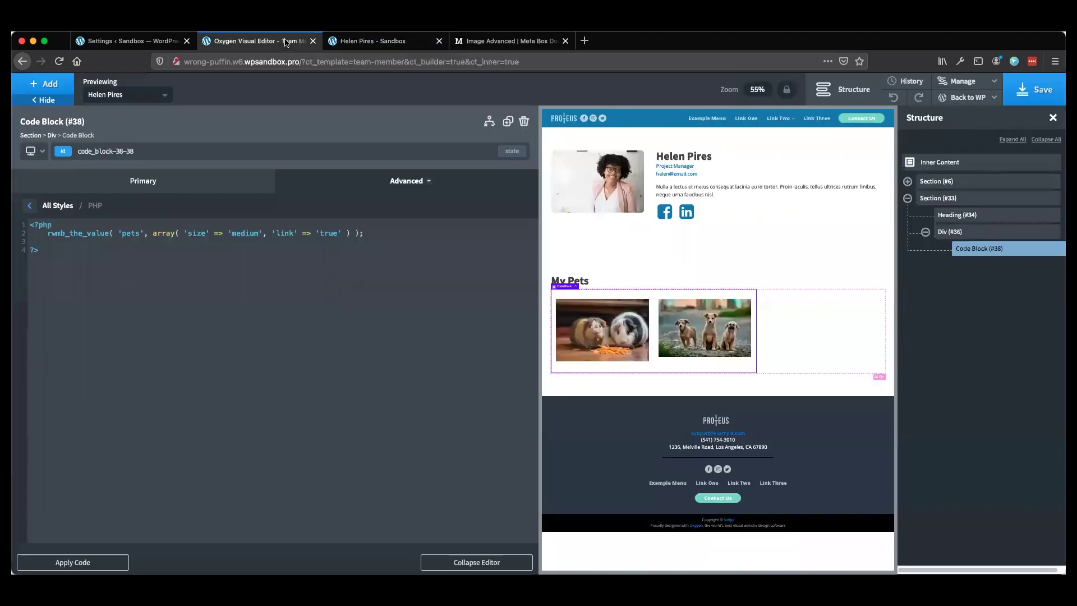